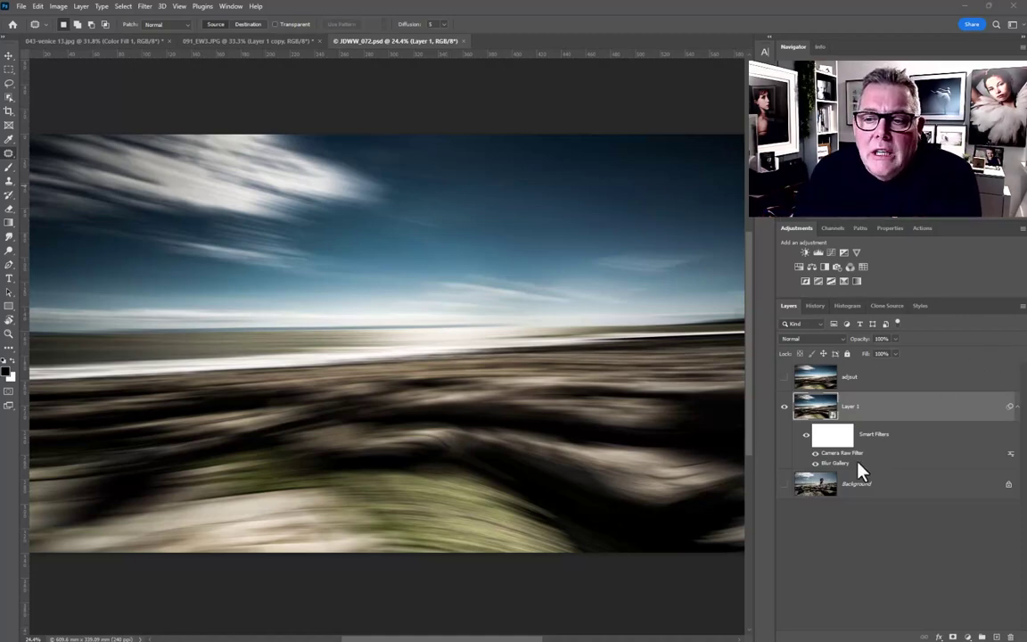
Compare the sharp original with the blurred layer, then reopen the Blur Gallery smart filter
left_click(784, 485, "alt")
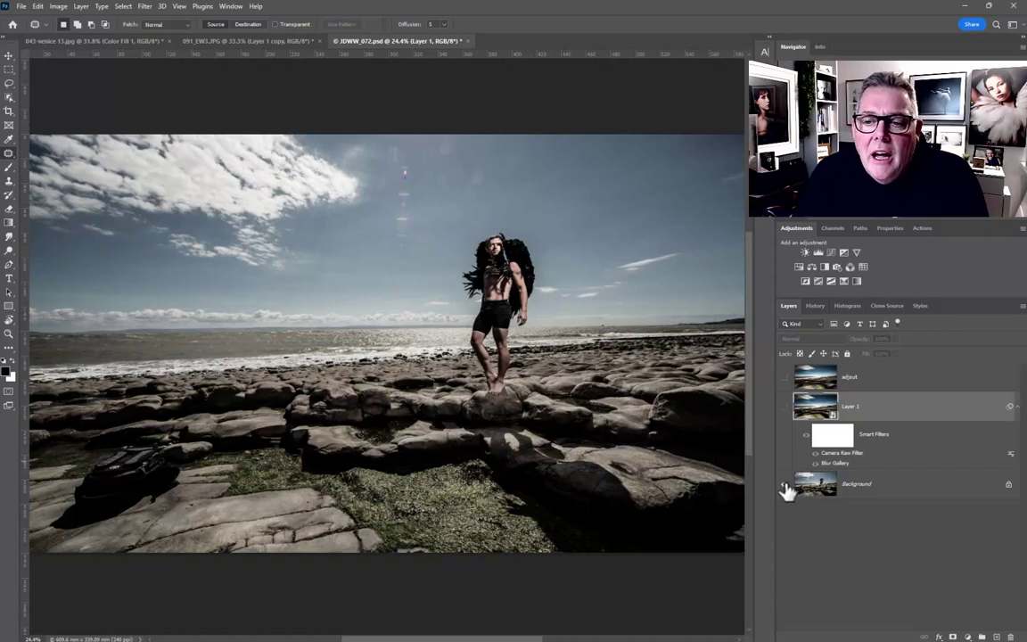
left_click(784, 408)
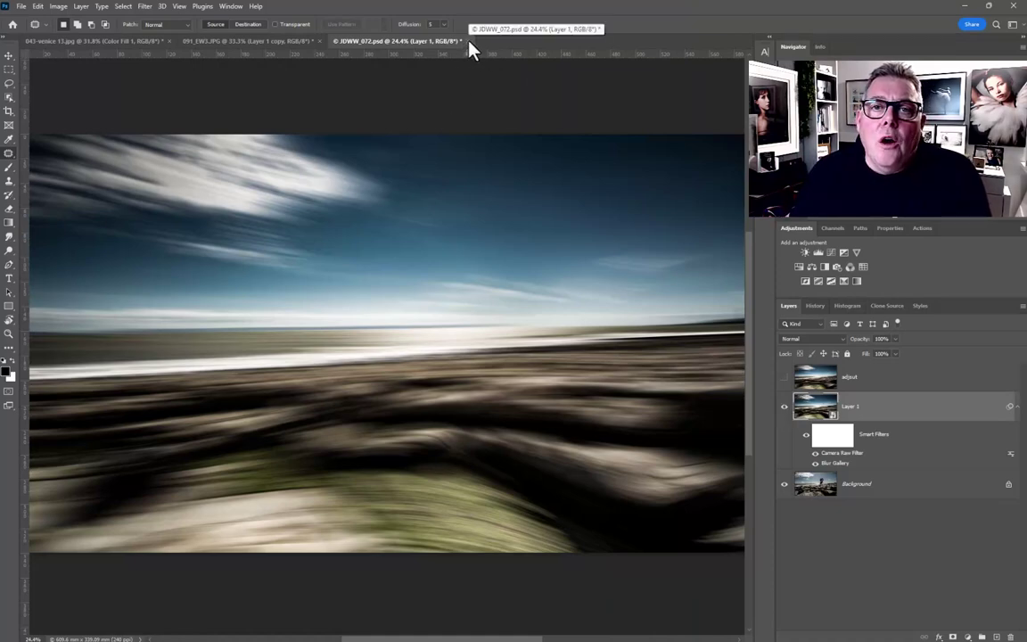
left_click(468, 41)
left_click(567, 240)
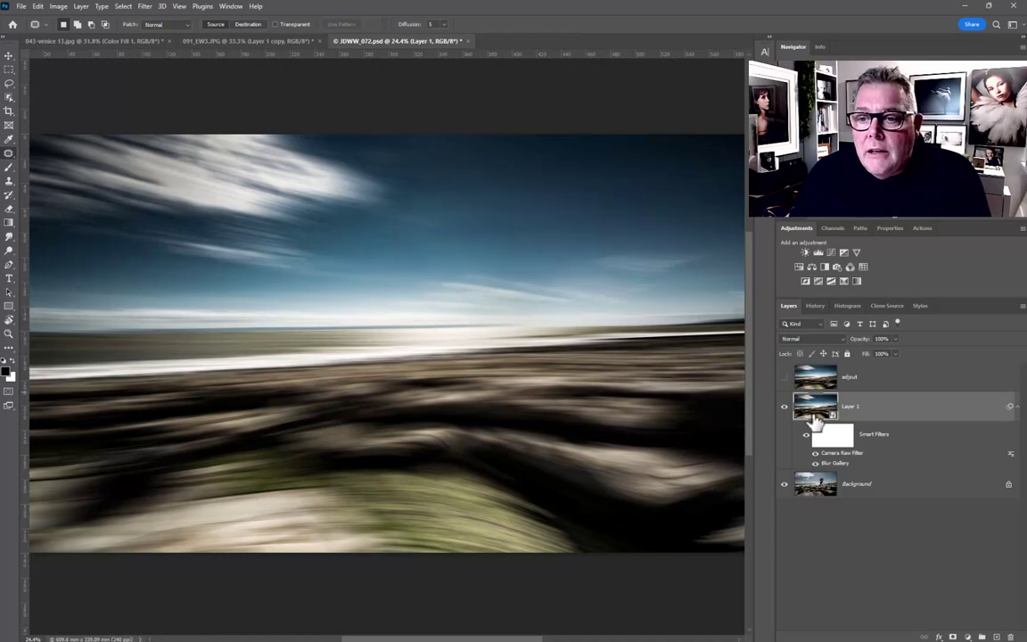
double_click(834, 463)
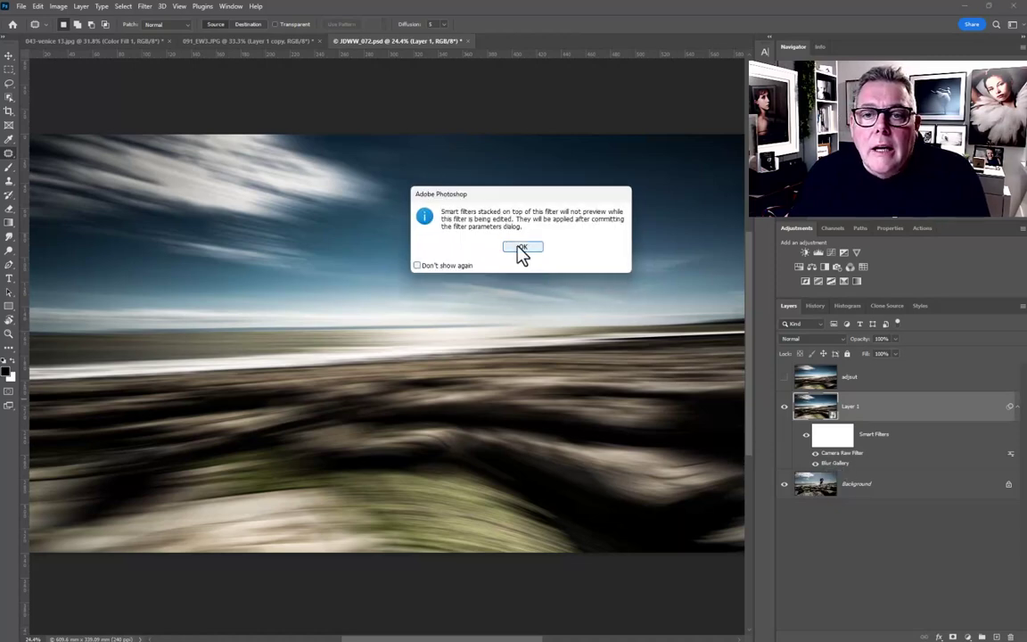
left_click(522, 248)
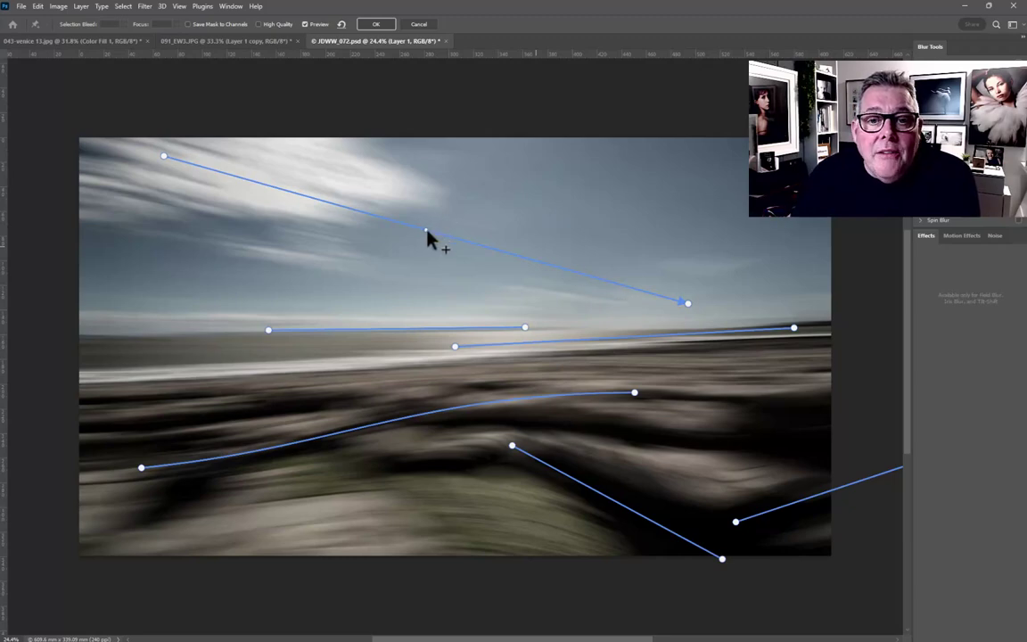
Bend the sky path and the lower foreground path into curves and apply the blur
left_click_drag(426, 232, 435, 212)
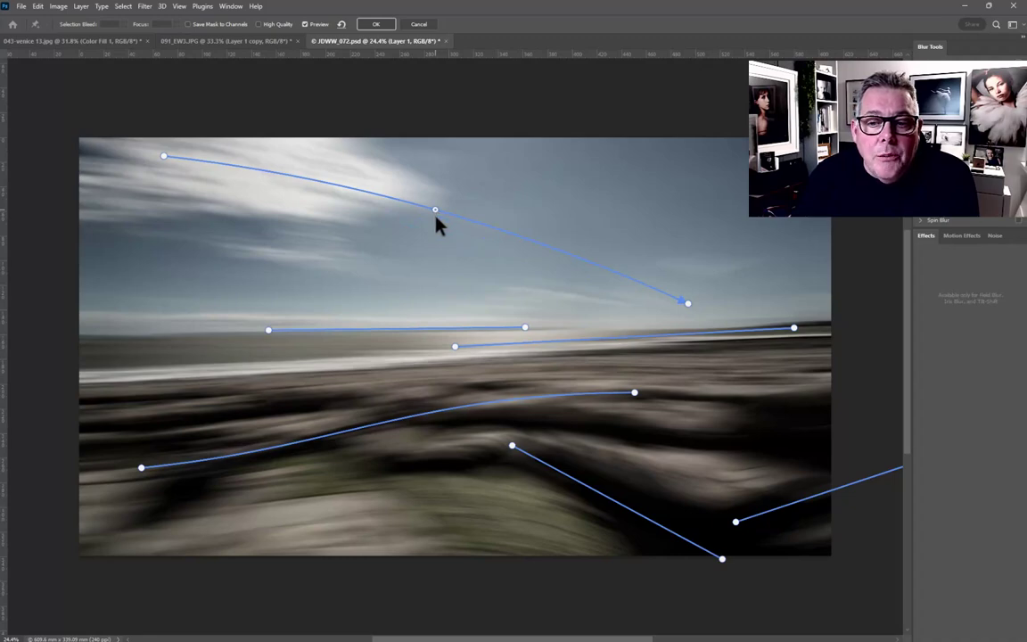
left_click(614, 501)
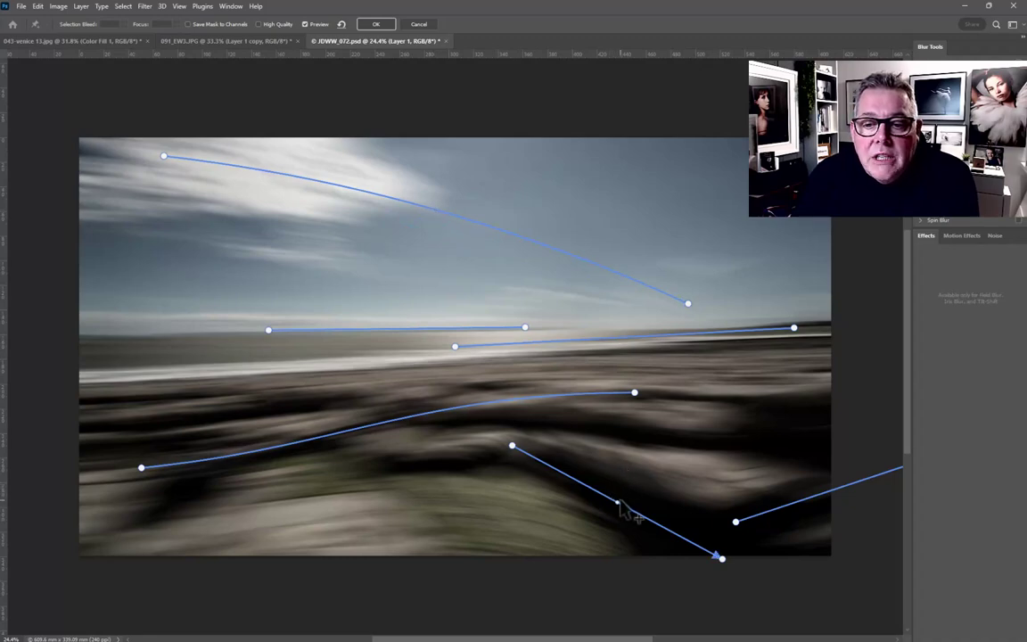
left_click_drag(619, 504, 631, 485)
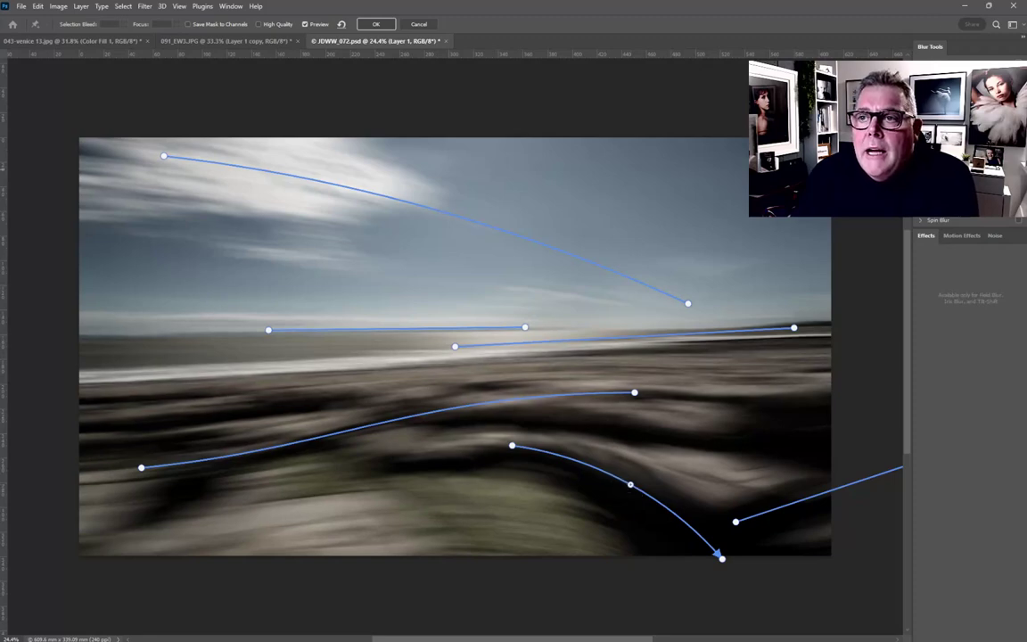
left_click(377, 23)
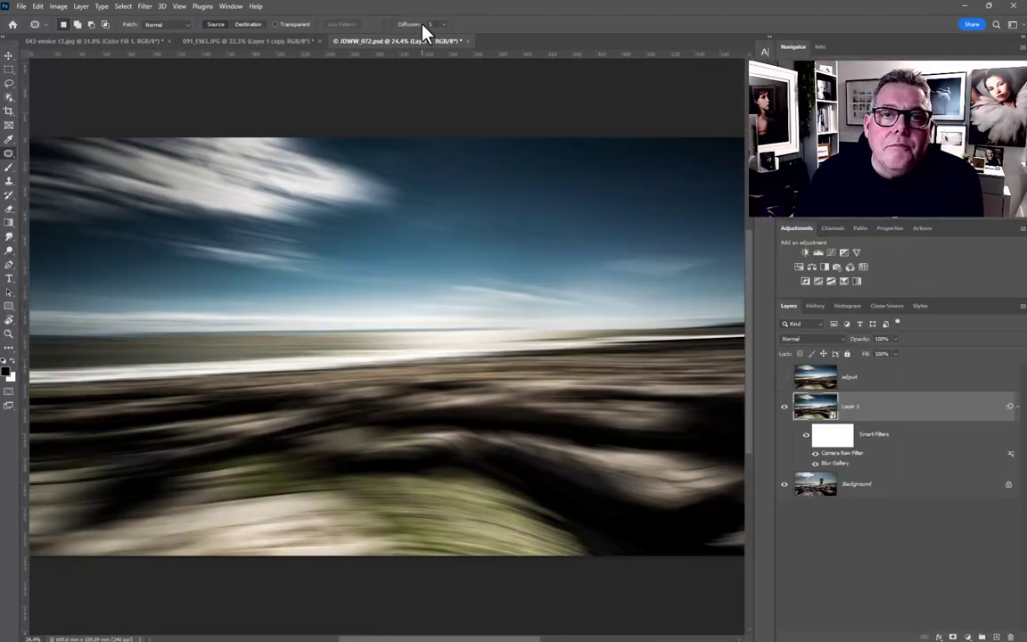
Close JDWW_072.psd and discard its unsaved changes
left_click(464, 41)
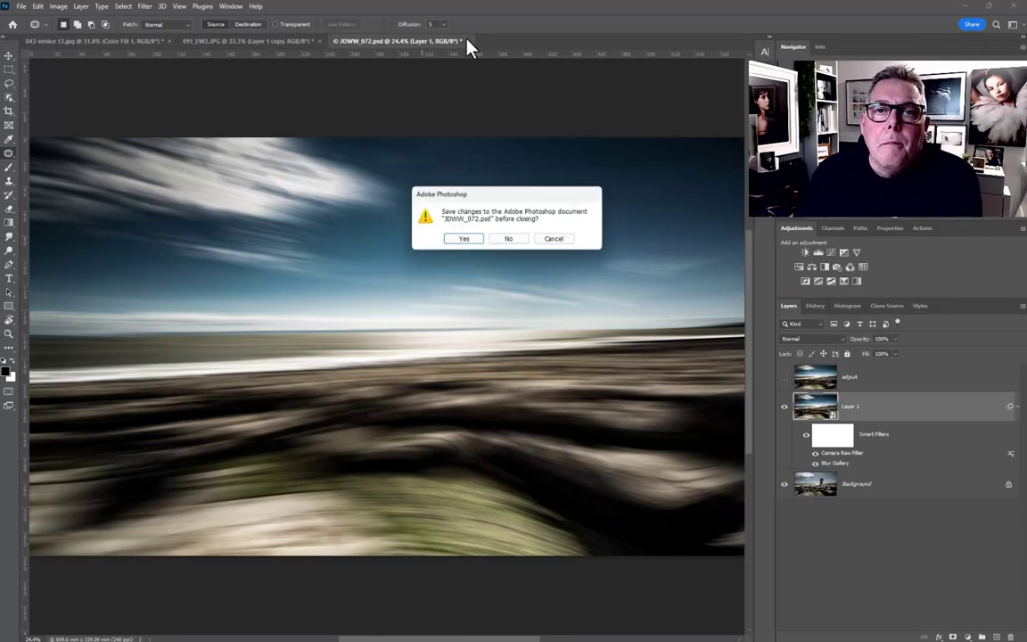
left_click(512, 239)
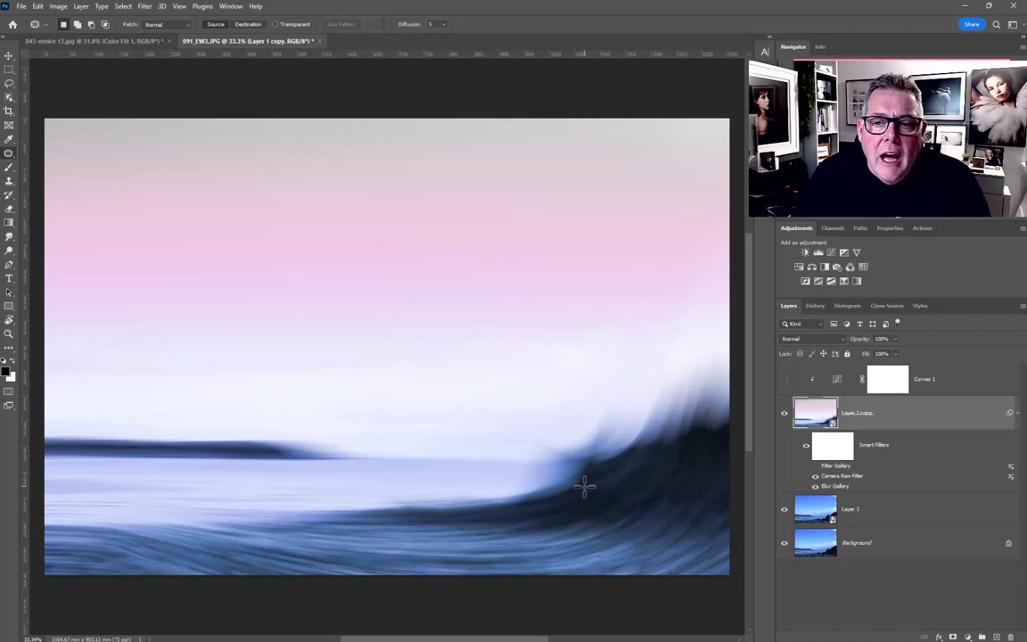
left_click(111, 39)
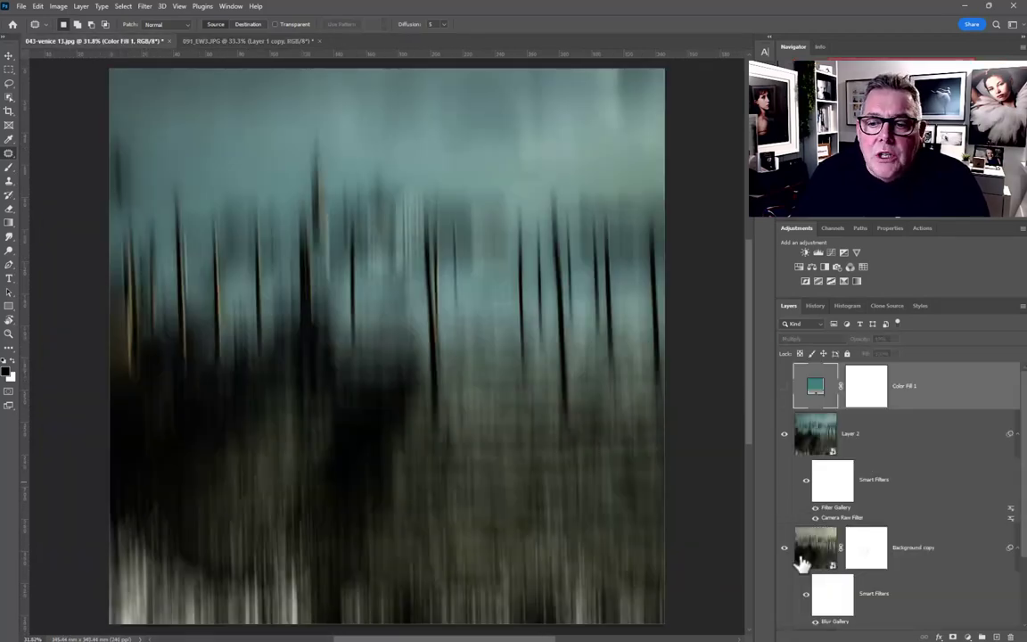
scroll(803, 557, "down", 3)
left_click(785, 608, "alt")
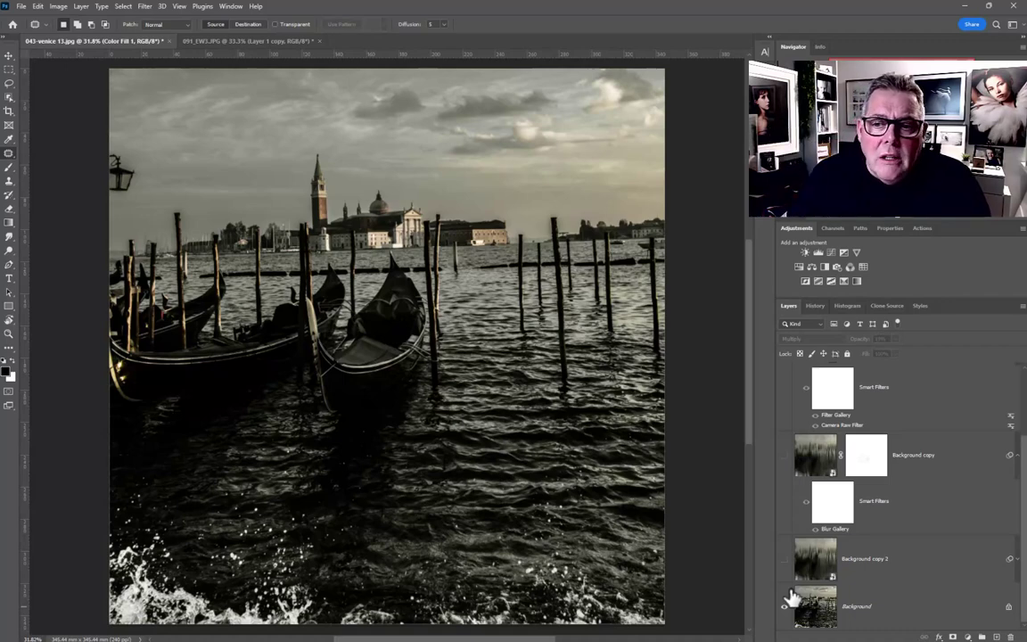
left_click(786, 459)
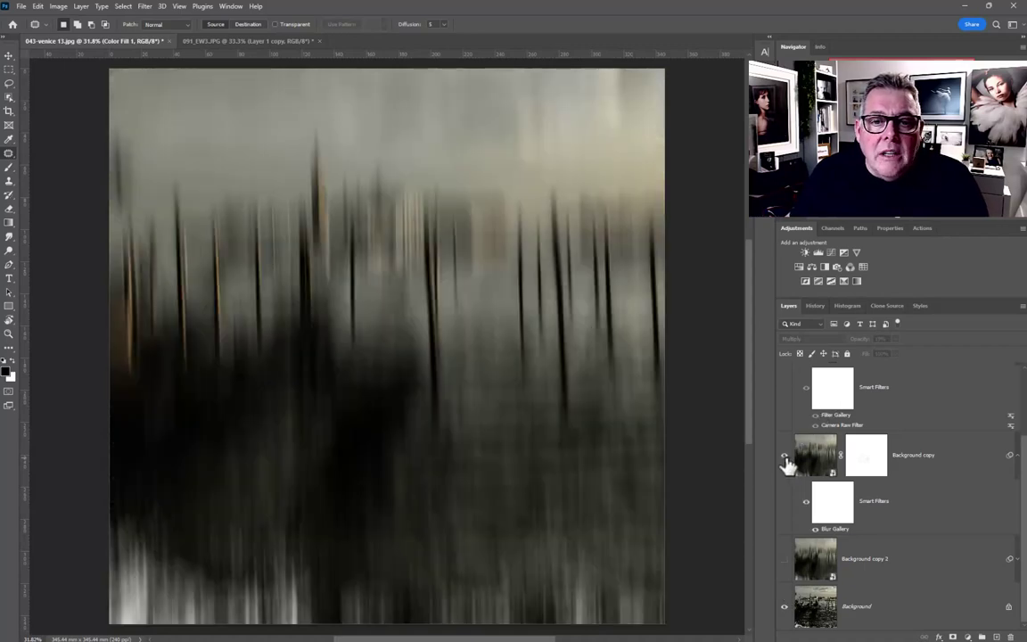
scroll(789, 459, "up", 2)
left_click(785, 437)
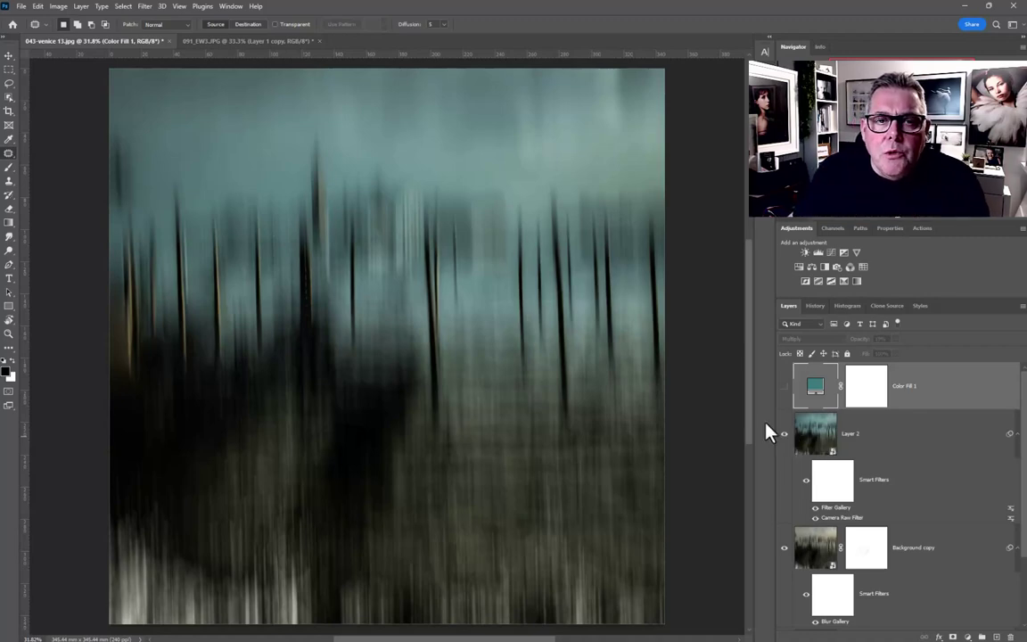
left_click(206, 41)
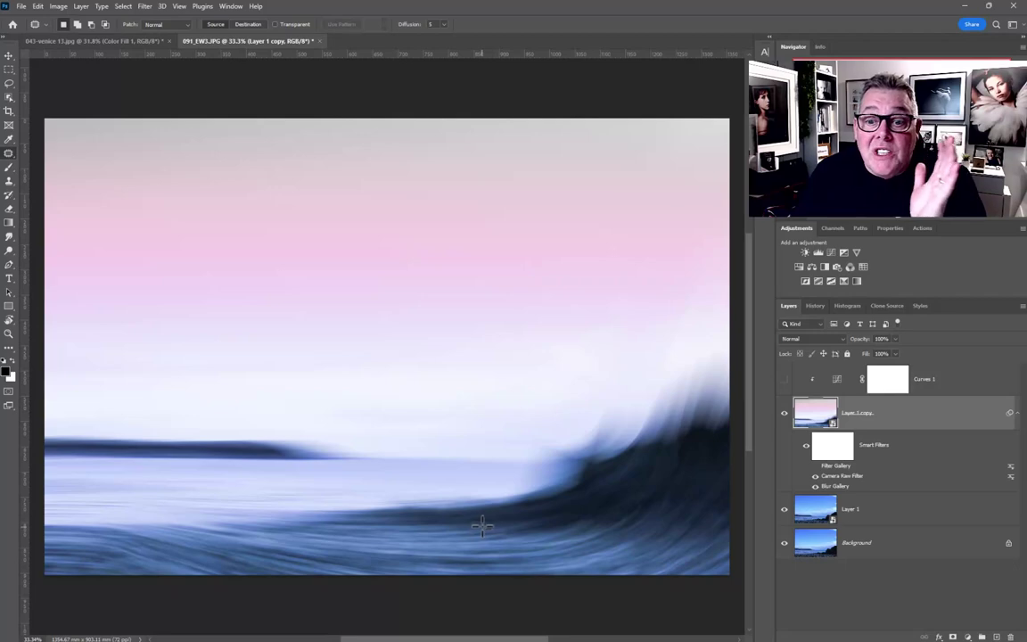
Show only the unblurred Background shoreline photo and select the Curves 1 layer
left_click(784, 542, "alt")
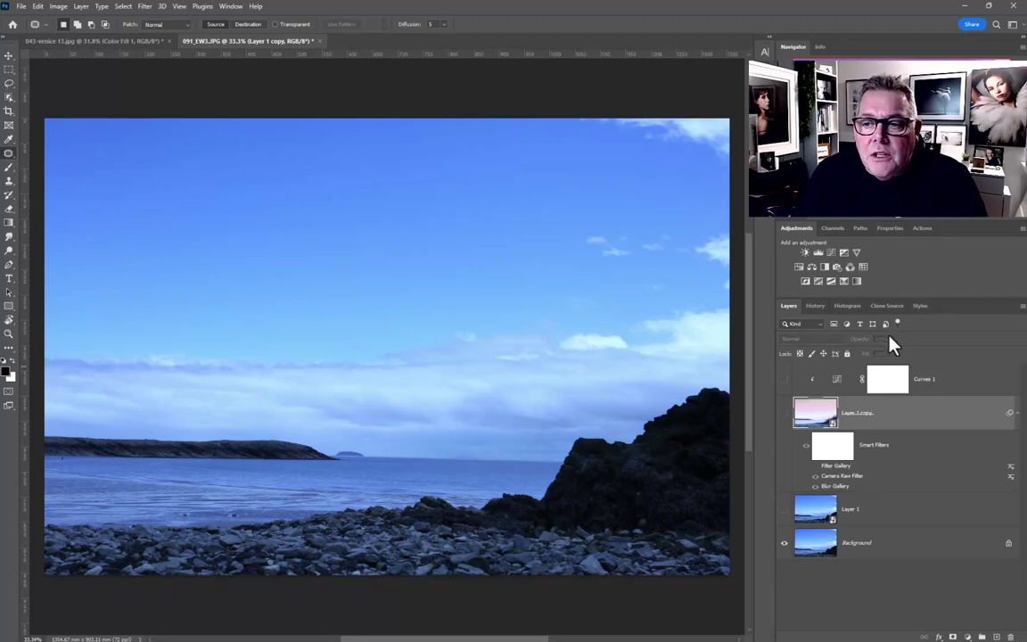
left_click(954, 381, "ctrl")
Delete Curves 1 through Layer 1, duplicate the Background, and convert the copy to a smart object
left_click(946, 511, "ctrl")
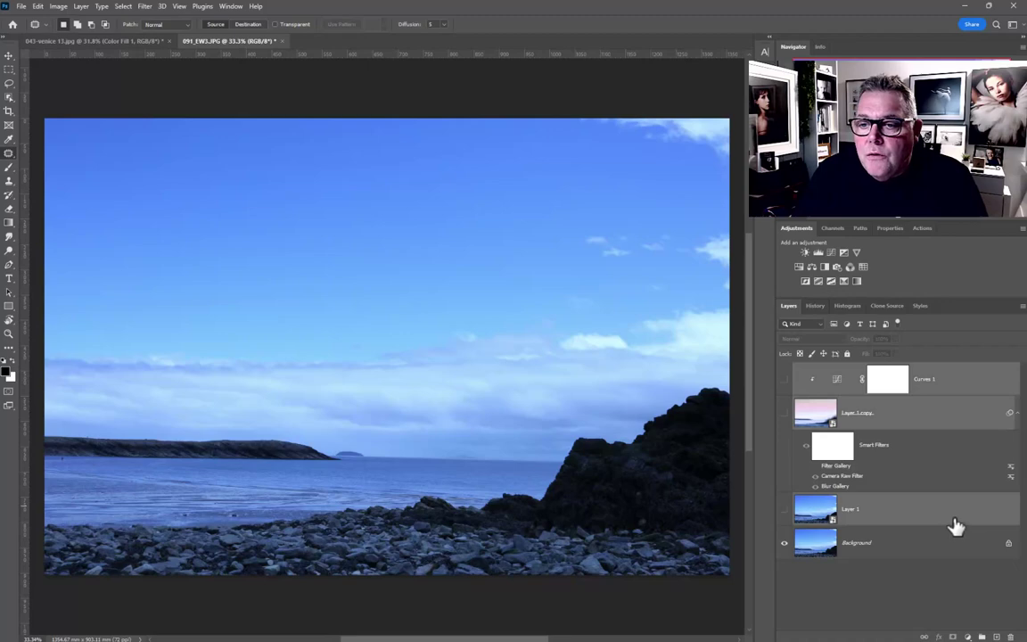
key("Delete")
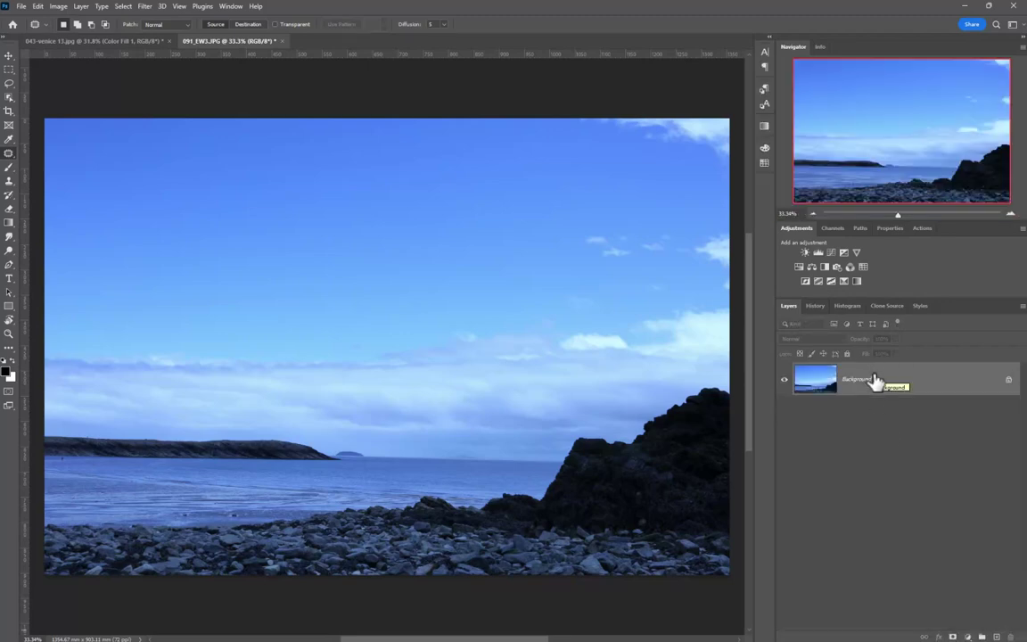
key("ctrl+j")
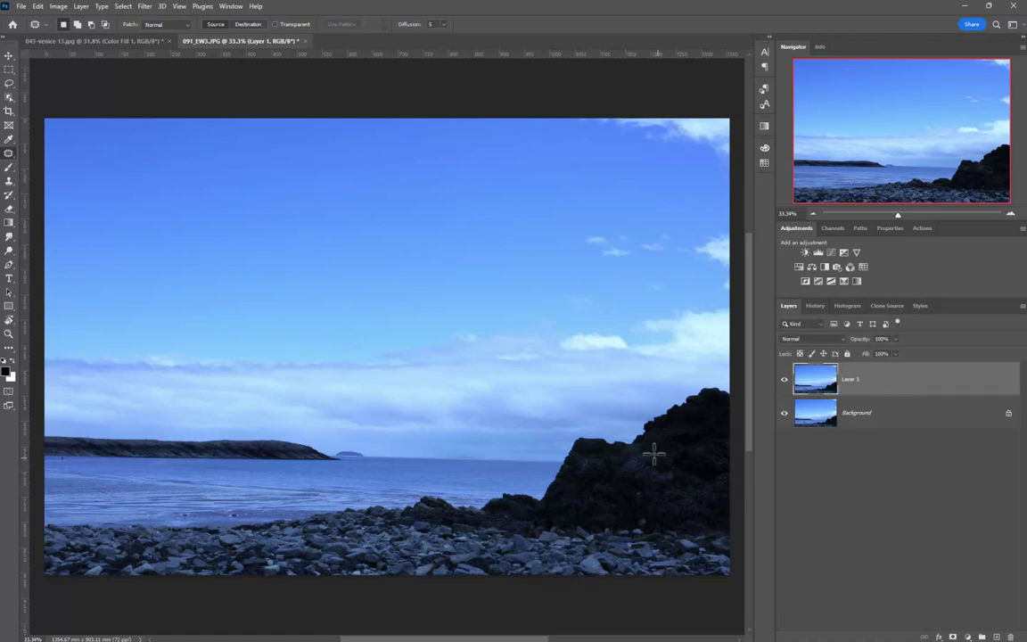
right_click(884, 381)
left_click(795, 339)
Open Blur Gallery > Path Blur on the new Layer 1
left_click(144, 7)
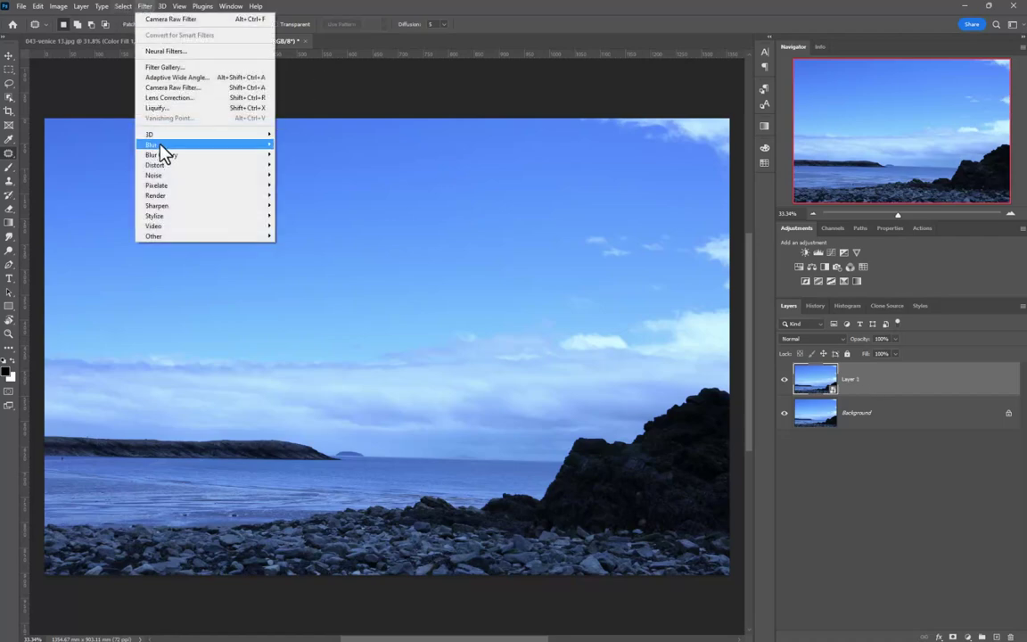
mouse_move(160, 155)
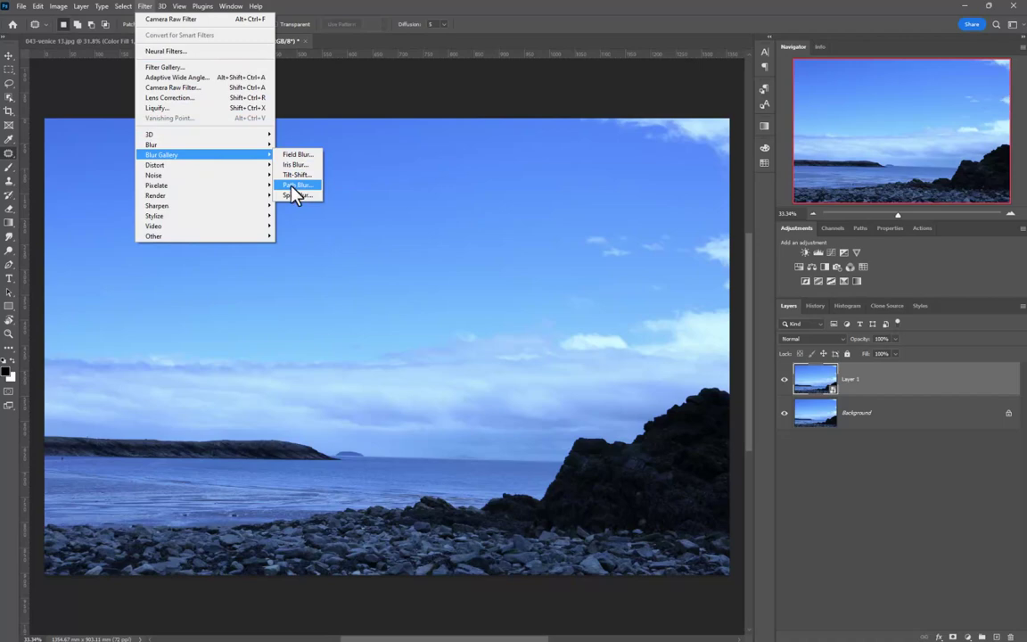
left_click(294, 185)
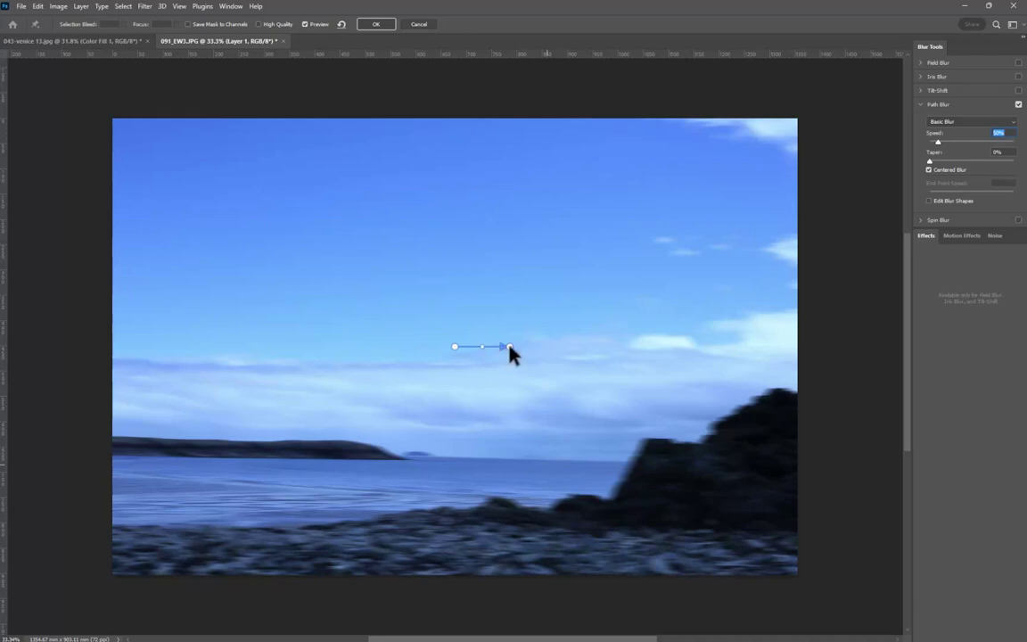
Replace the default blur path with paths along the shoreline and across the foreground stones
left_click_drag(509, 347, 744, 344)
left_click(744, 344)
key("Delete")
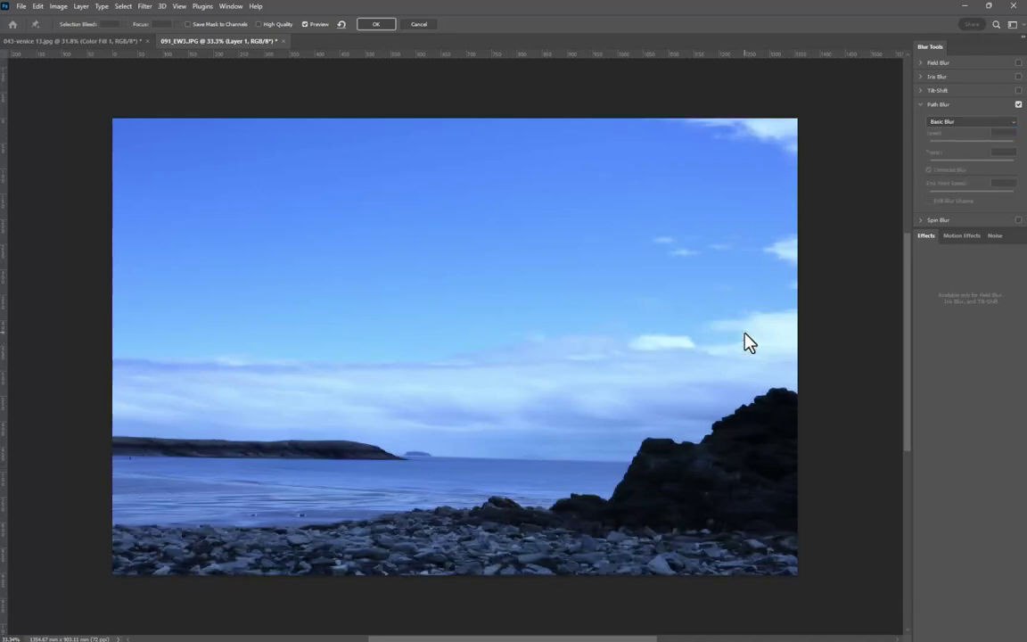
left_click(230, 456)
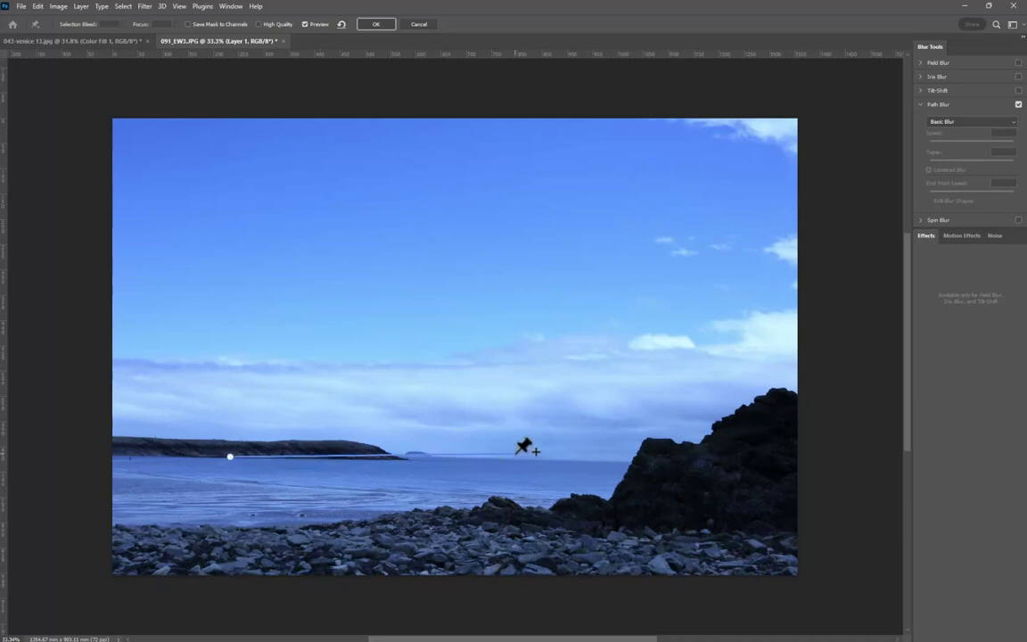
double_click(515, 459)
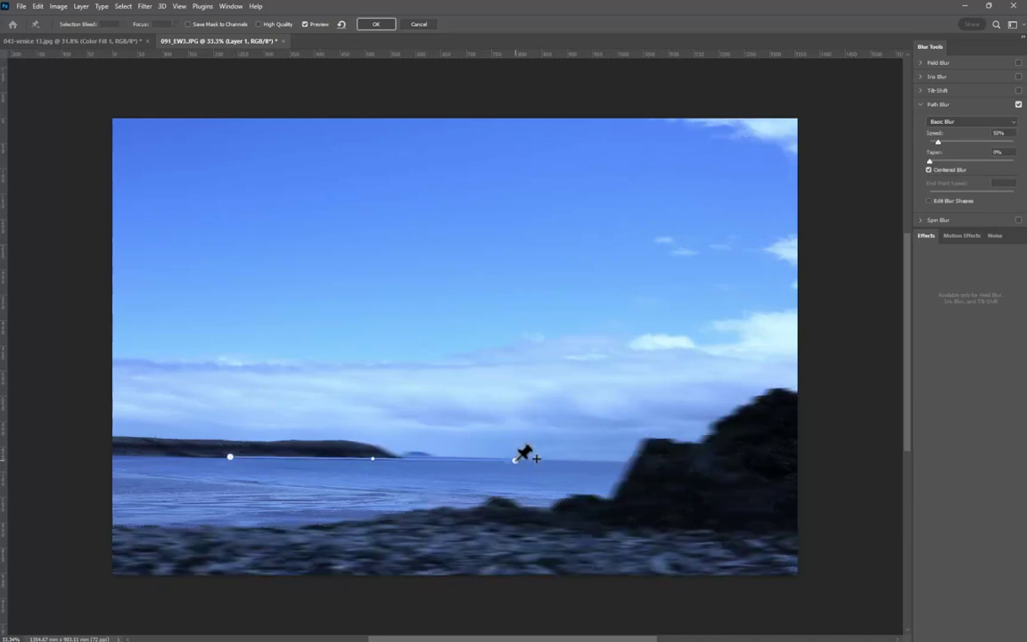
left_click(144, 555)
double_click(528, 510)
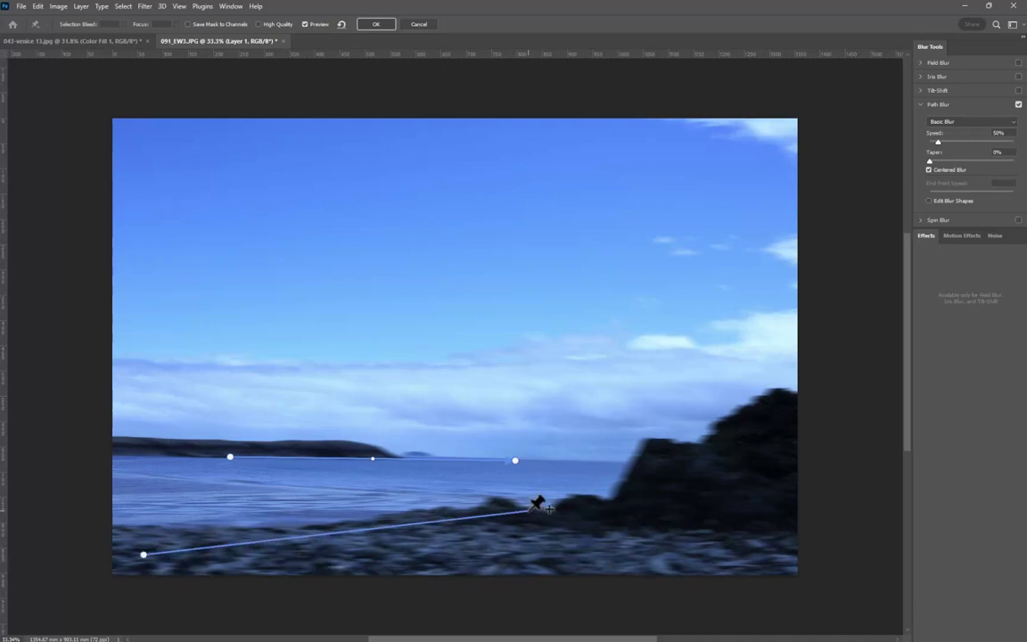
Draw a curved blur path up the dark rocks, extending it into the sky
left_click(664, 504)
double_click(754, 396)
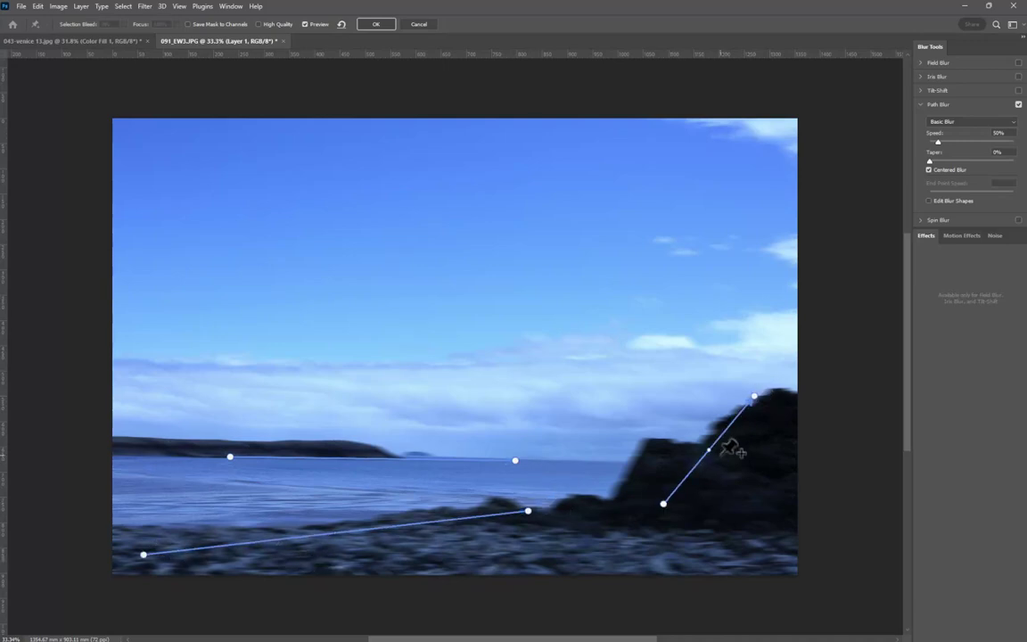
left_click_drag(718, 452, 727, 458)
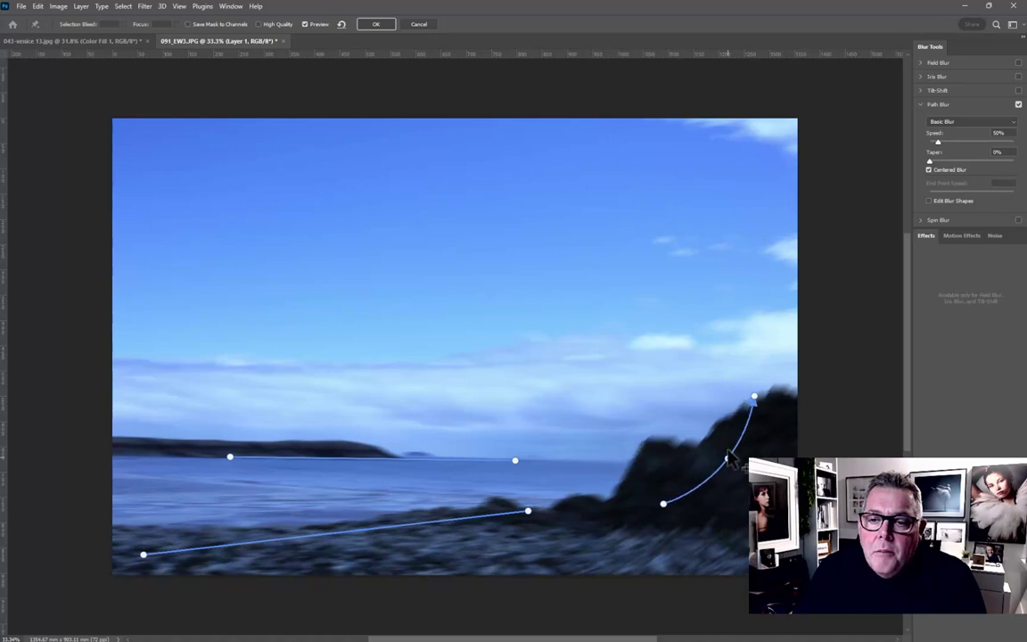
left_click(754, 396)
left_click_drag(745, 380, 744, 361)
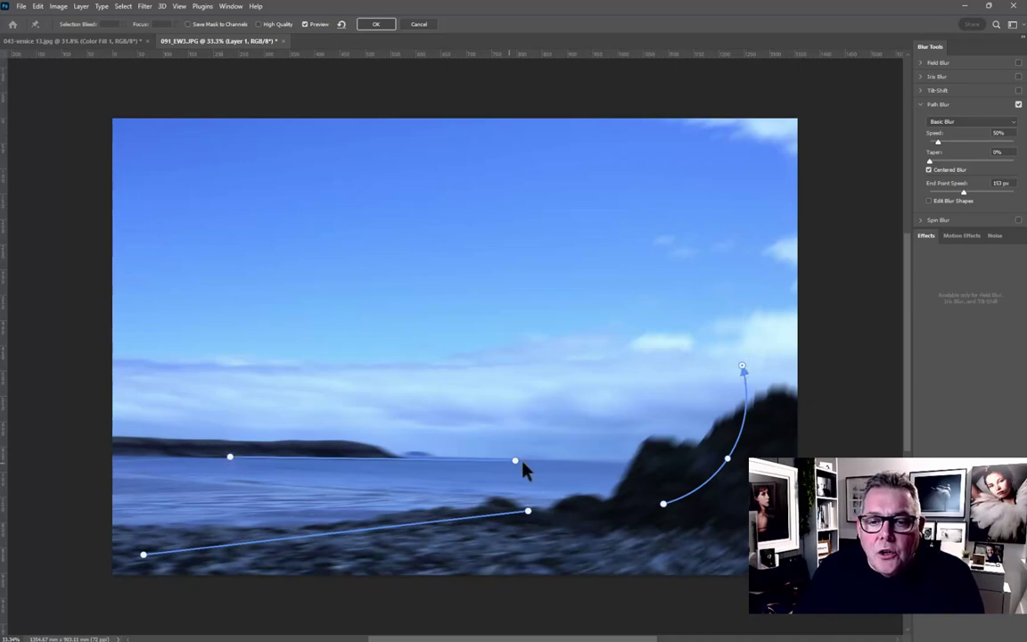
Add a gently curved blur path across the sky
left_click(244, 368)
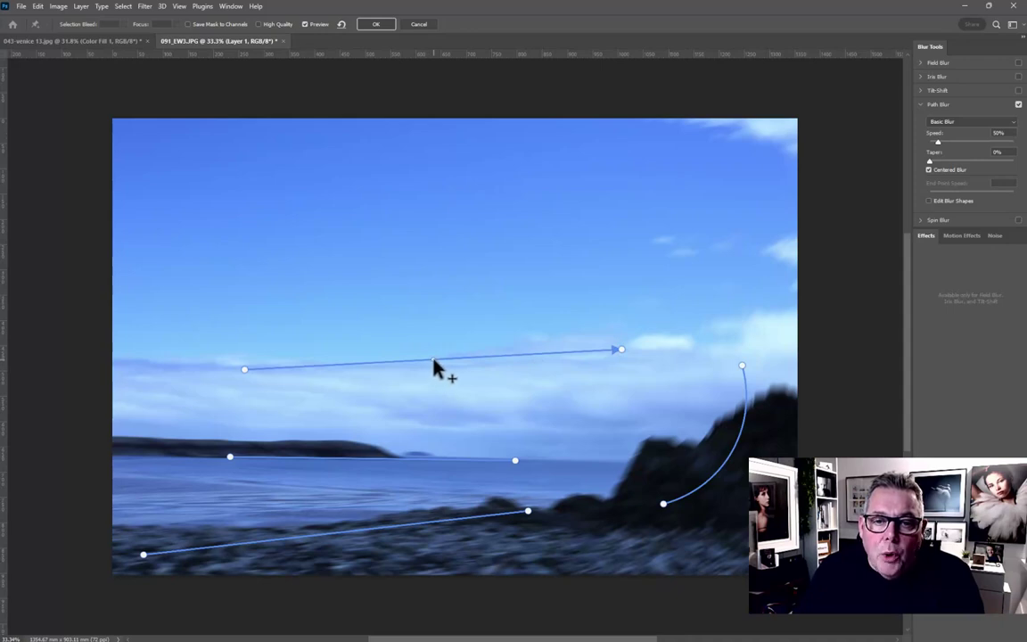
left_click_drag(433, 361, 441, 376)
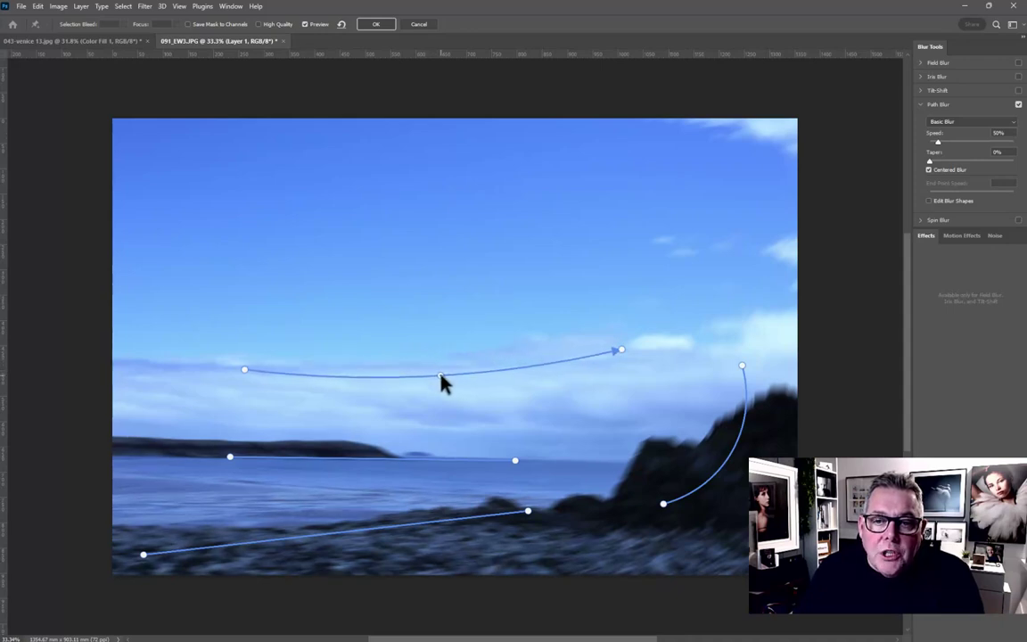
mouse_move(621, 351)
left_mouse_down()
mouse_move(624, 322)
mouse_move(626, 347)
left_mouse_up()
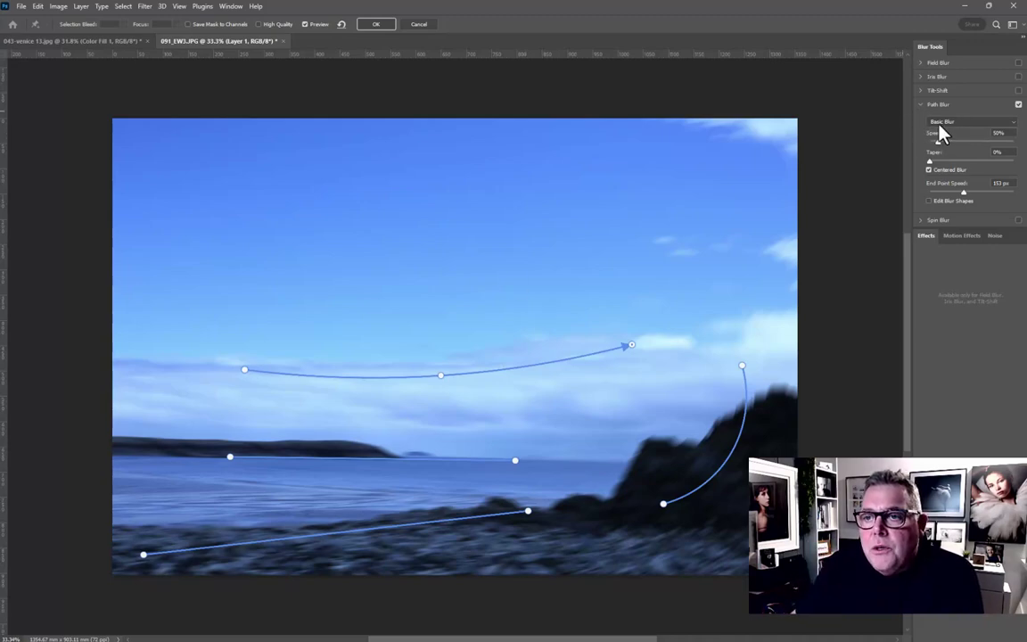
Raise blur speed to about 207%, lengthen the rock path, and extend the shoreline path rightward
left_click_drag(938, 147, 969, 142)
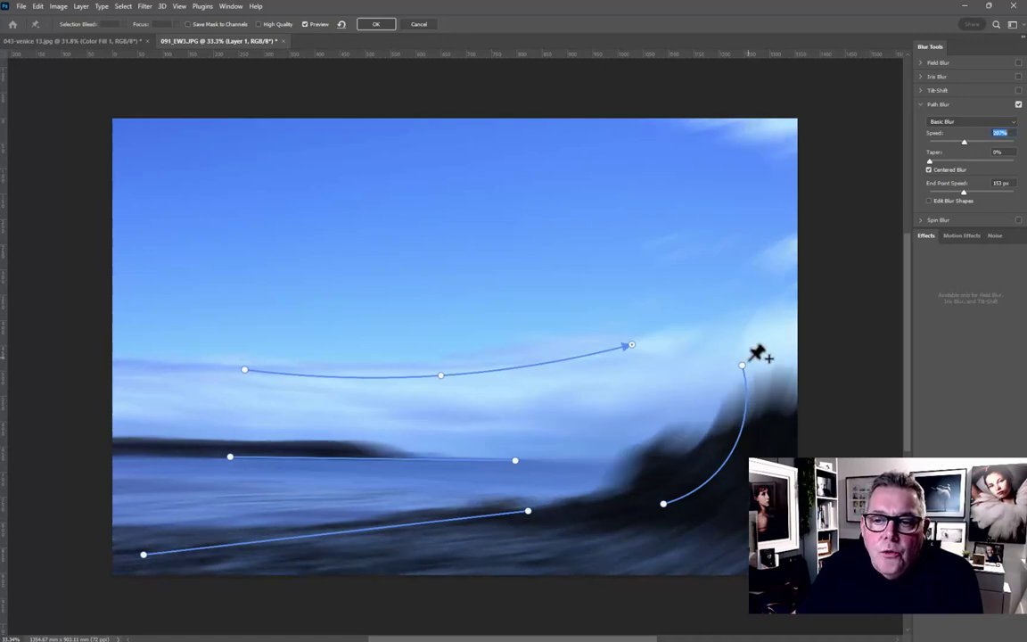
left_click_drag(741, 366, 725, 320)
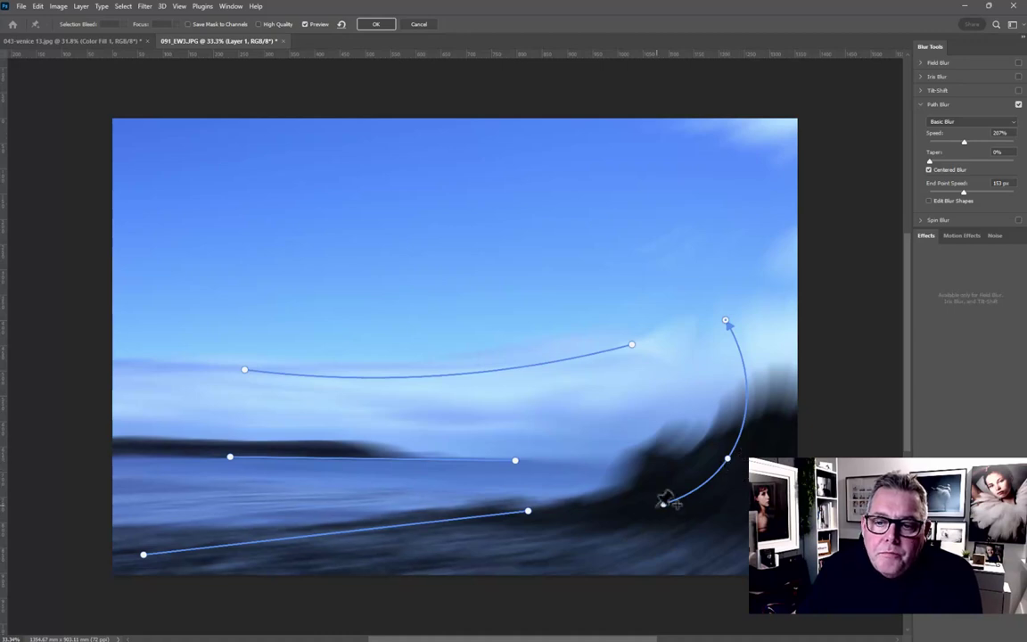
left_click_drag(665, 501, 602, 546)
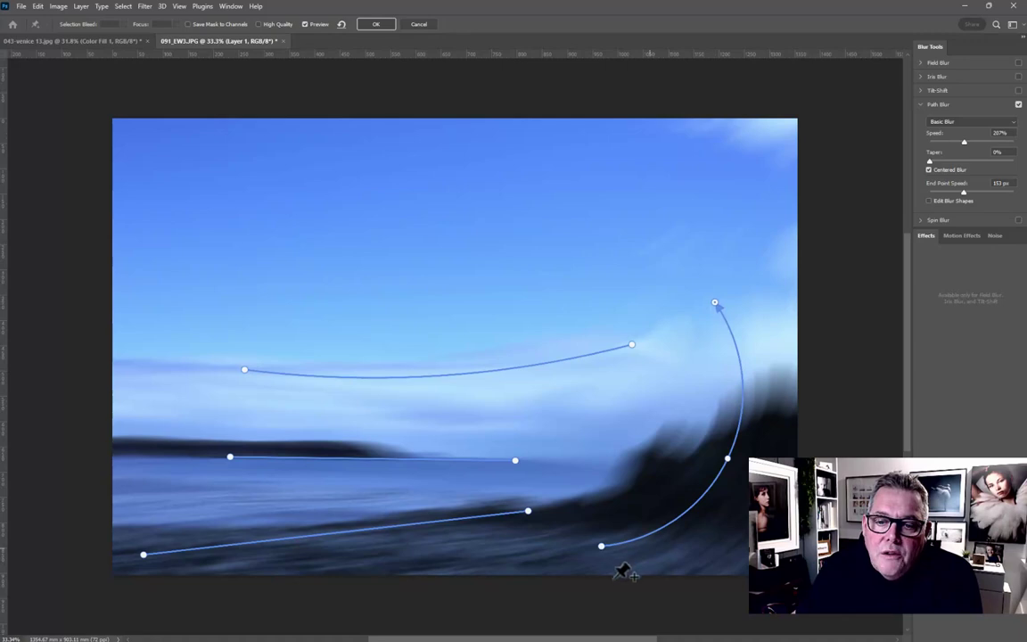
left_click_drag(600, 545, 580, 544)
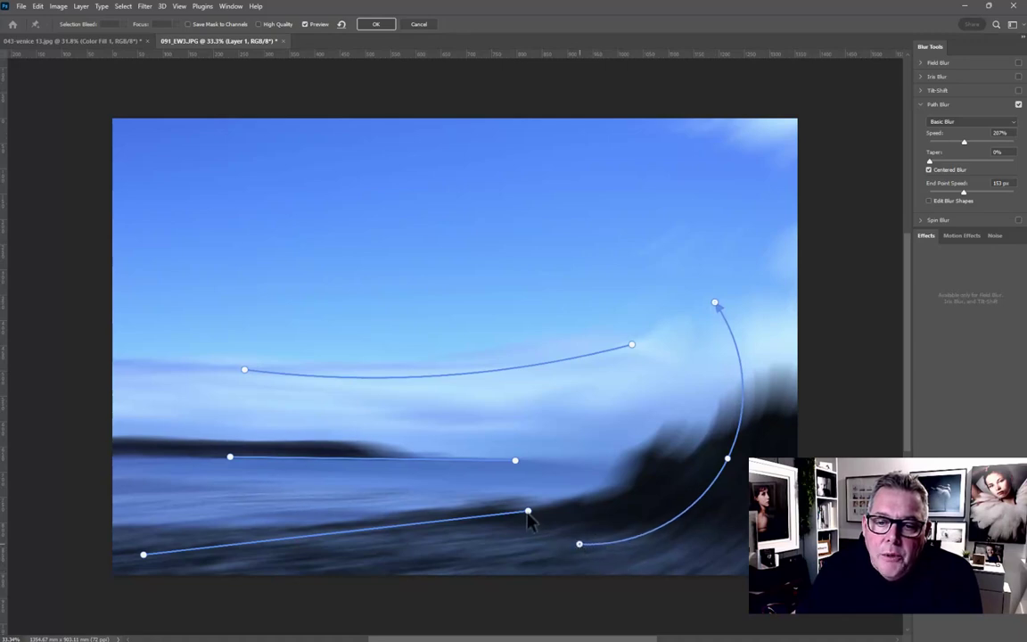
left_click_drag(528, 511, 568, 506)
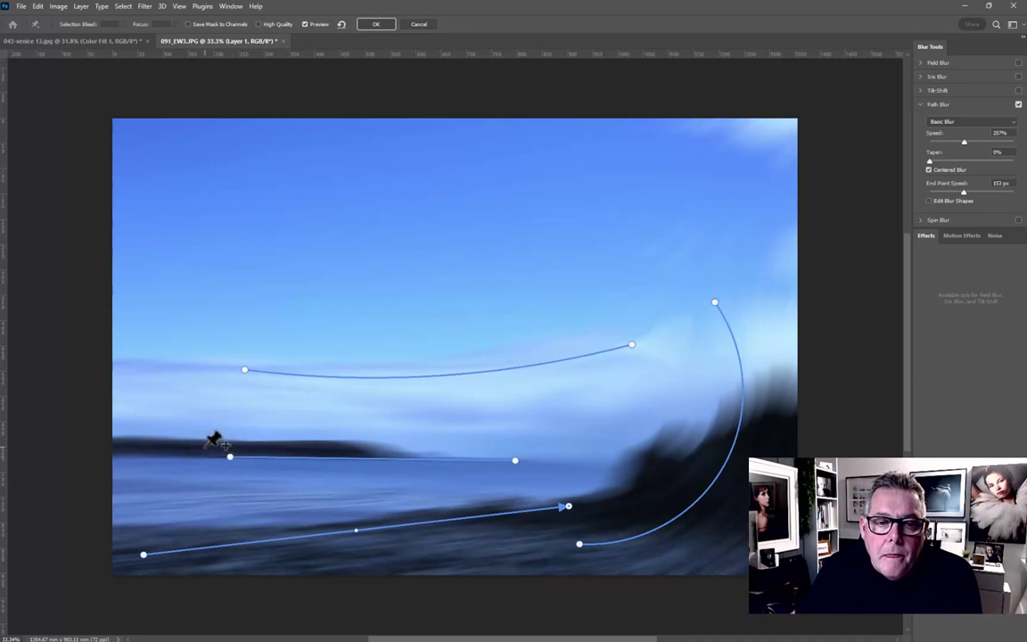
Add a short curved path over the left headland, set speed to 264%, and apply
left_click(205, 448)
double_click(328, 427)
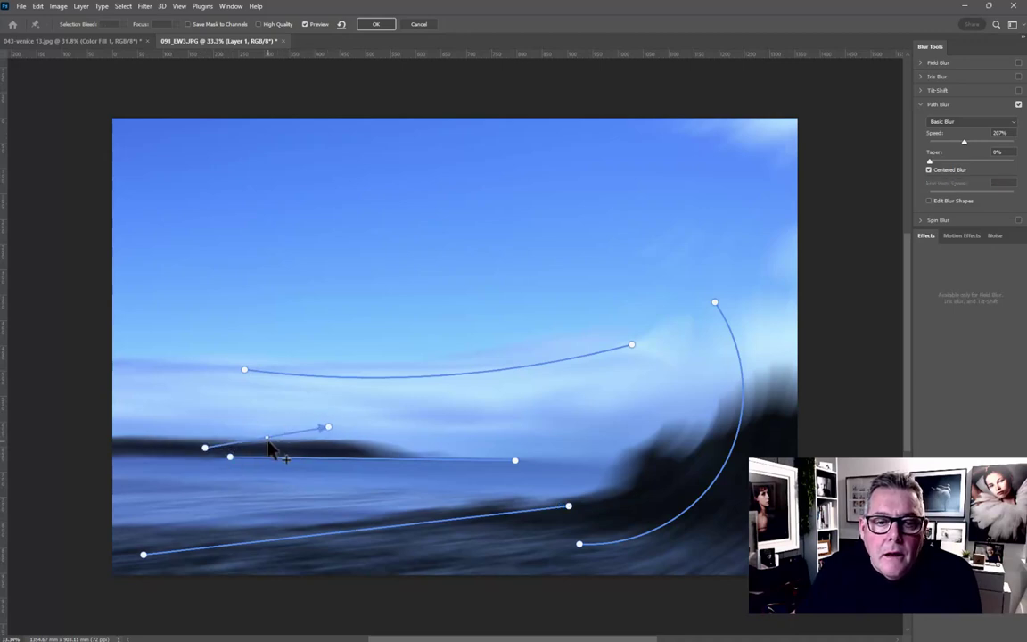
left_click_drag(265, 438, 367, 431)
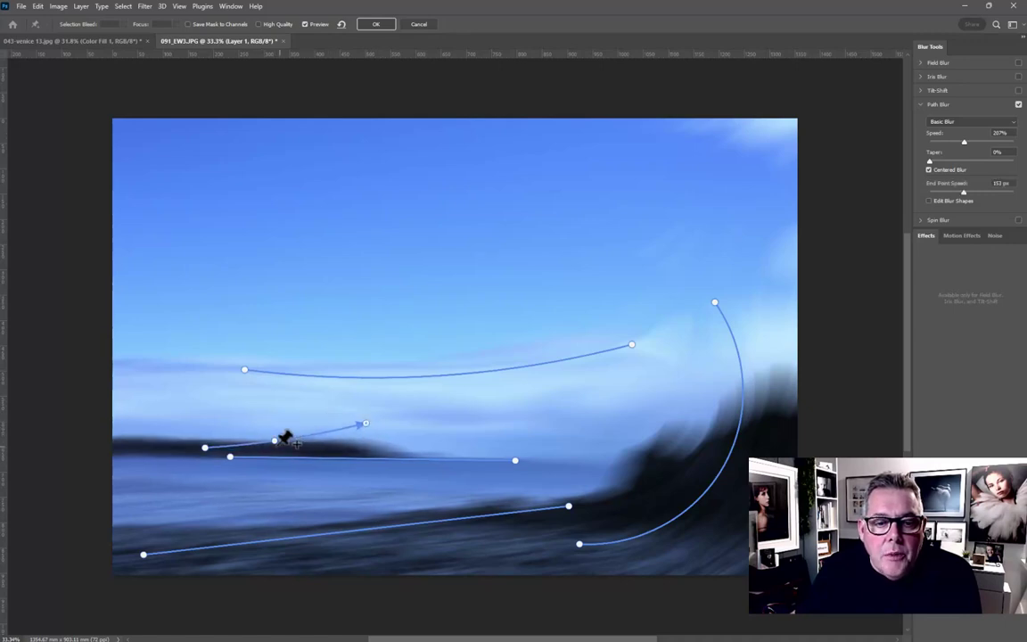
left_click_drag(275, 441, 276, 446)
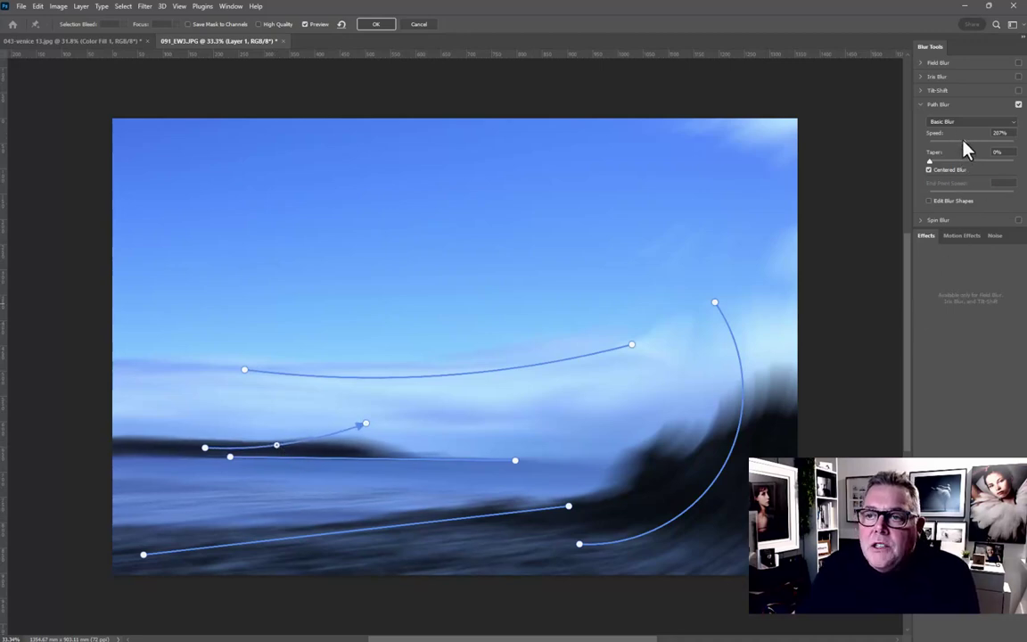
left_click_drag(967, 141, 970, 140)
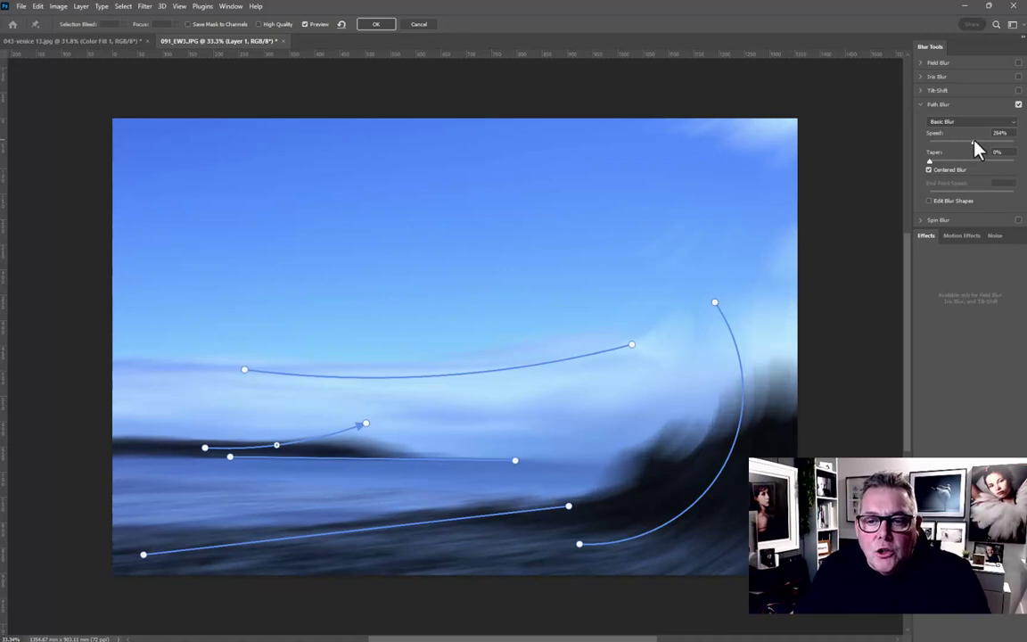
left_click(971, 140)
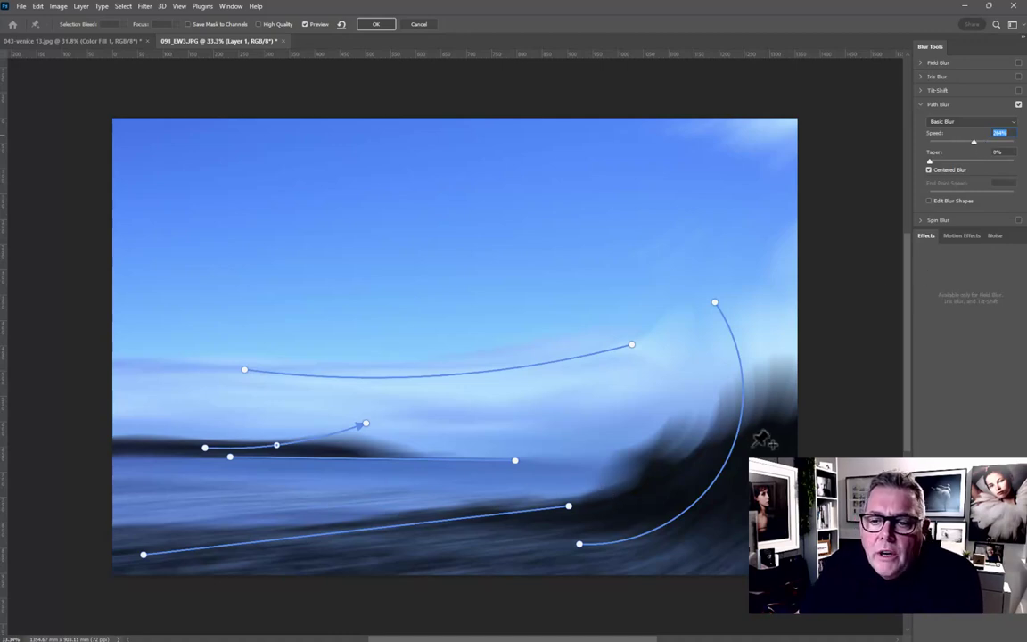
left_click(380, 27)
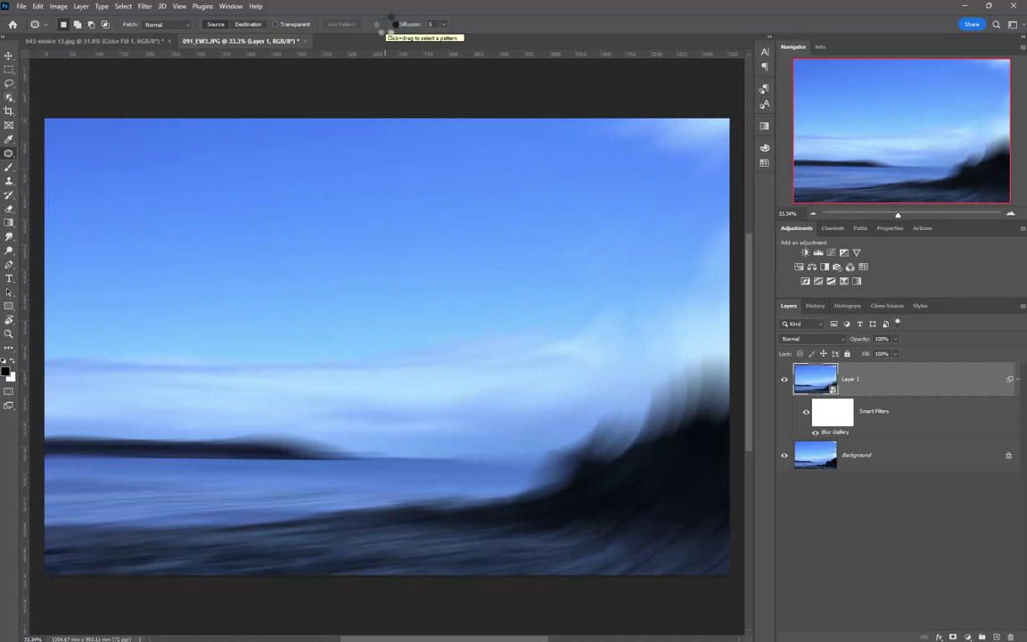
In Camera Raw Filter, set Exposure +1.60, Highlights +32, Blacks +61 and Whites +38
left_click(145, 7)
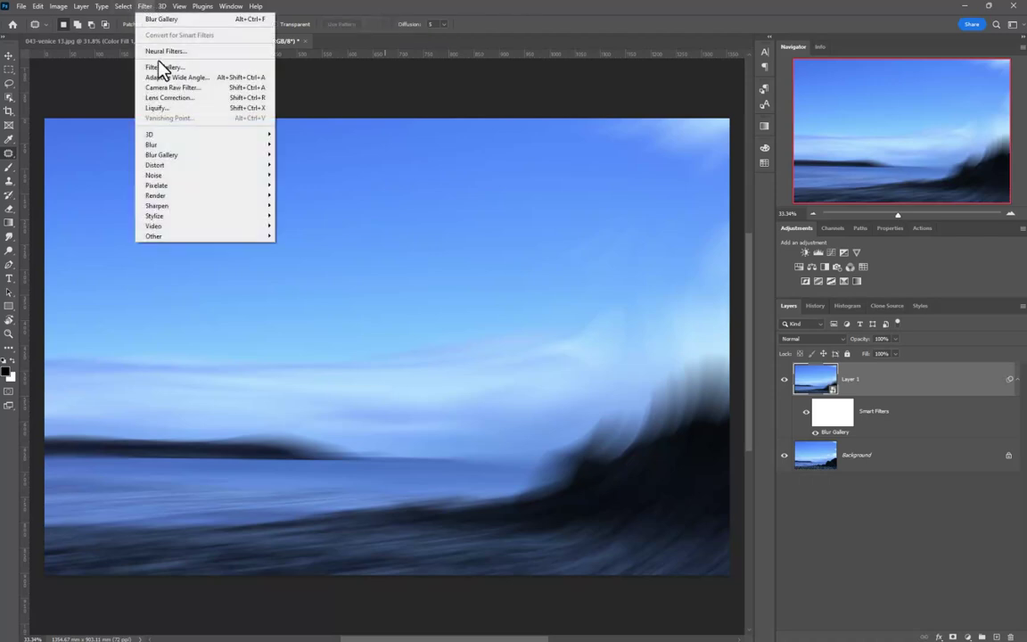
left_click(166, 88)
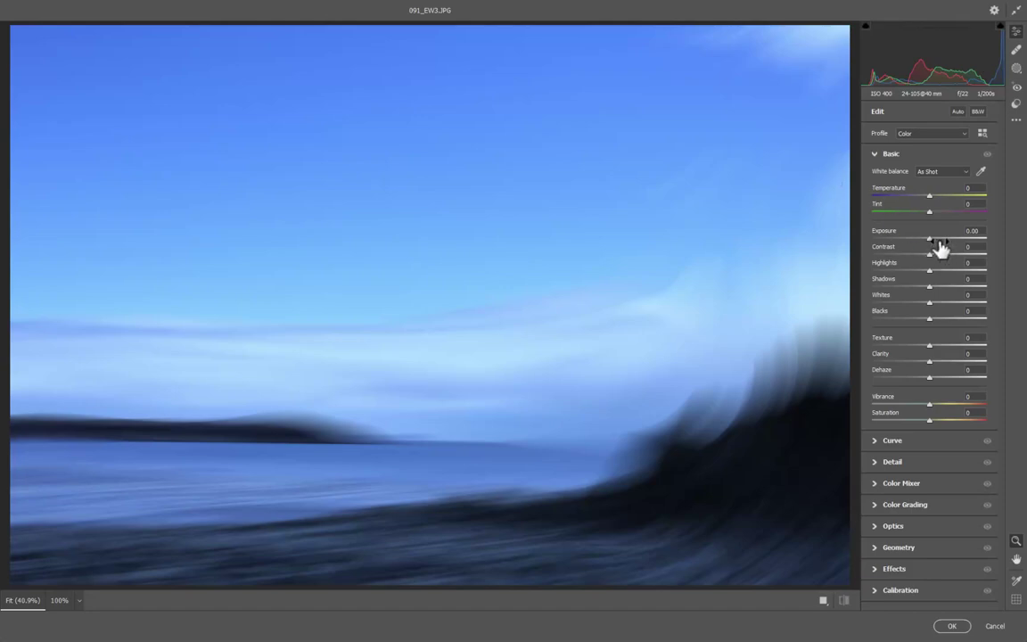
left_click_drag(937, 242, 946, 245)
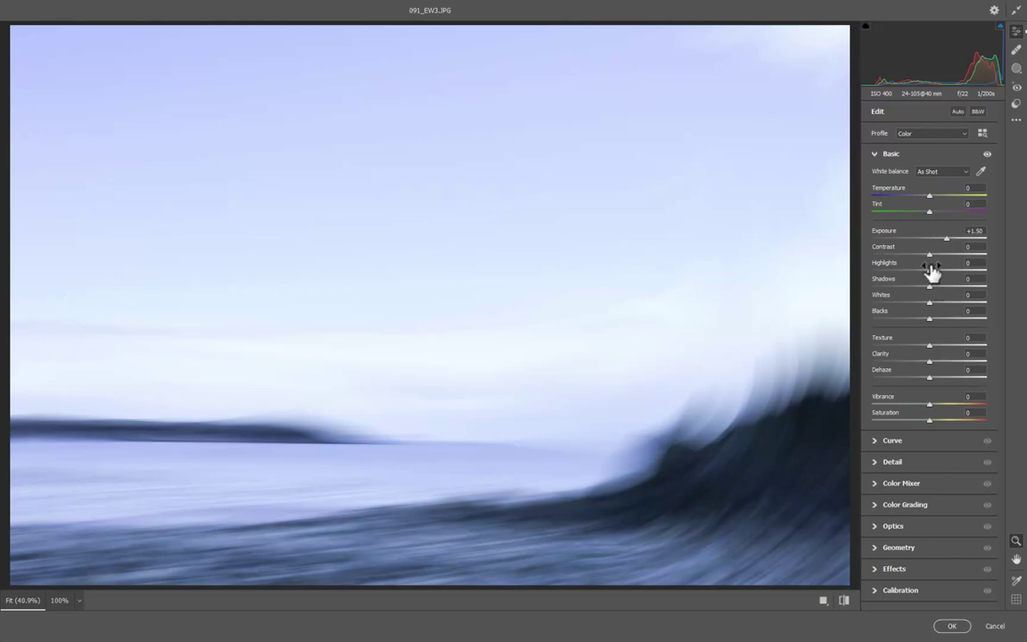
mouse_move(933, 274)
left_mouse_down()
mouse_move(972, 270)
mouse_move(951, 277)
left_mouse_up()
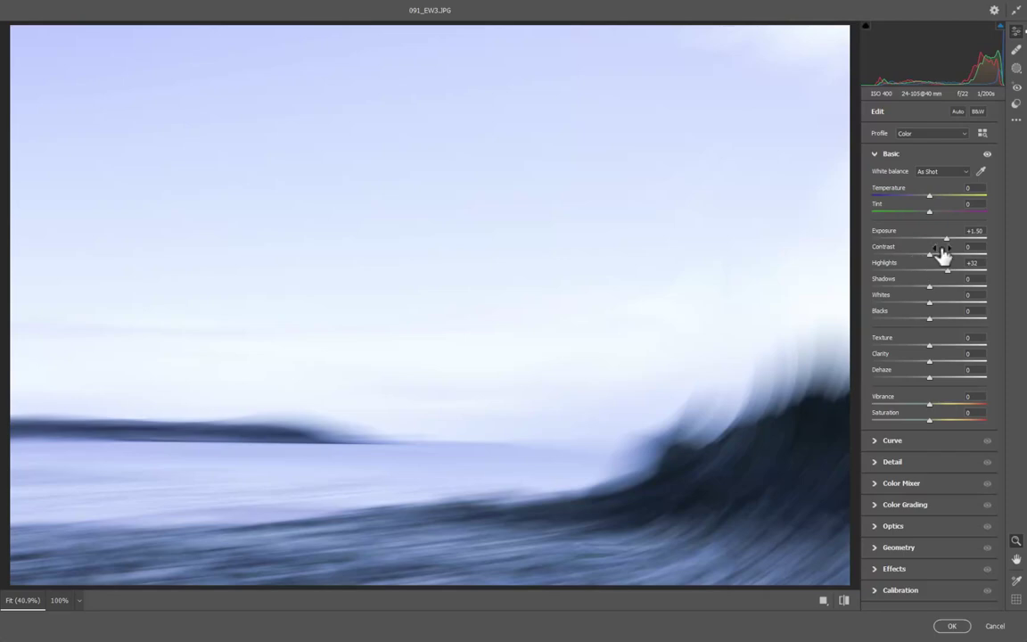
mouse_move(947, 244)
left_mouse_down()
mouse_move(898, 250)
mouse_move(950, 249)
left_mouse_up()
left_click_drag(929, 326, 963, 327)
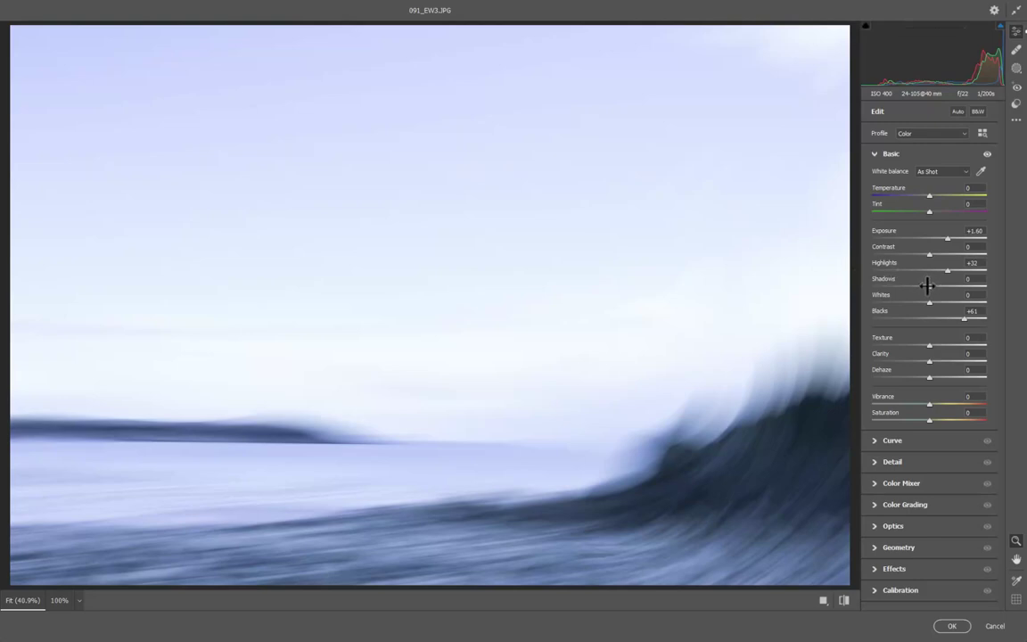
left_click_drag(924, 299, 952, 312)
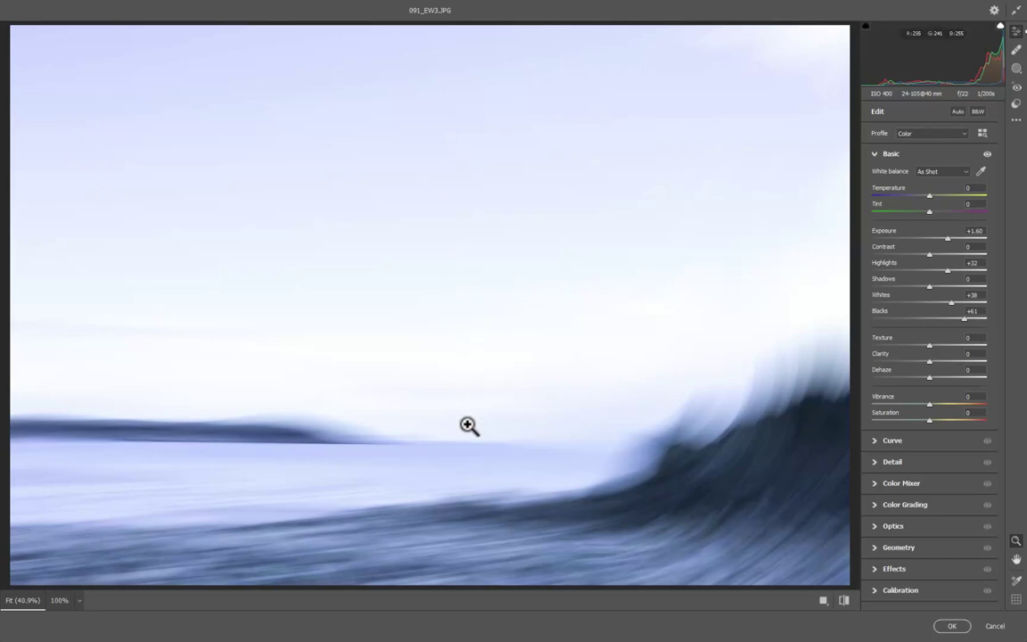
left_click(1016, 67)
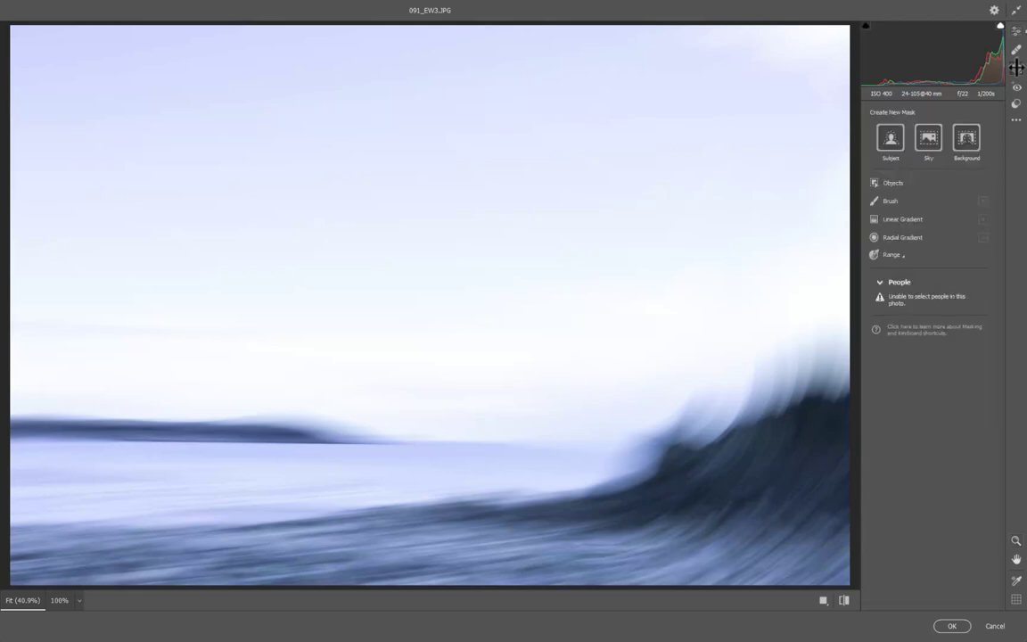
Draw a linear gradient from the top edge to the horizon with Exposure -4.00
left_click(892, 220)
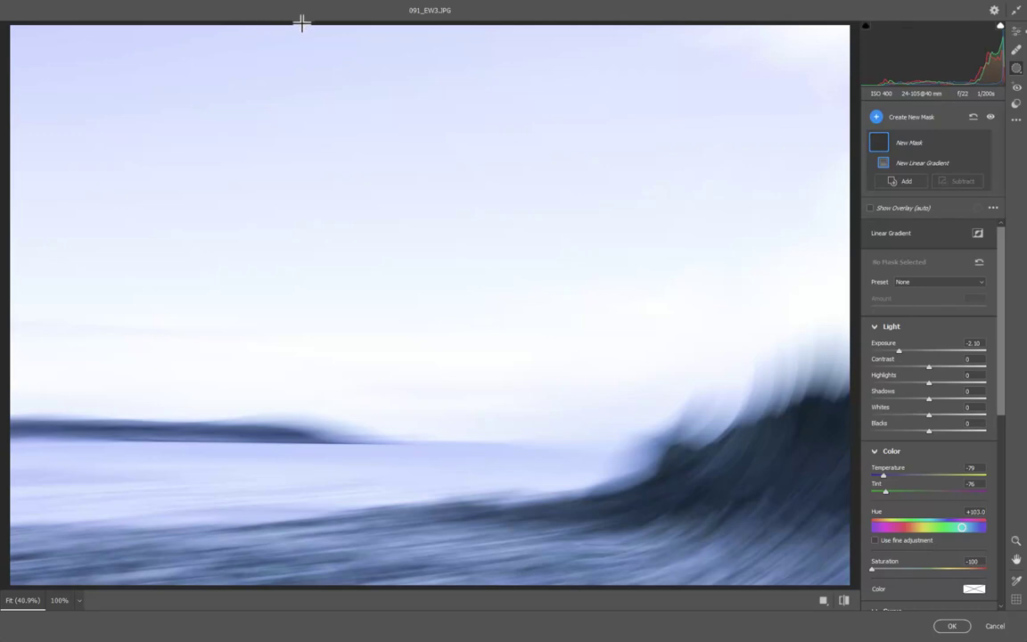
left_click_drag(303, 24, 302, 458)
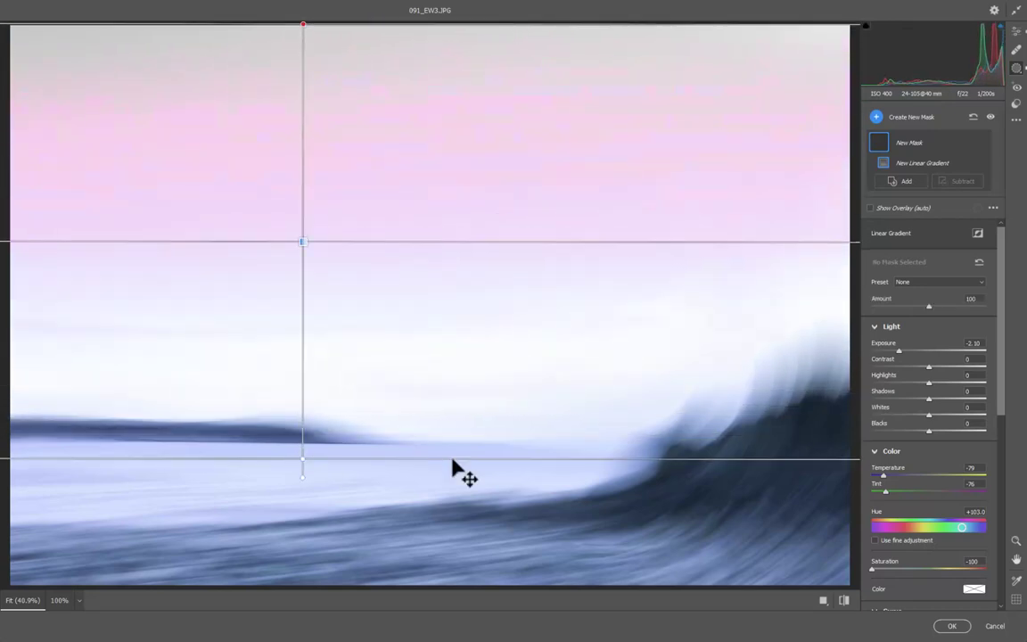
left_click_drag(896, 350, 866, 355)
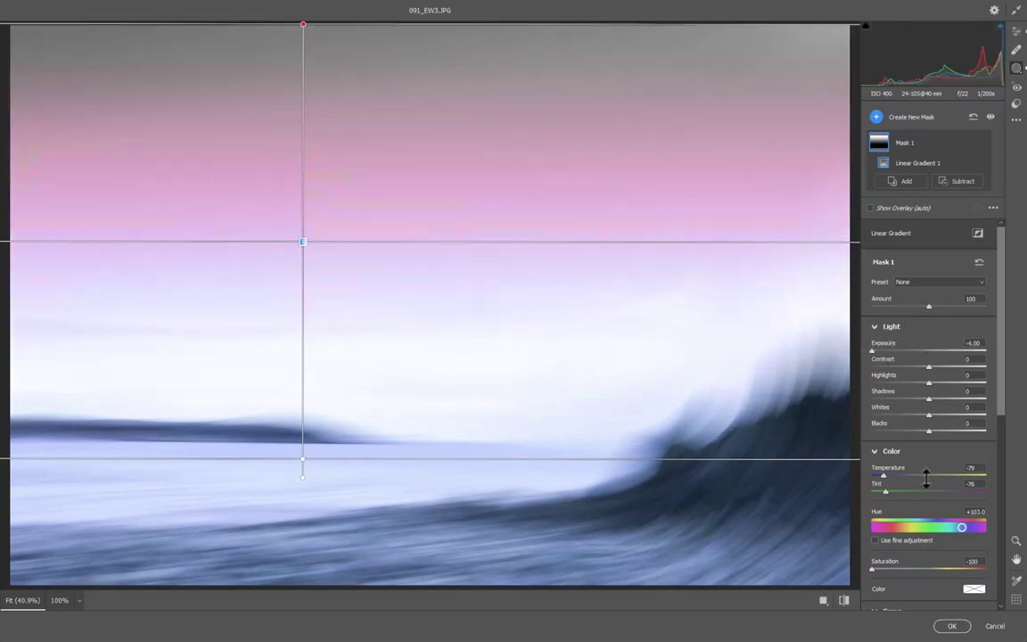
Set the gradient's Temperature +100, Tint -25, Saturation -67 and Hue -10
left_click_drag(962, 526, 982, 527)
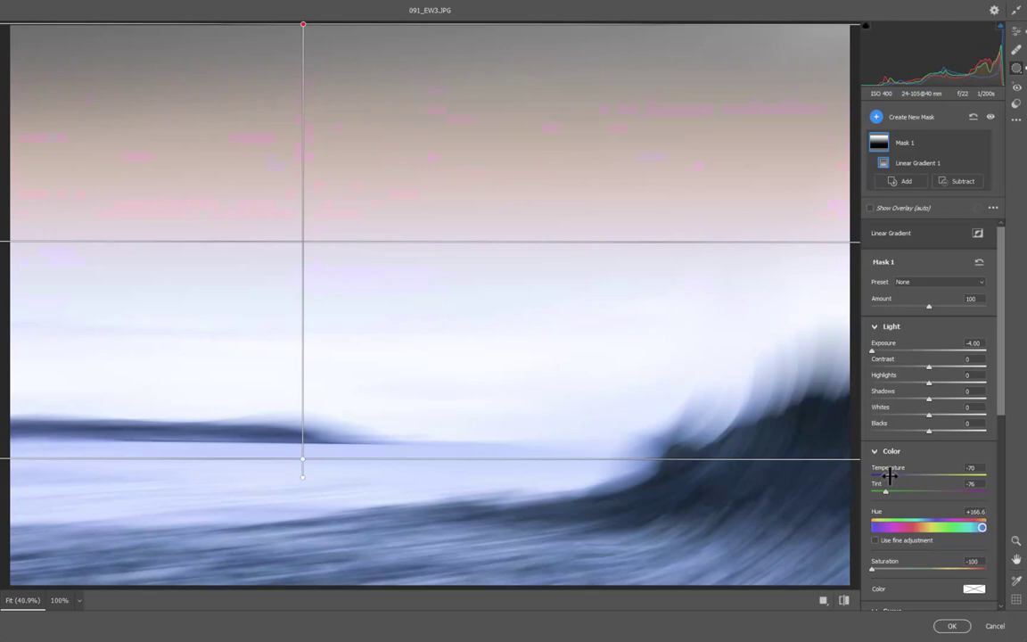
left_click_drag(889, 476, 920, 475)
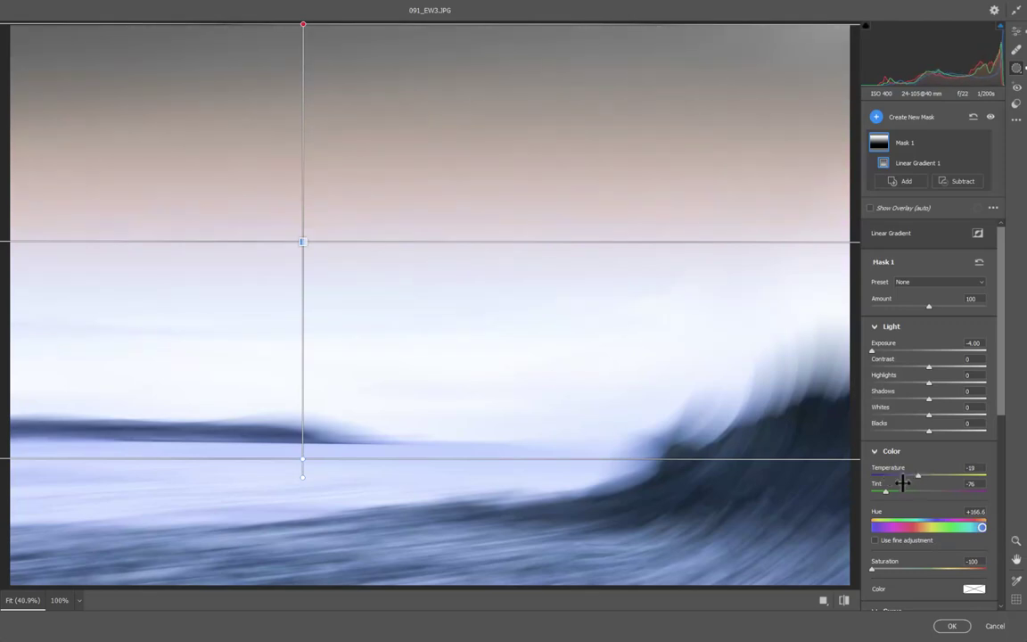
left_click_drag(885, 492, 911, 490)
mouse_move(873, 567)
left_mouse_down()
mouse_move(912, 565)
mouse_move(891, 563)
left_mouse_up()
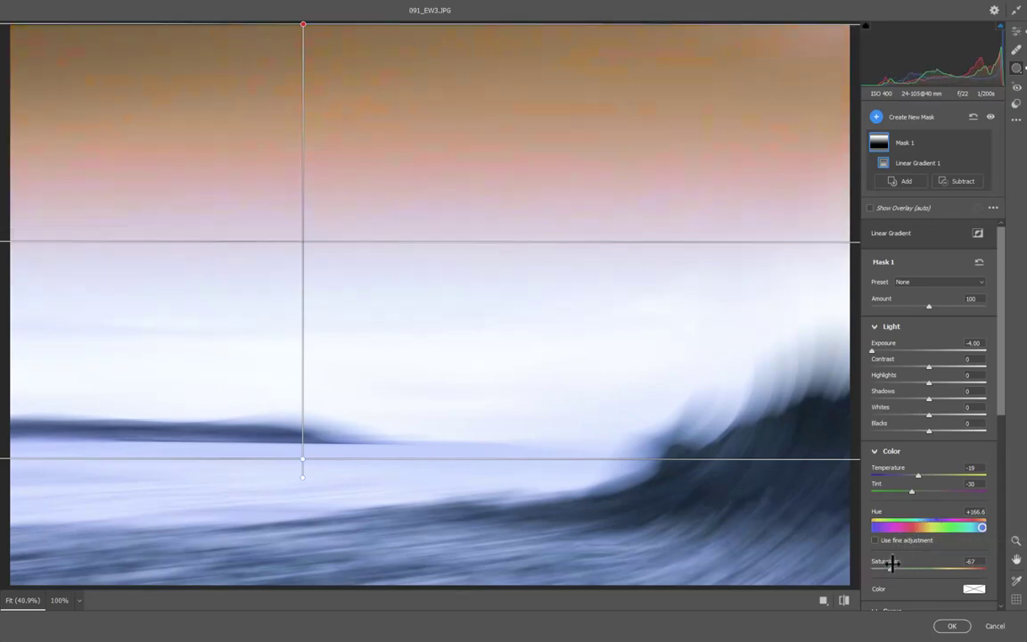
left_click_drag(979, 527, 983, 527)
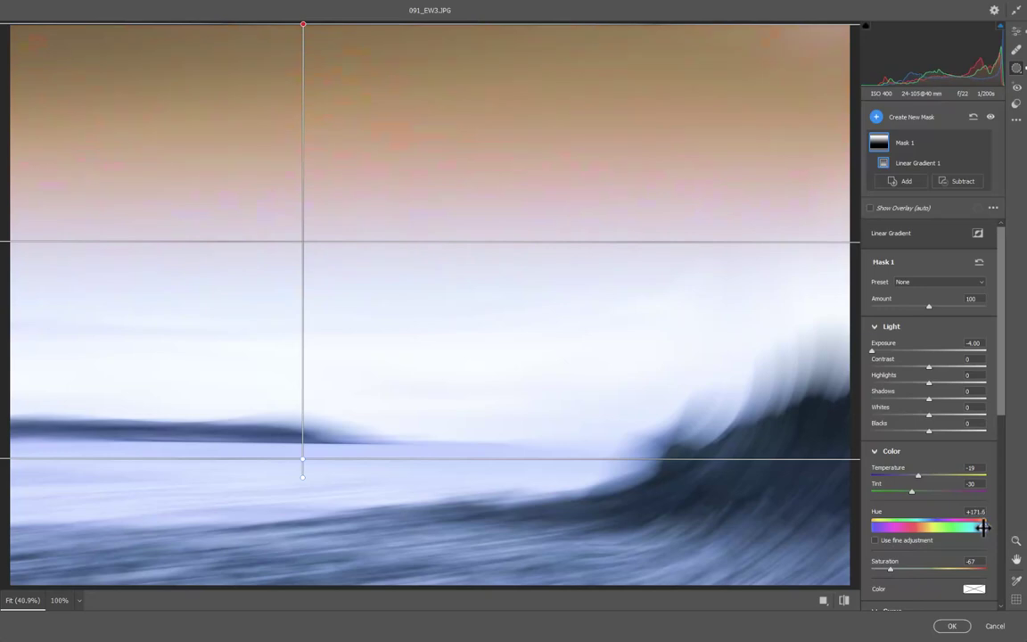
left_click_drag(915, 475, 1008, 482)
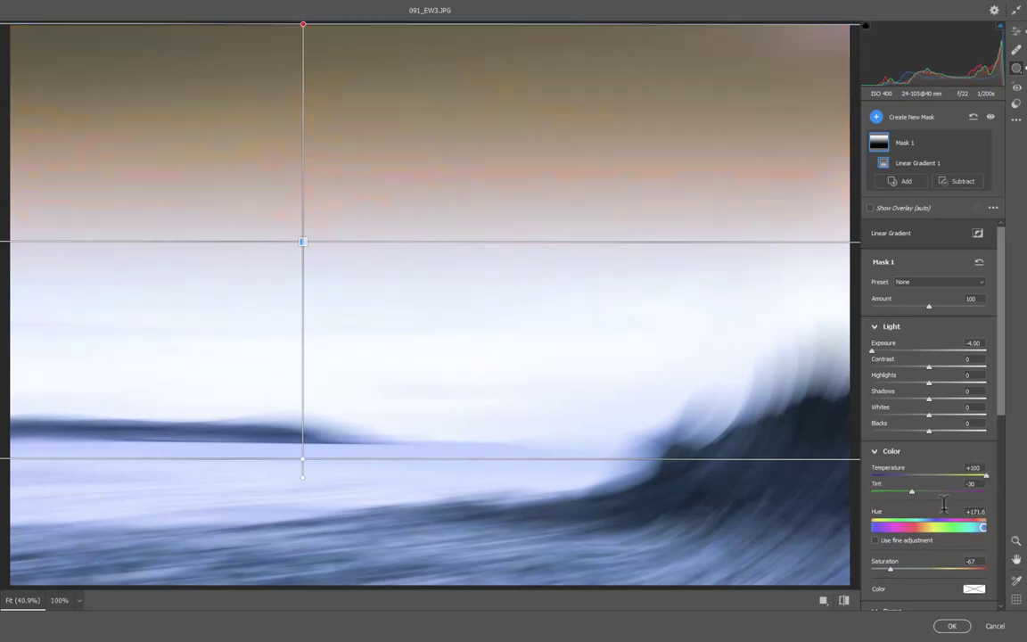
left_click_drag(914, 490, 915, 490)
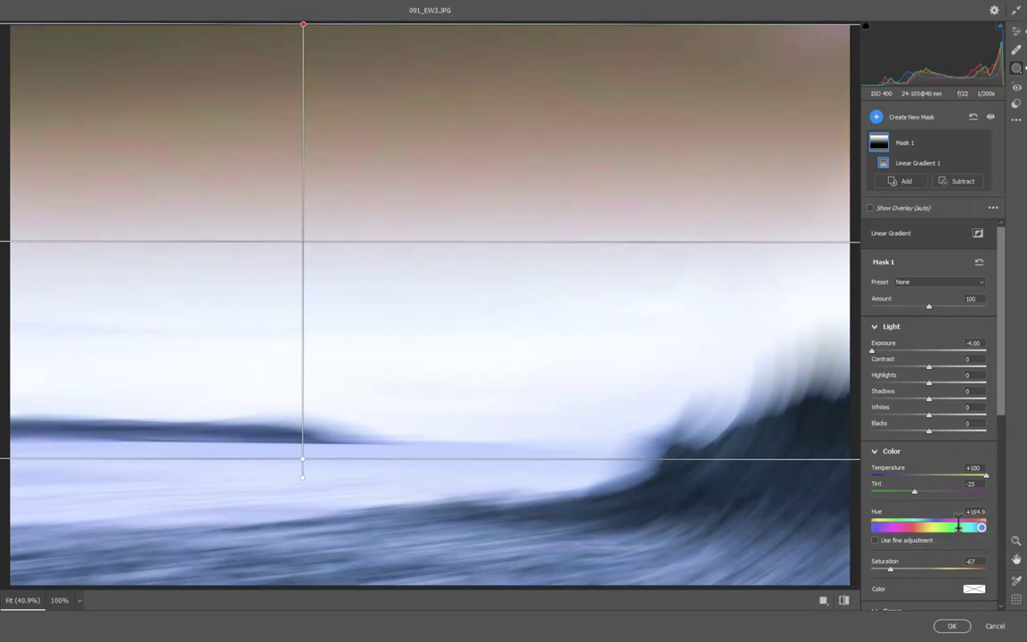
left_click_drag(982, 526, 925, 527)
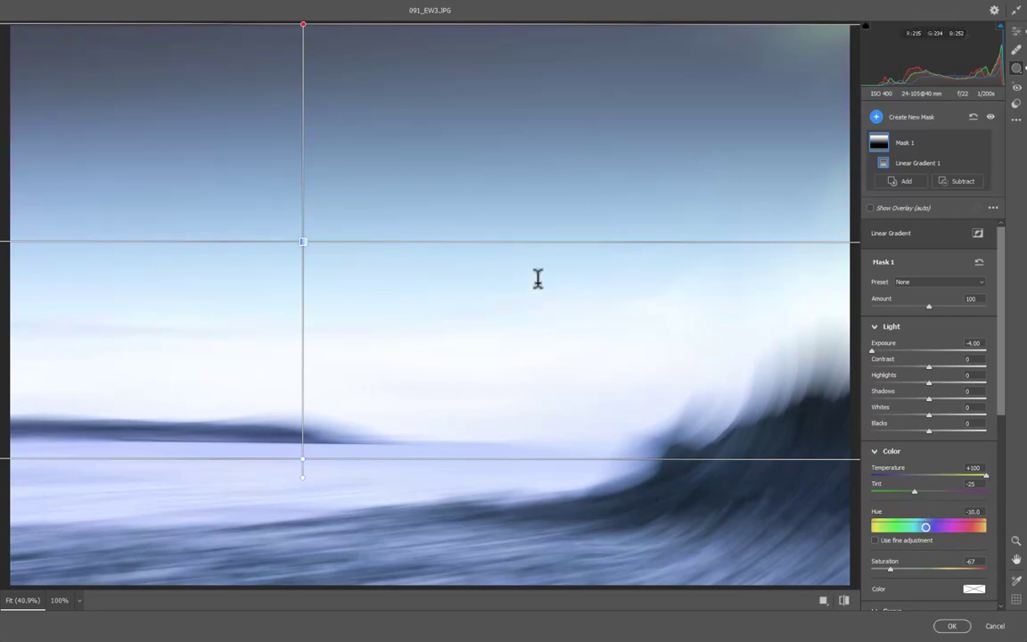
scroll(515, 270, "up", 1)
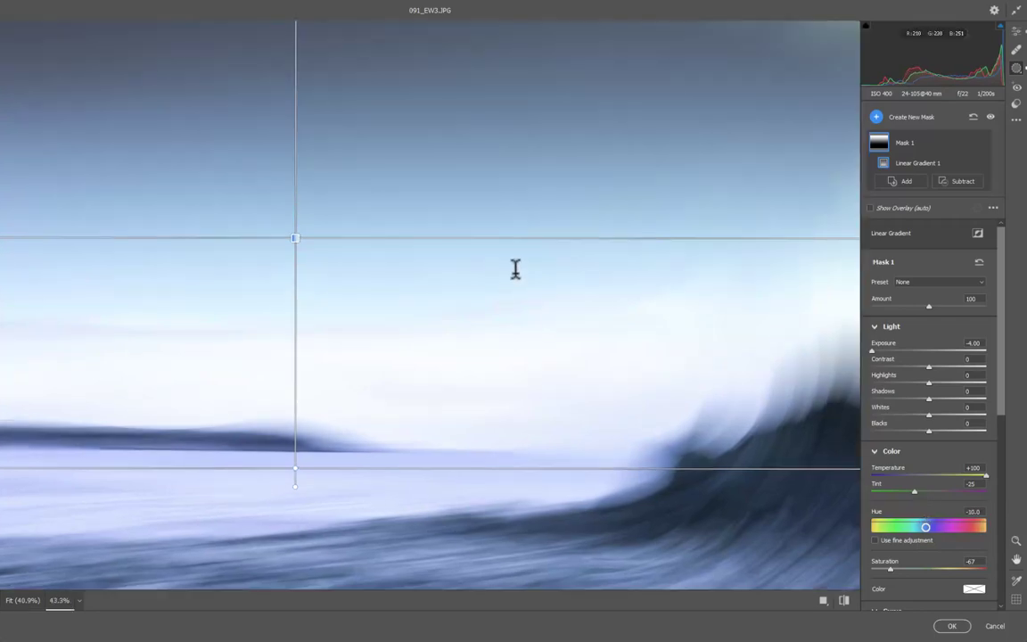
left_click(1014, 31)
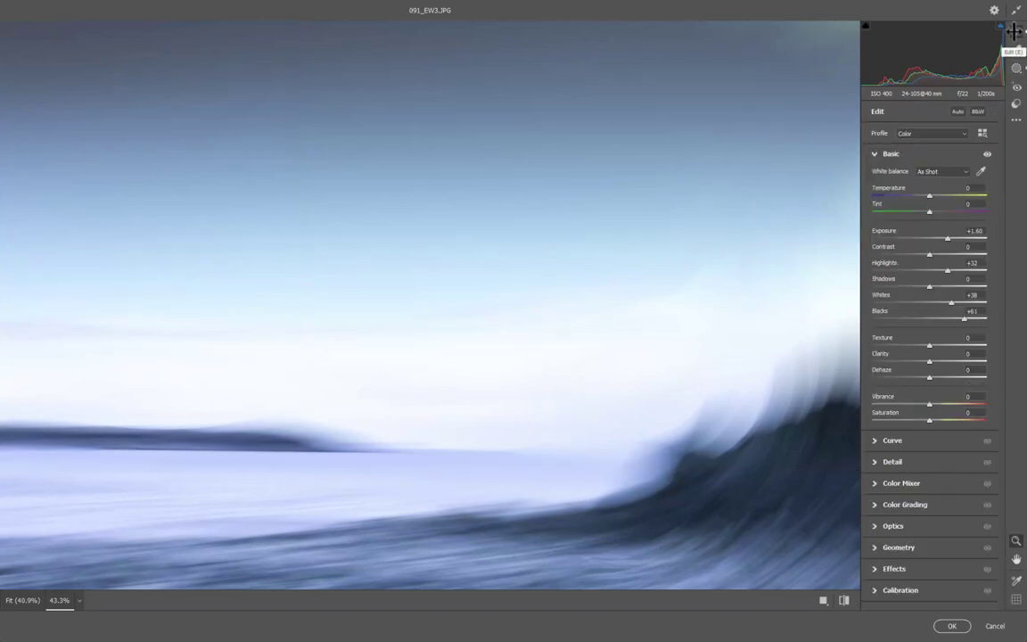
Set Effects Vignetting to -27 and commit the Camera Raw Filter to Layer 1
left_click(893, 564)
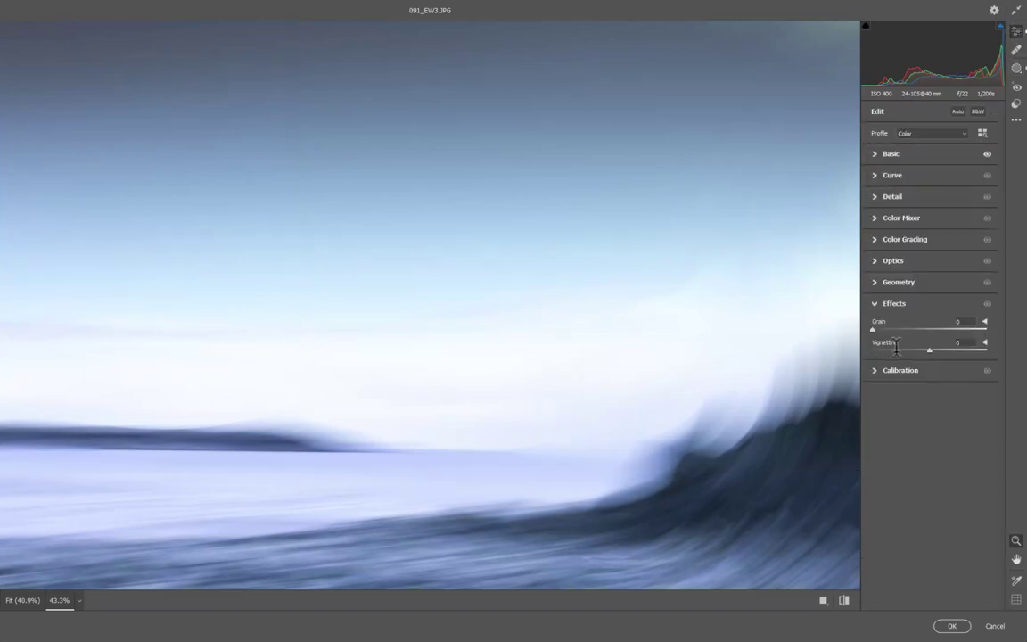
left_click_drag(923, 346, 913, 346)
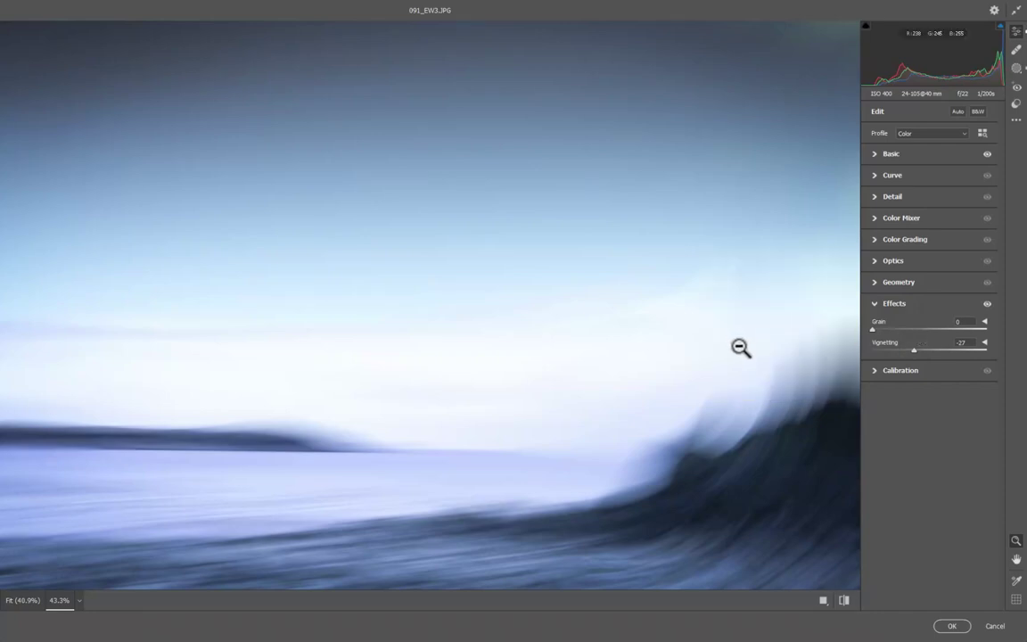
left_click(953, 626)
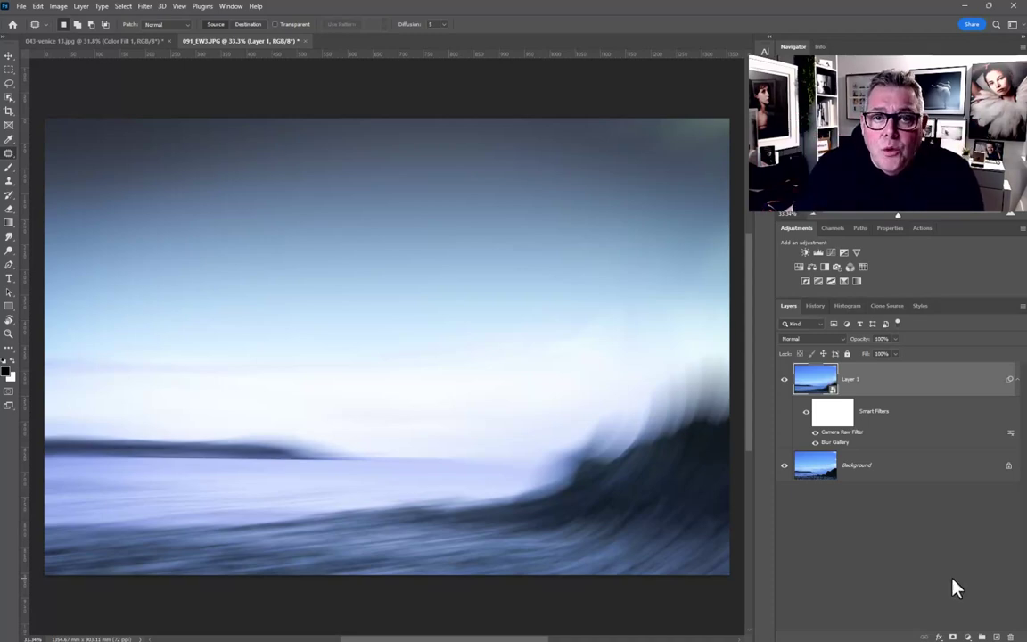
key("c")
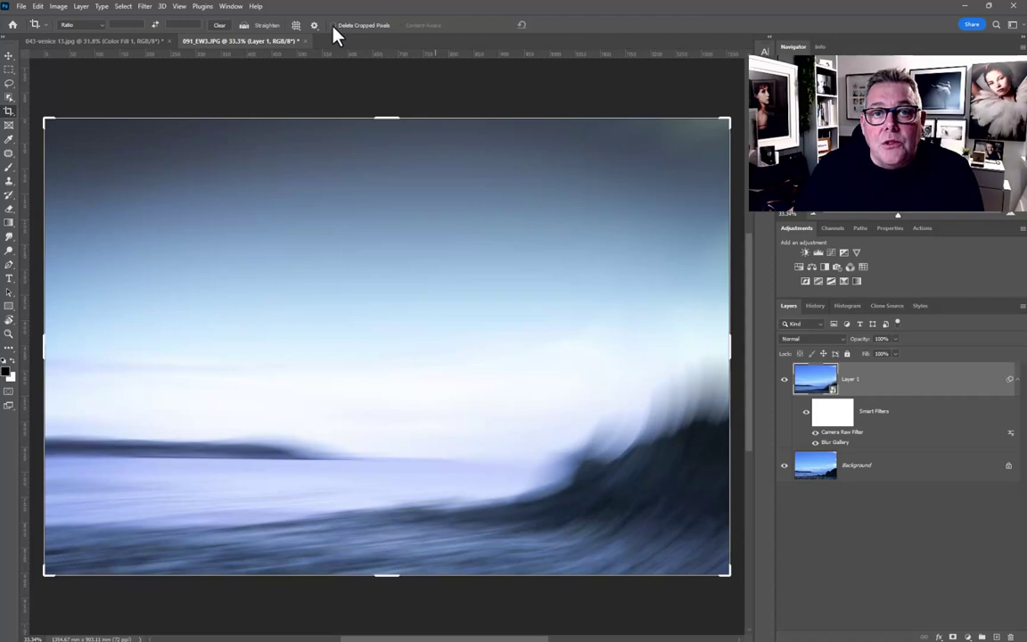
Lower the crop's top edge to trim the dark sky band and commit the crop
left_click(393, 117)
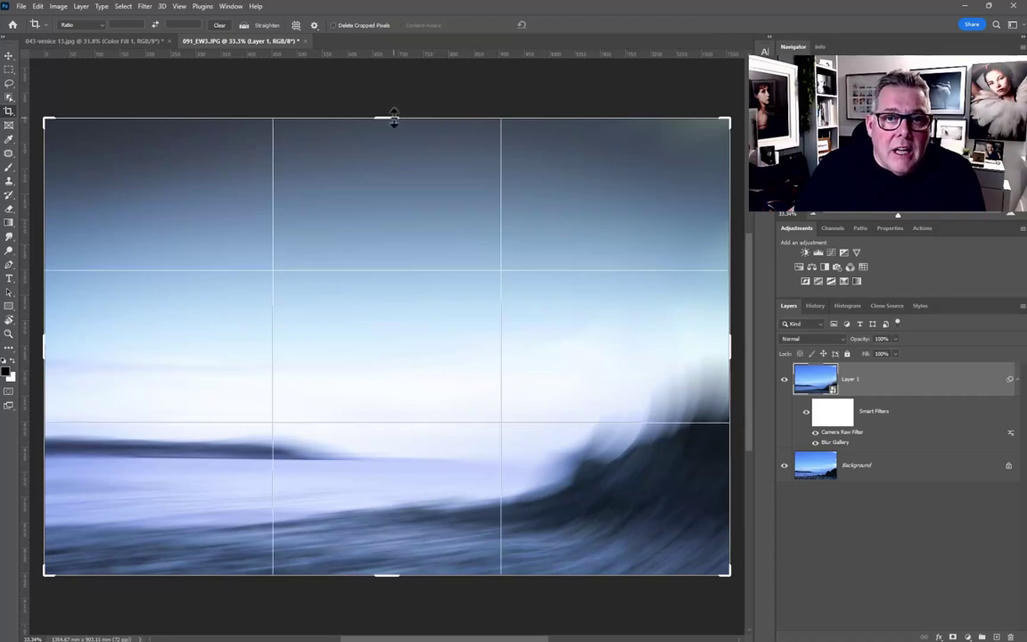
left_click_drag(393, 116, 393, 163)
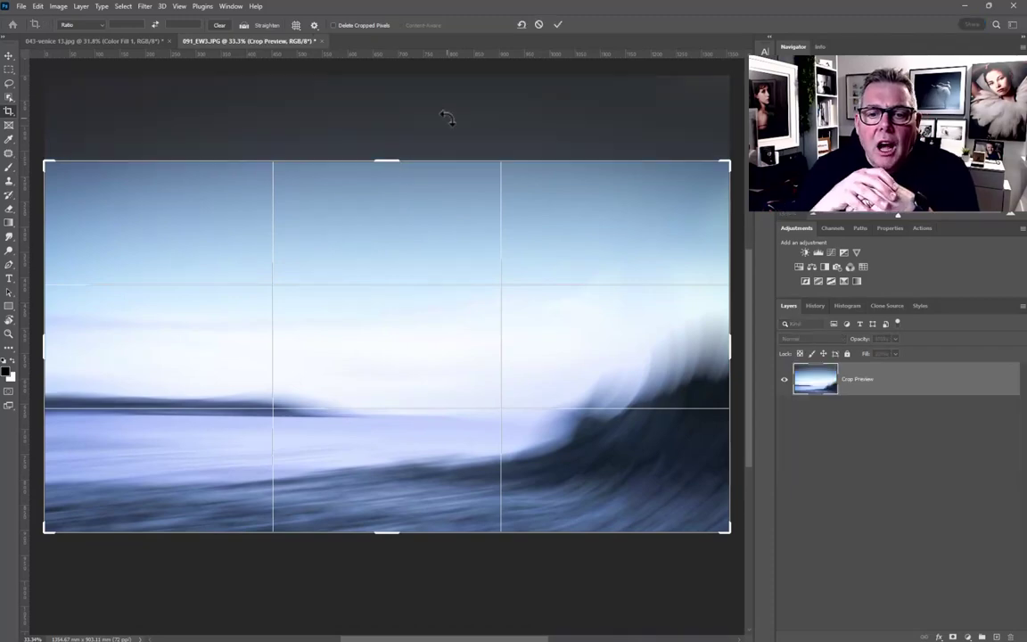
double_click(468, 205)
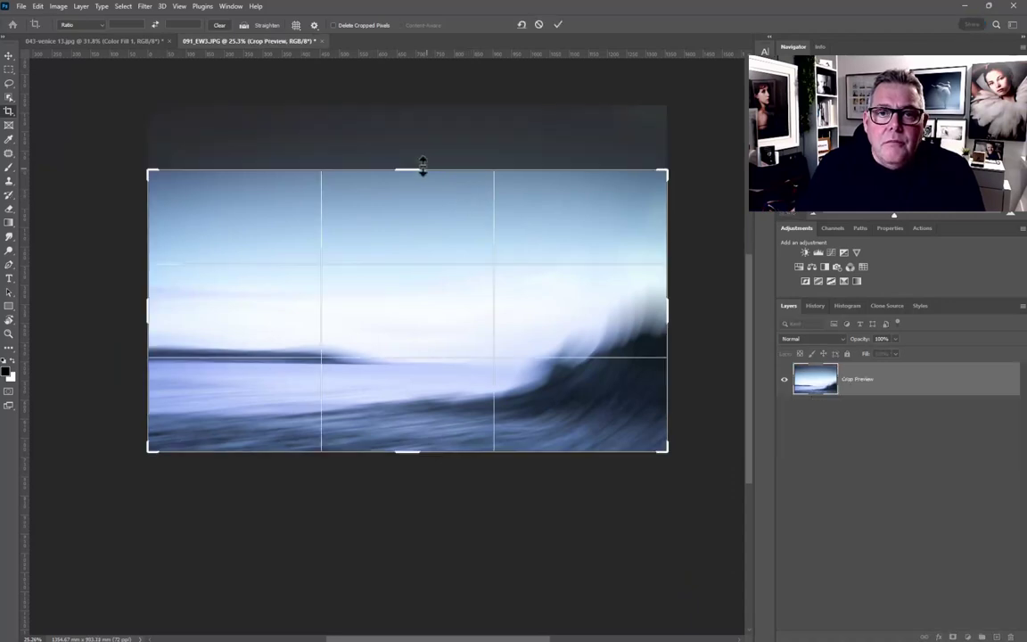
mouse_move(411, 169)
left_mouse_down()
mouse_move(408, 132)
mouse_move(406, 175)
left_mouse_up()
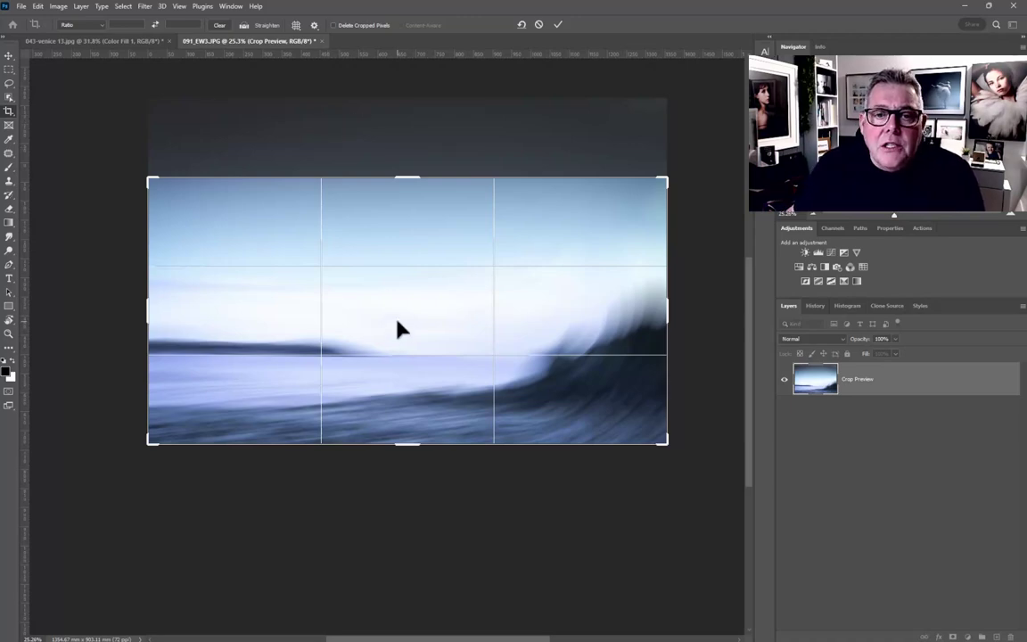
key("Return")
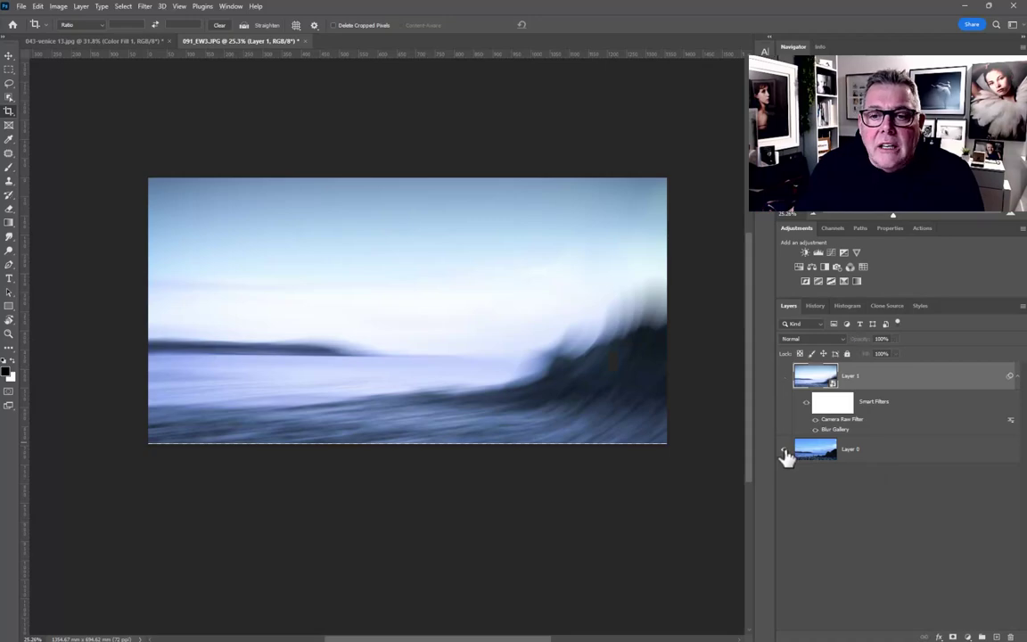
left_click(783, 450, "alt")
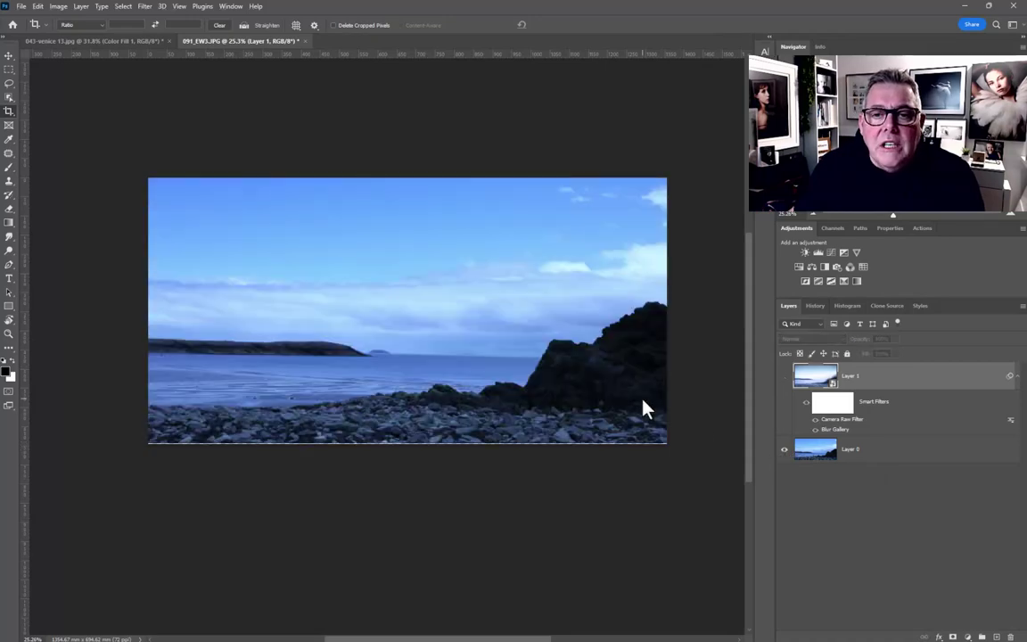
scroll(641, 408, "up", 1)
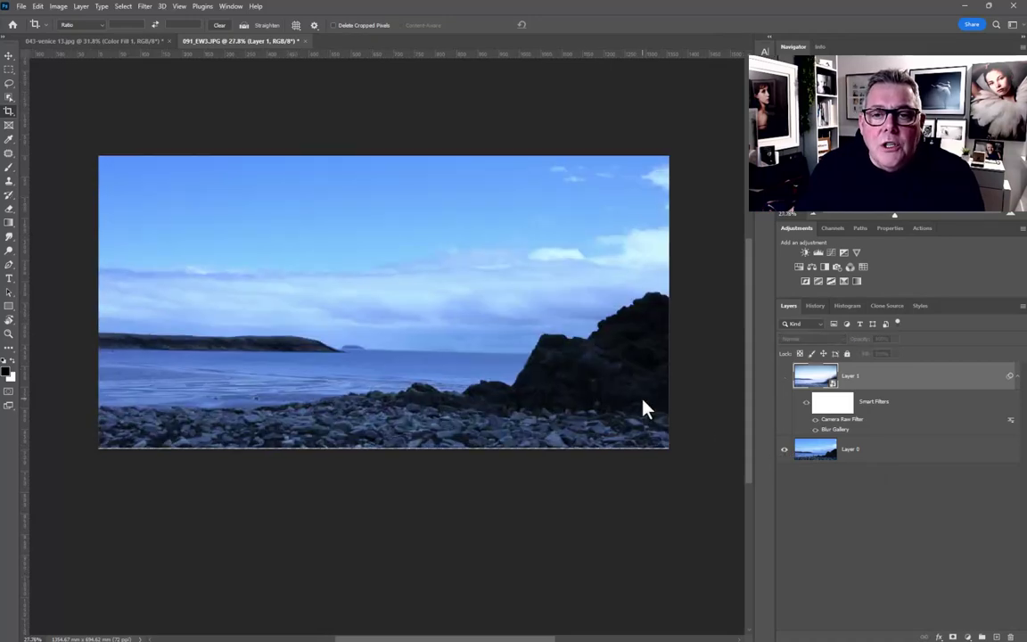
left_click(784, 451, "alt")
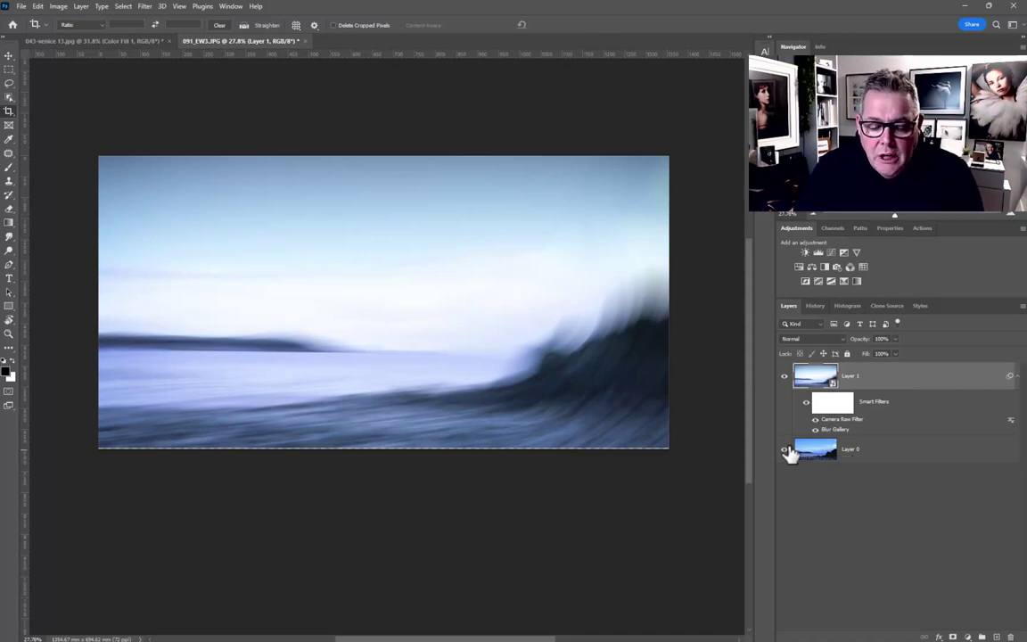
Save a copy as 'Wave in barry Path Blur.psd' and accept the Photoshop format options
key("ctrl+shift+s")
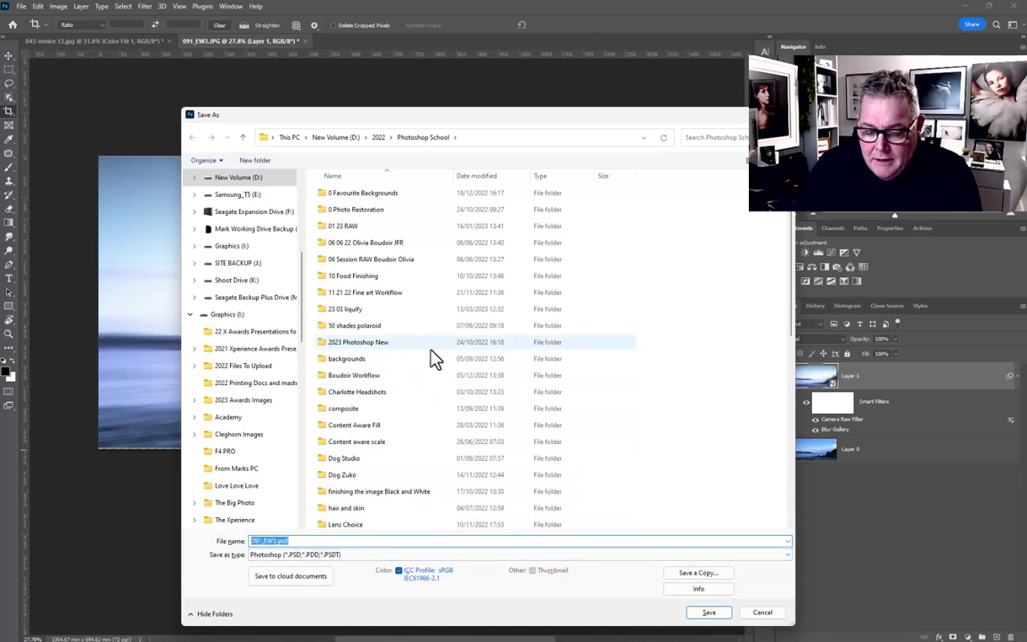
type("Wave")
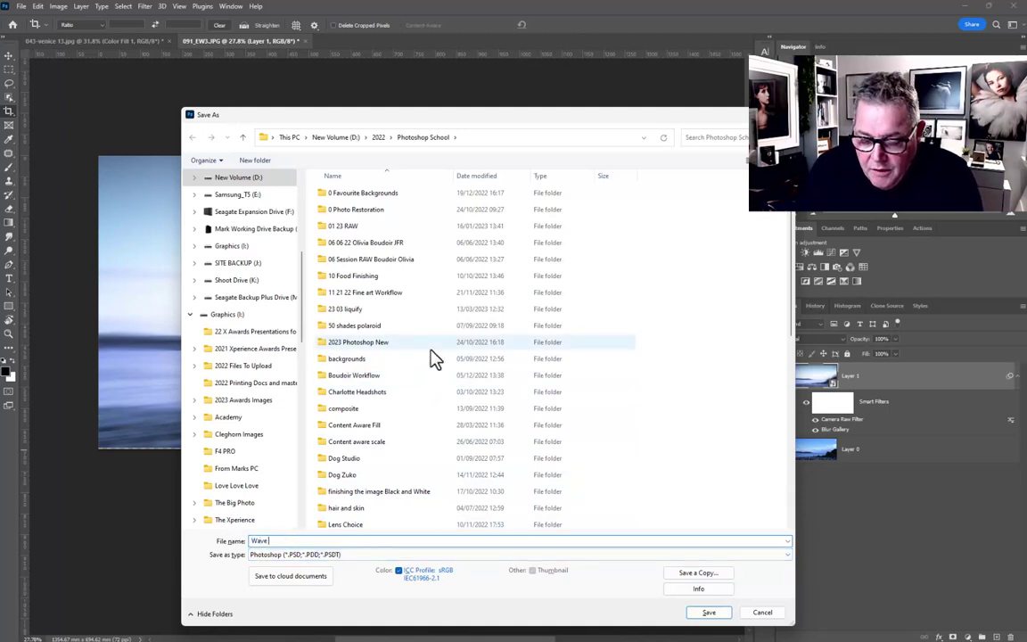
type(" in barr")
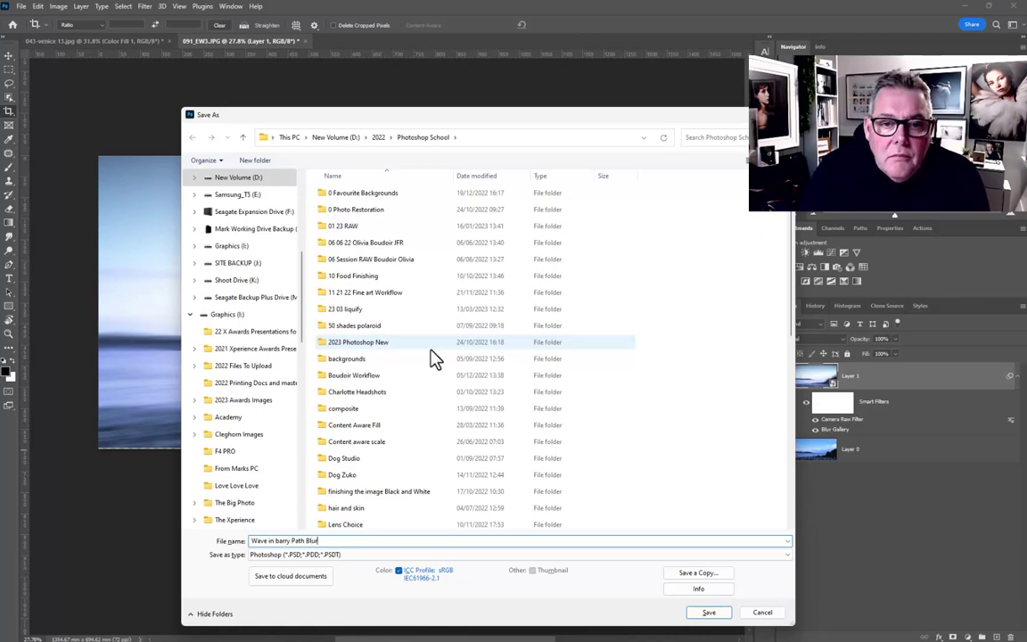
type("y Path Blur")
left_click(718, 614)
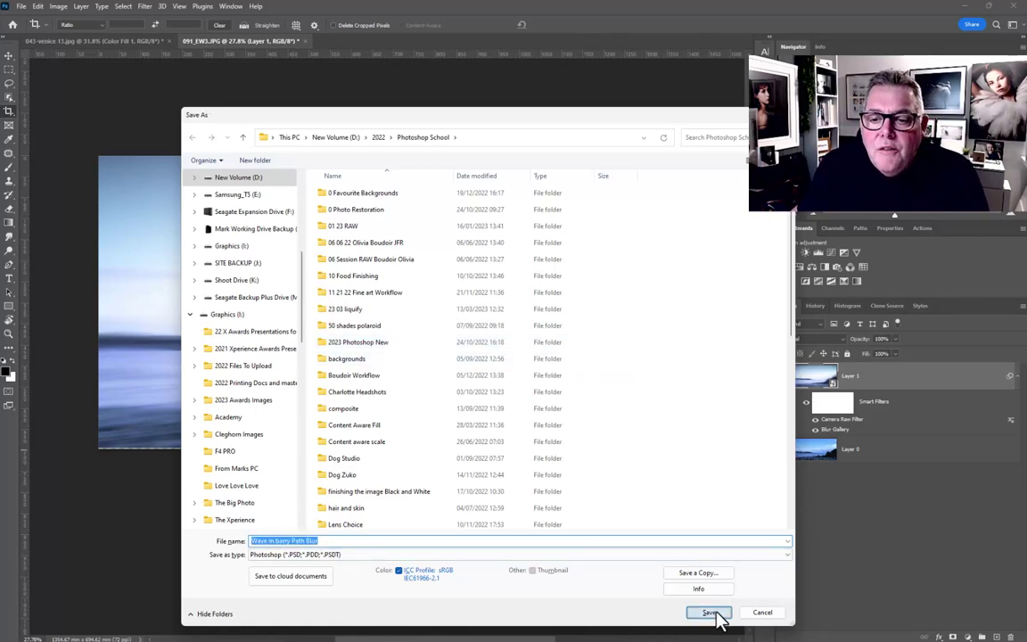
left_click(631, 189)
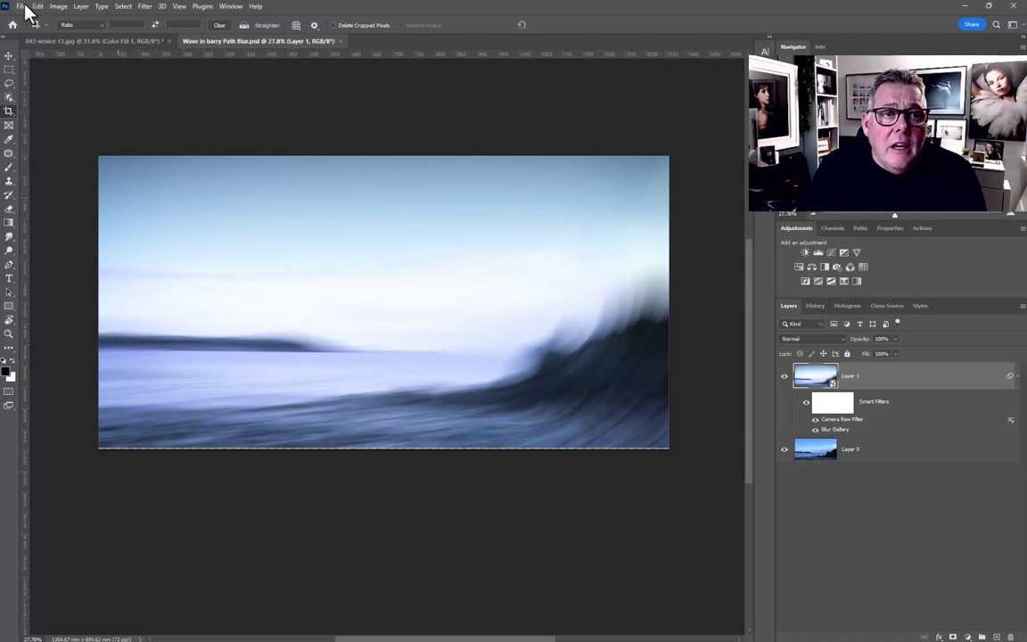
Flatten and check the Save As formats, then cancel and undo to restore Layer 1's smart filters
key("ctrl+shift+e")
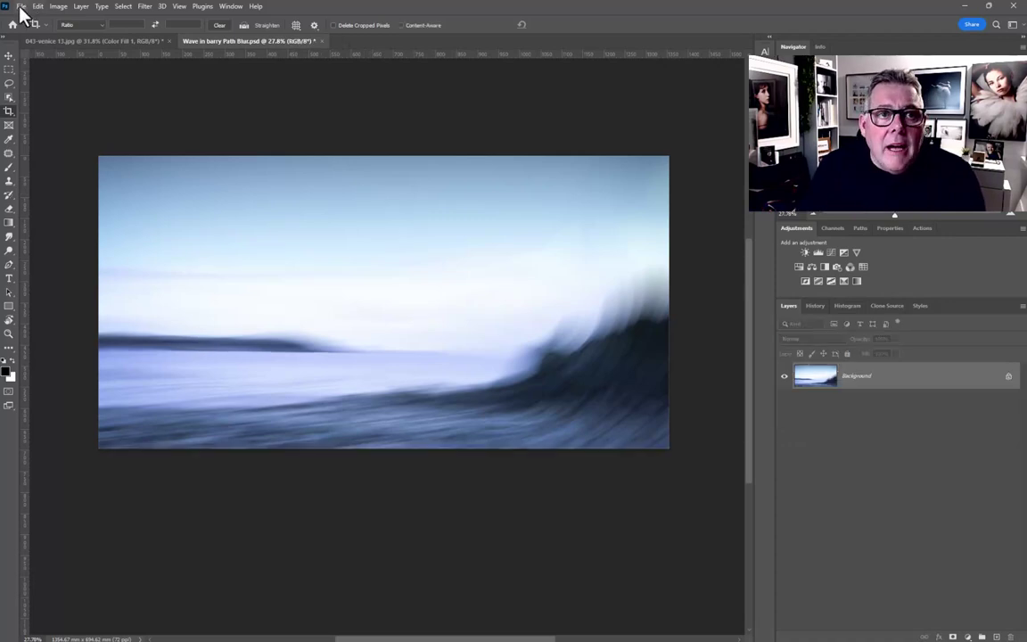
left_click(20, 6)
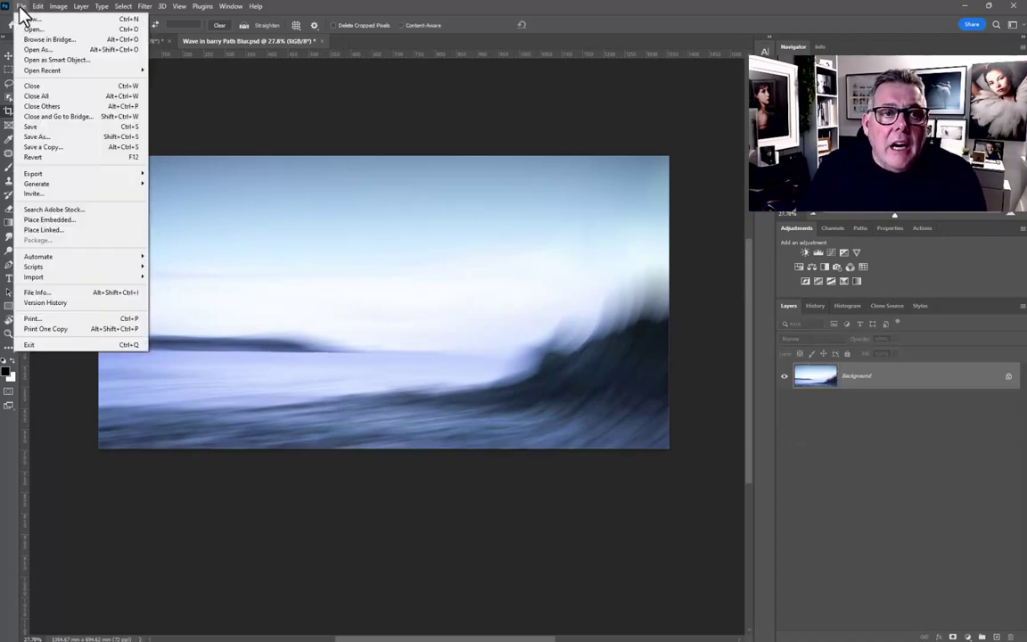
left_click(59, 138)
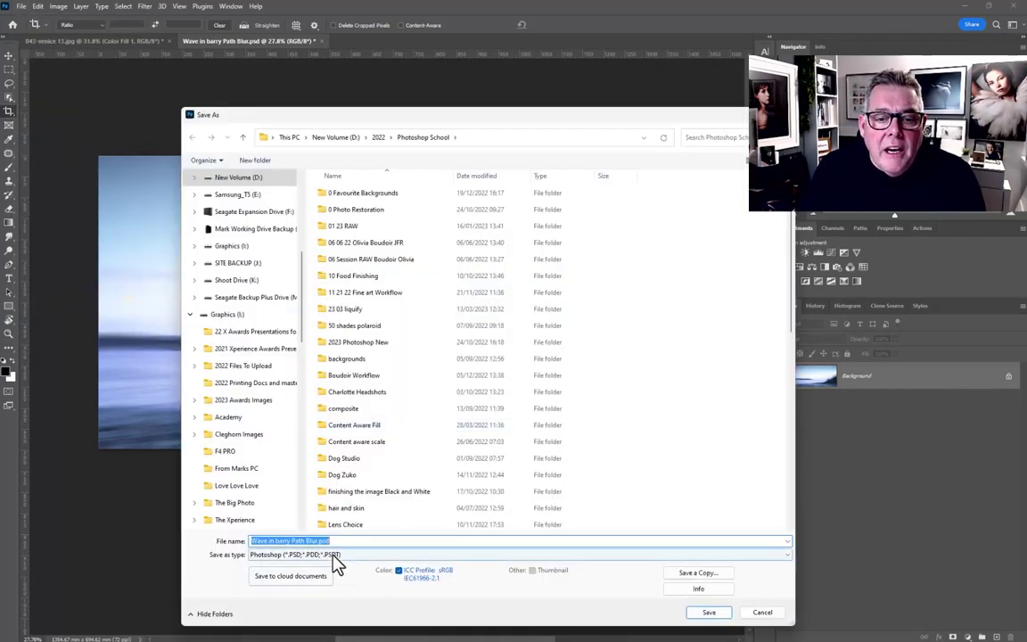
left_click(335, 561)
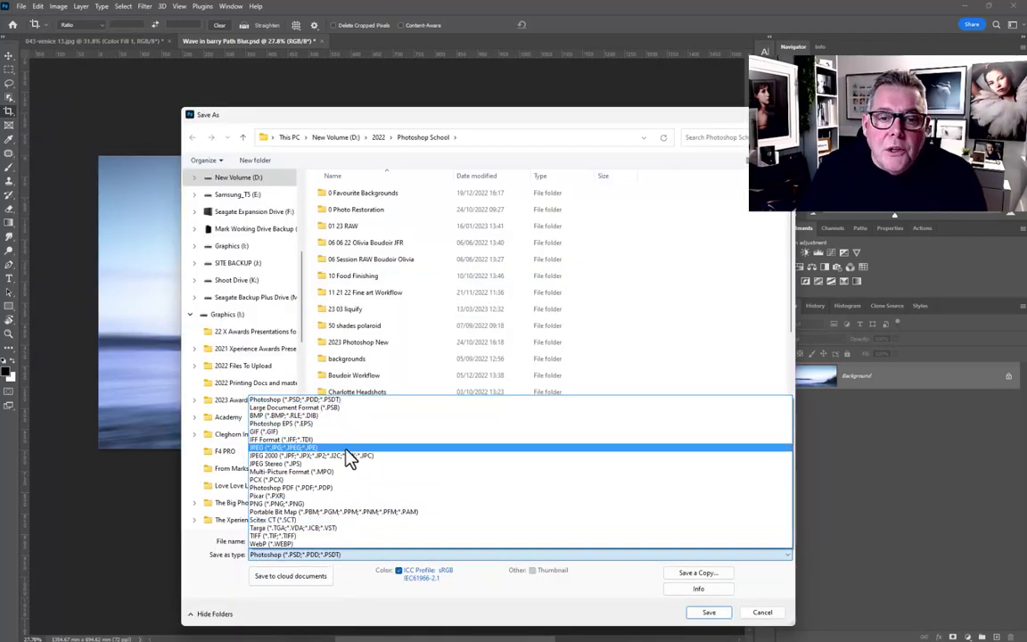
left_click(762, 614)
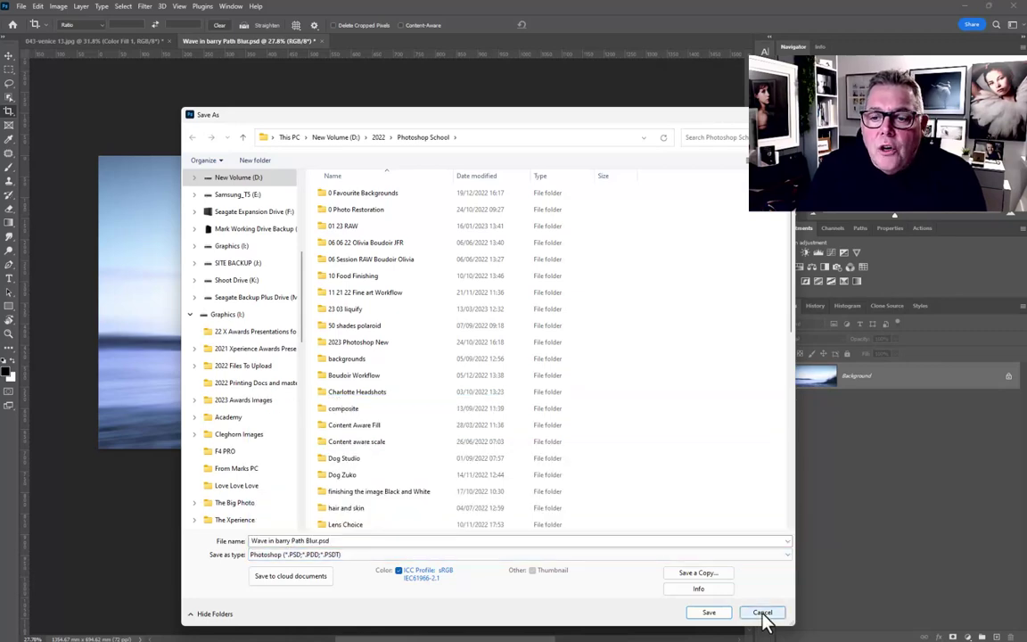
key("ctrl+z")
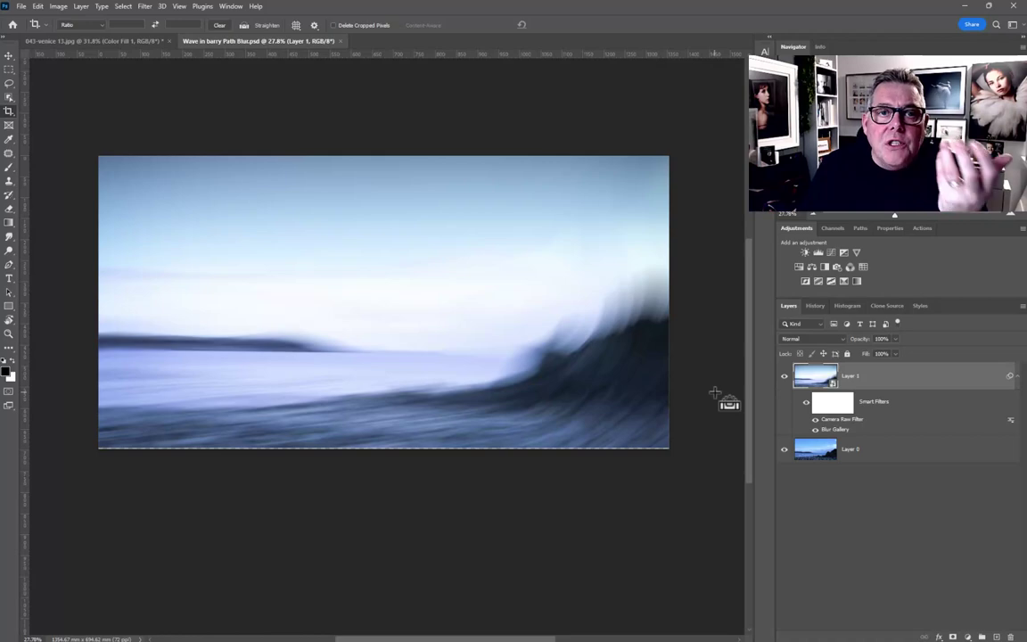
left_click(19, 7)
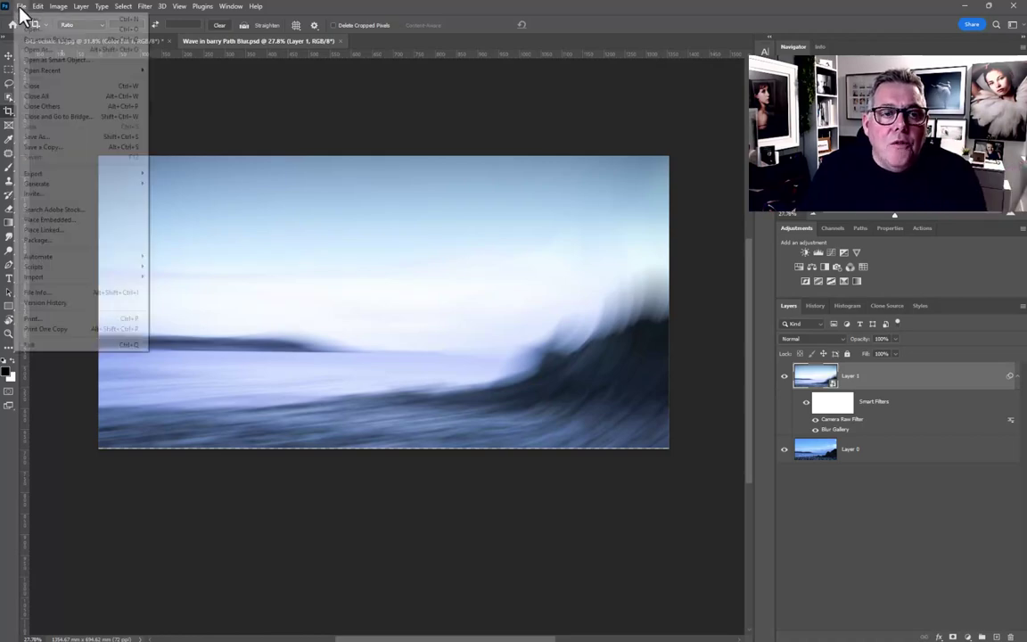
left_click(46, 147)
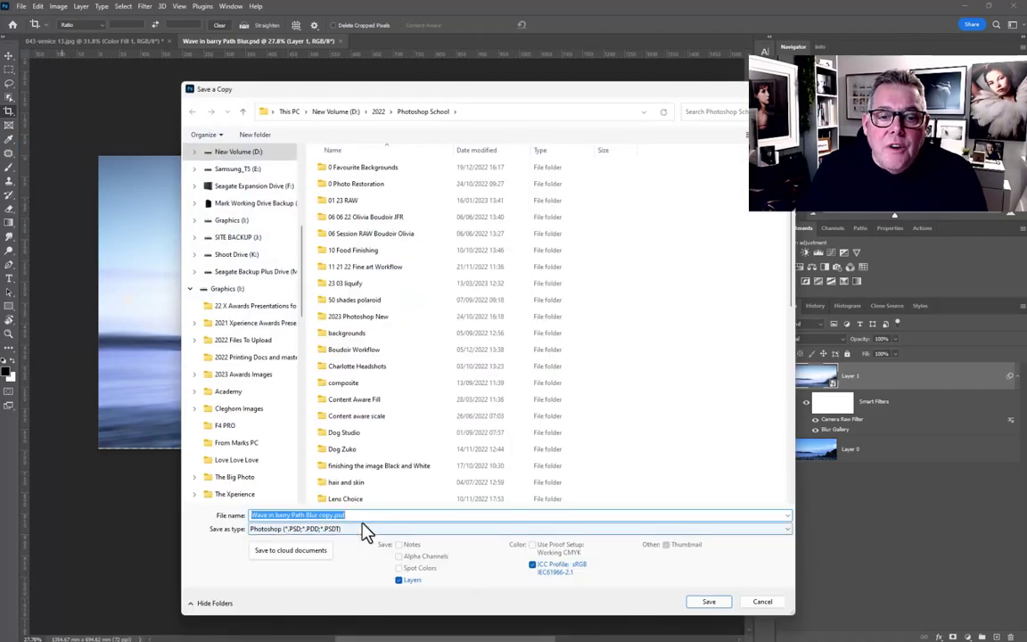
left_click(401, 530)
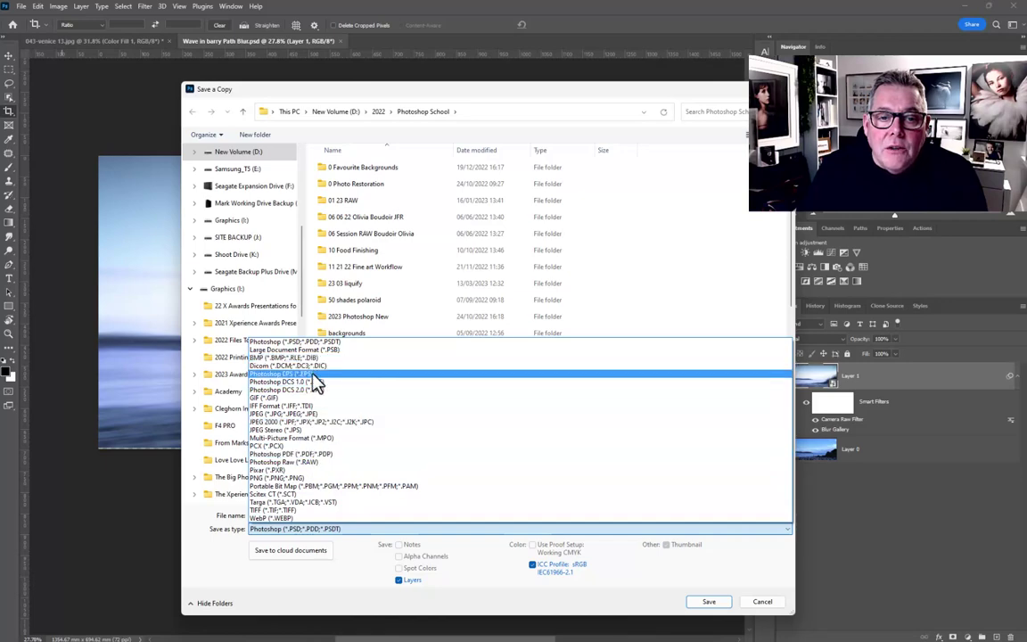
left_click(758, 607)
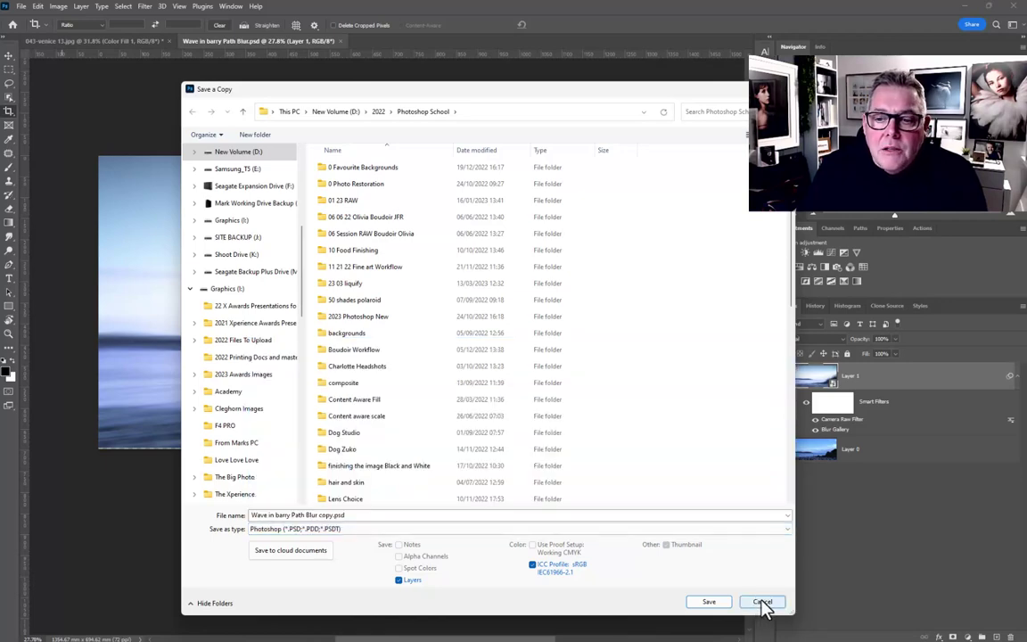
left_click(762, 602)
left_click(21, 6)
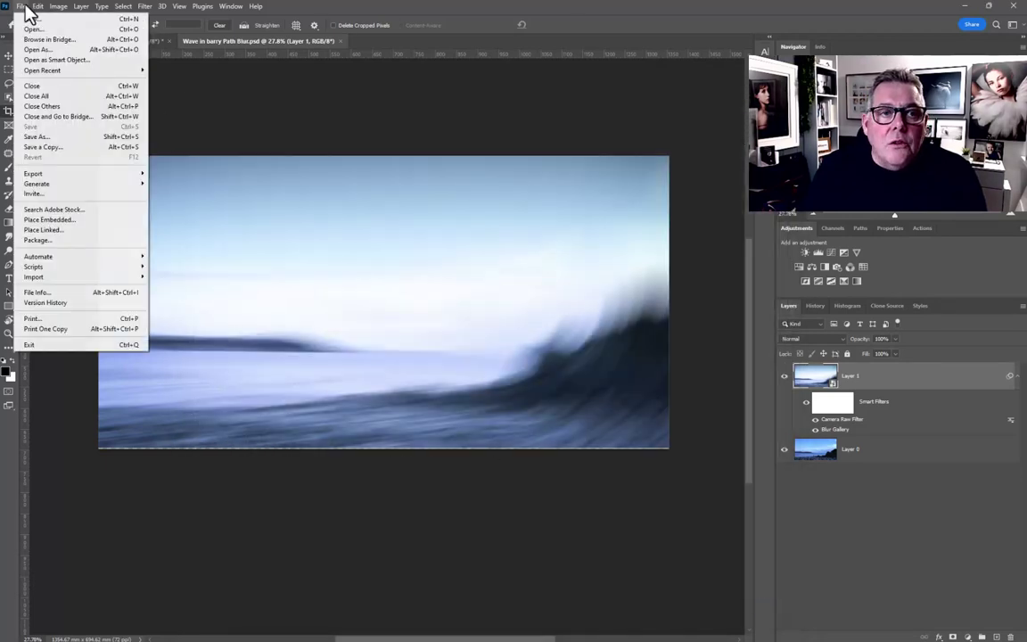
left_click(36, 137)
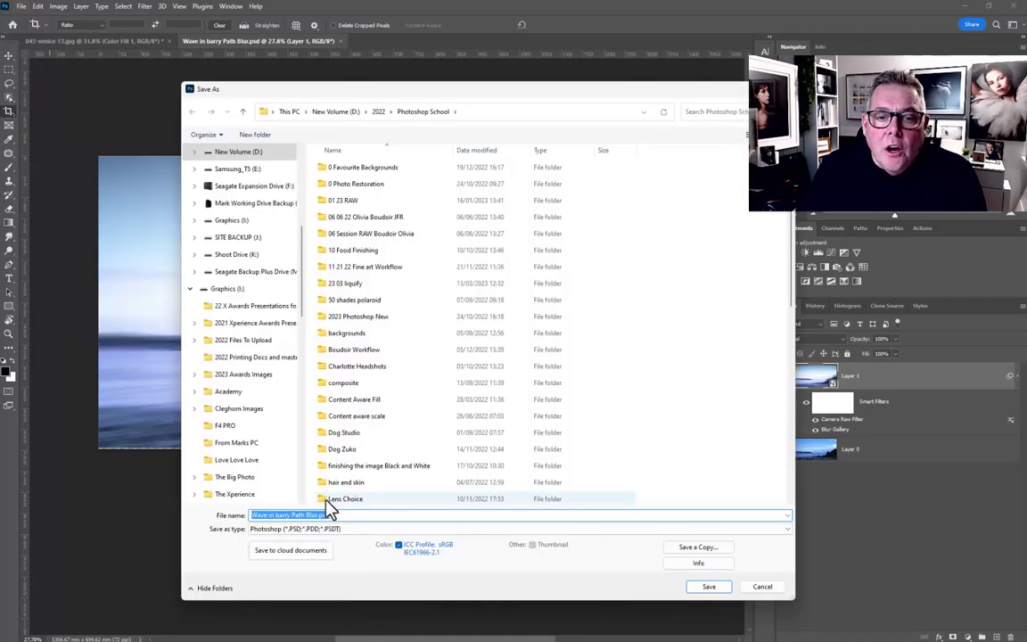
left_click(331, 528)
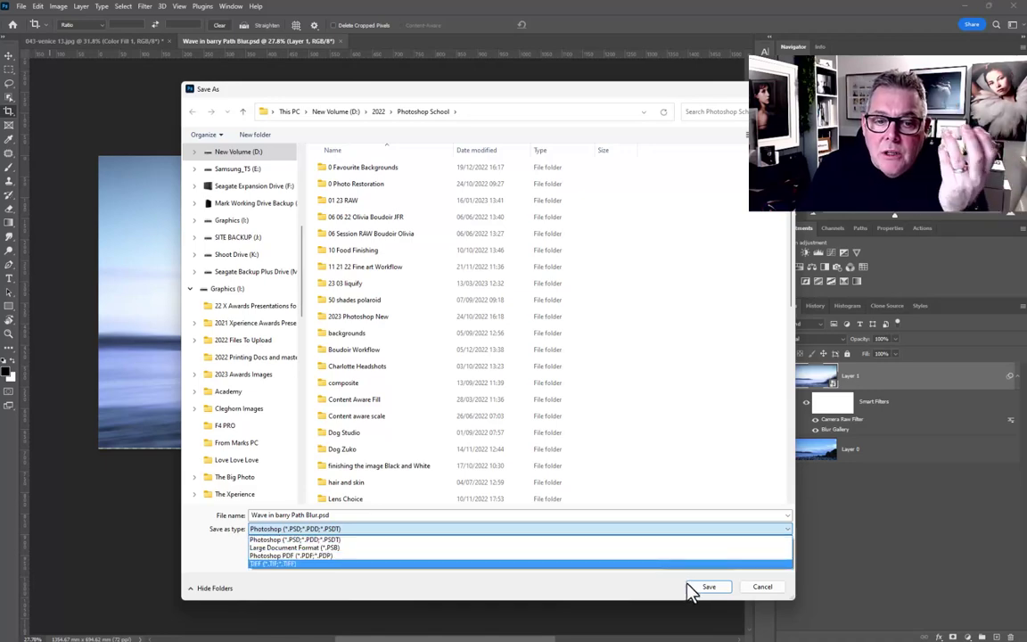
left_click(762, 590)
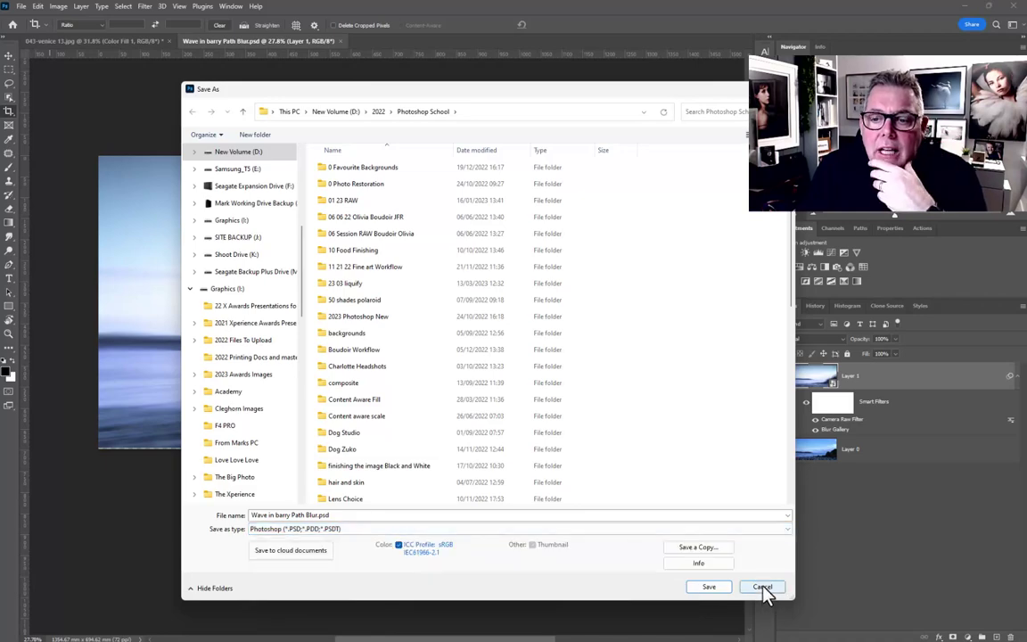
left_click(762, 588)
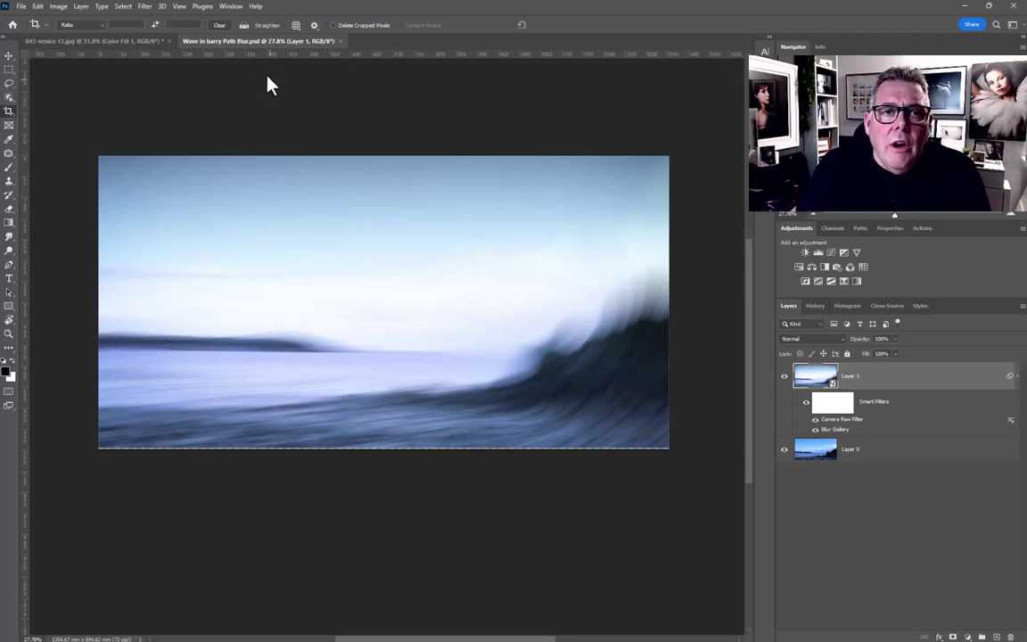
Switch to 043-venice 13.jpg, revert it to its single Background layer and drop the crop box
left_click(109, 40)
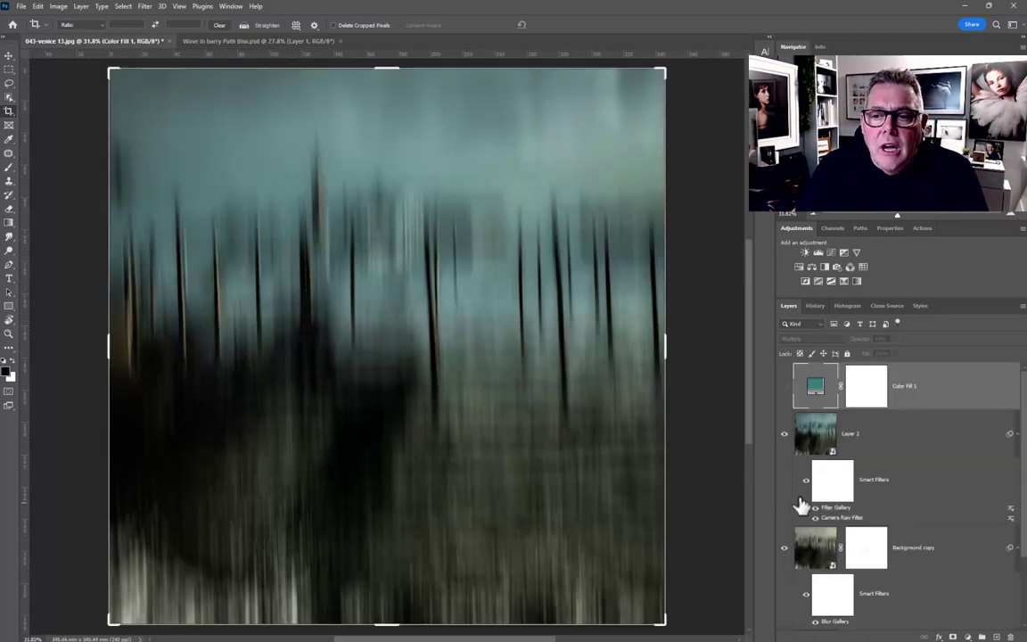
scroll(801, 505, "down", 2)
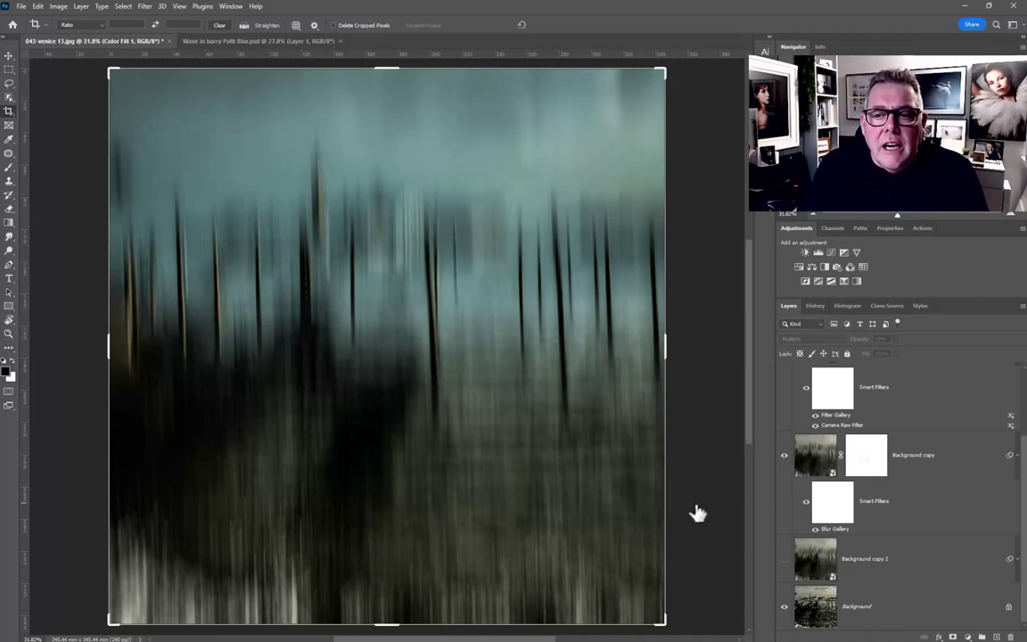
key("F12")
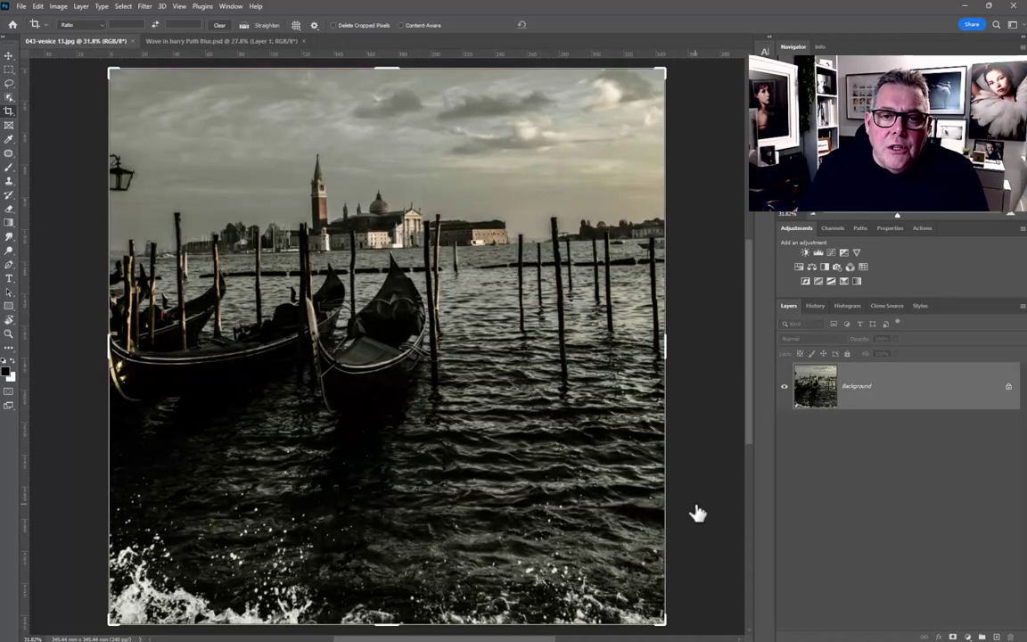
scroll(697, 510, "down", 1)
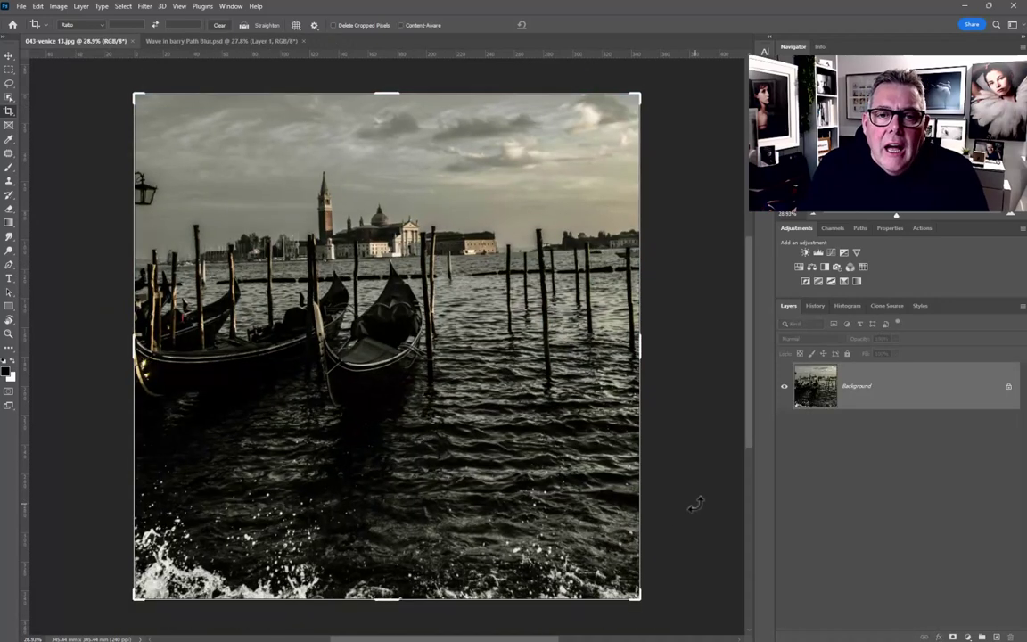
left_click(9, 58)
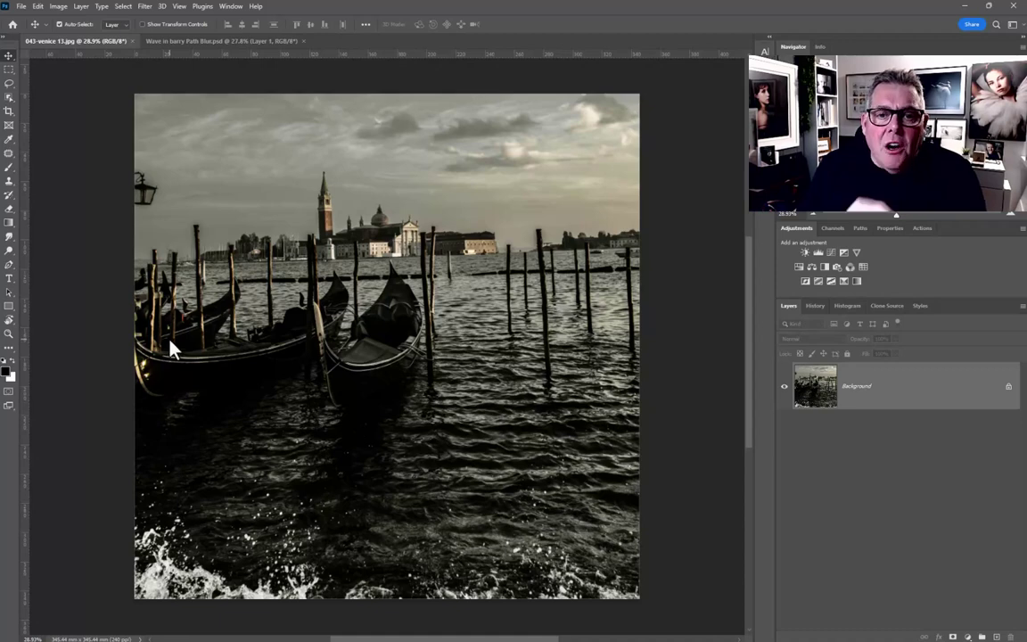
right_click(9, 83)
Lasso the front gondola and patch it out with nearby clean water
left_click(53, 75)
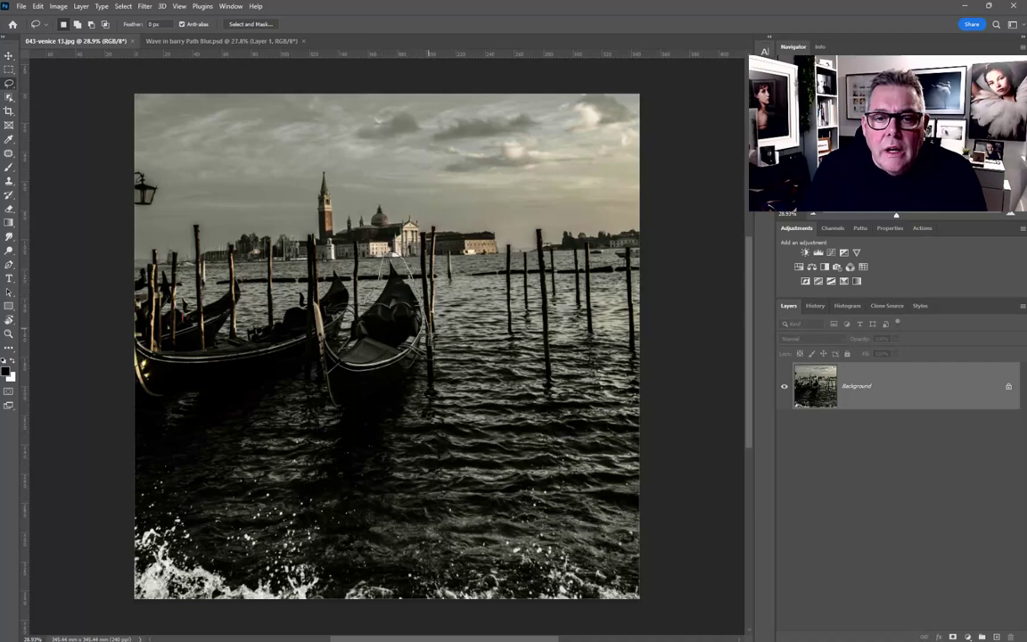
mouse_move(421, 312)
left_mouse_down()
mouse_move(405, 392)
mouse_move(352, 415)
mouse_move(319, 374)
mouse_move(312, 308)
left_mouse_up()
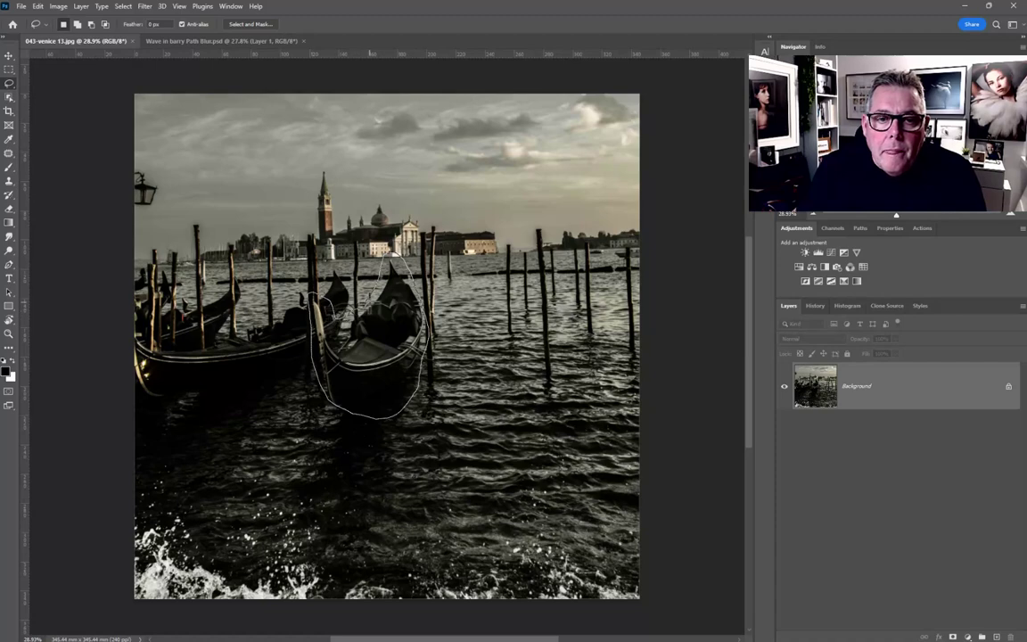
left_click_drag(353, 305, 361, 316)
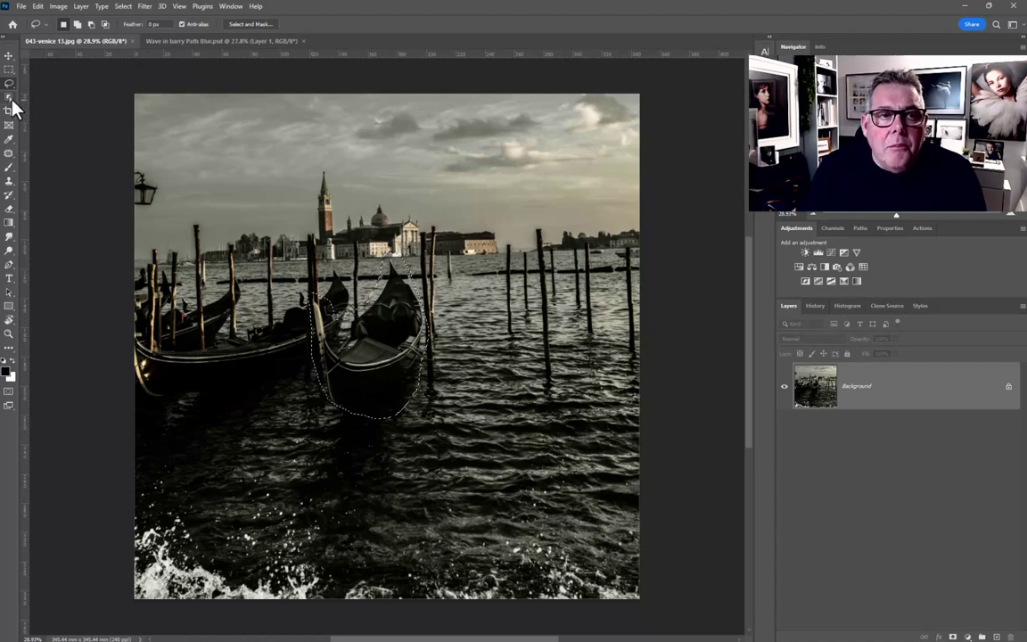
left_click(9, 152)
left_click_drag(394, 343, 501, 438)
key("ctrl+d")
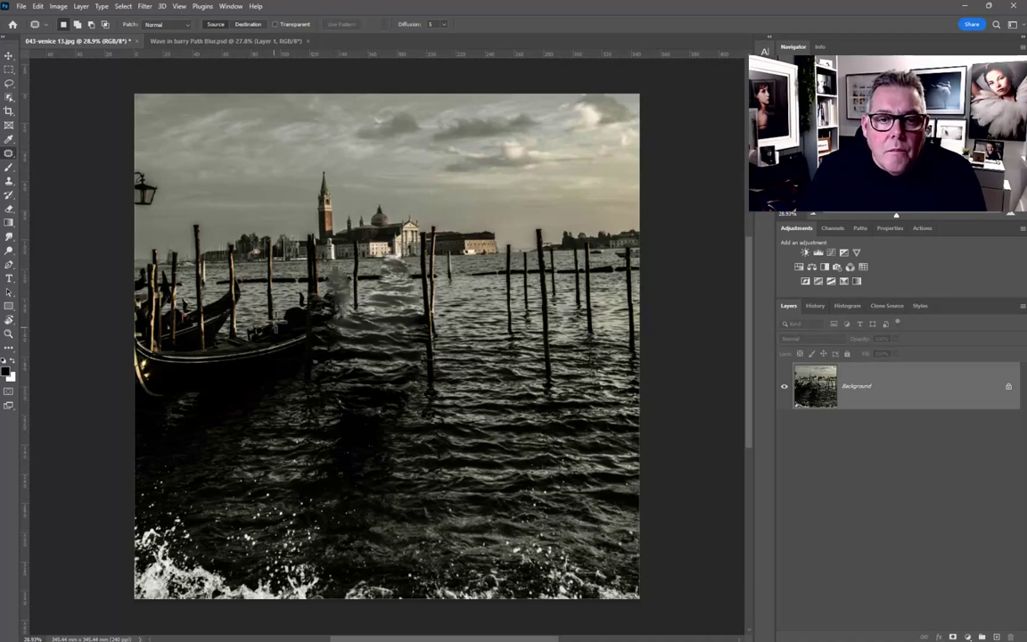
Patch out the left gondola, the light area beside it, and the leftover gondola remains
mouse_move(284, 312)
left_mouse_down()
mouse_move(299, 308)
mouse_move(309, 353)
mouse_move(206, 403)
mouse_move(134, 374)
left_mouse_up()
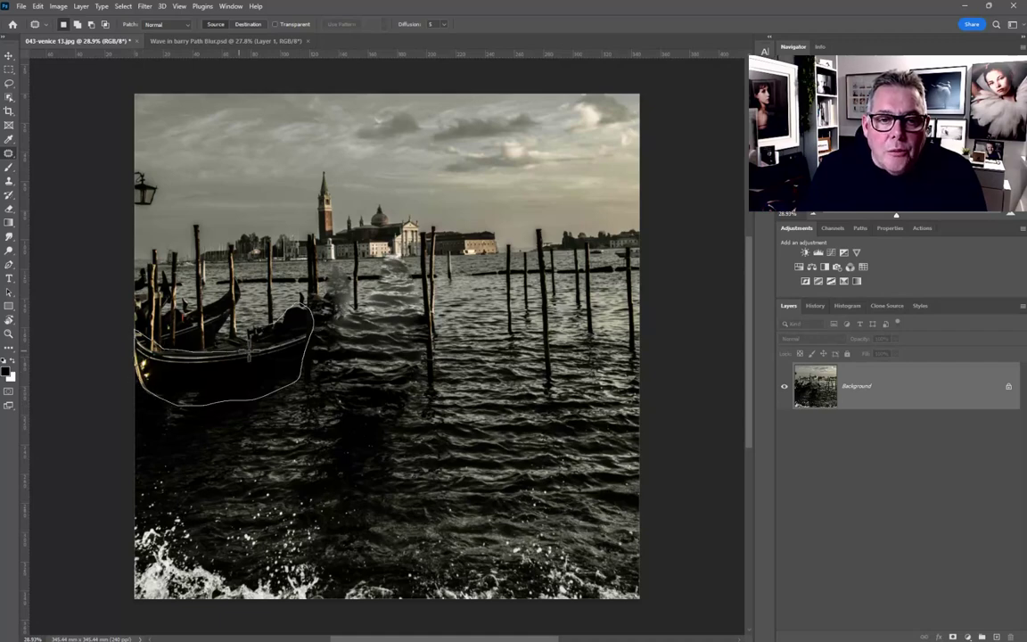
left_click_drag(246, 298, 260, 397)
key("ctrl+d")
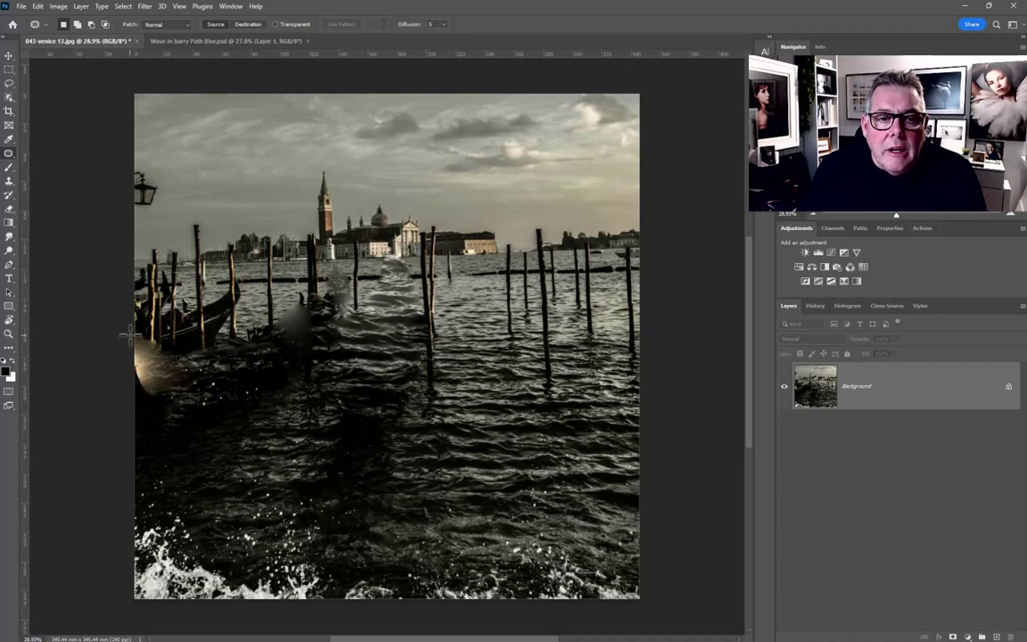
mouse_move(135, 341)
left_mouse_down()
mouse_move(176, 353)
mouse_move(143, 379)
mouse_move(120, 323)
mouse_move(147, 307)
mouse_move(156, 358)
mouse_move(111, 375)
mouse_move(183, 374)
mouse_move(206, 389)
left_mouse_up()
key("ctrl+d")
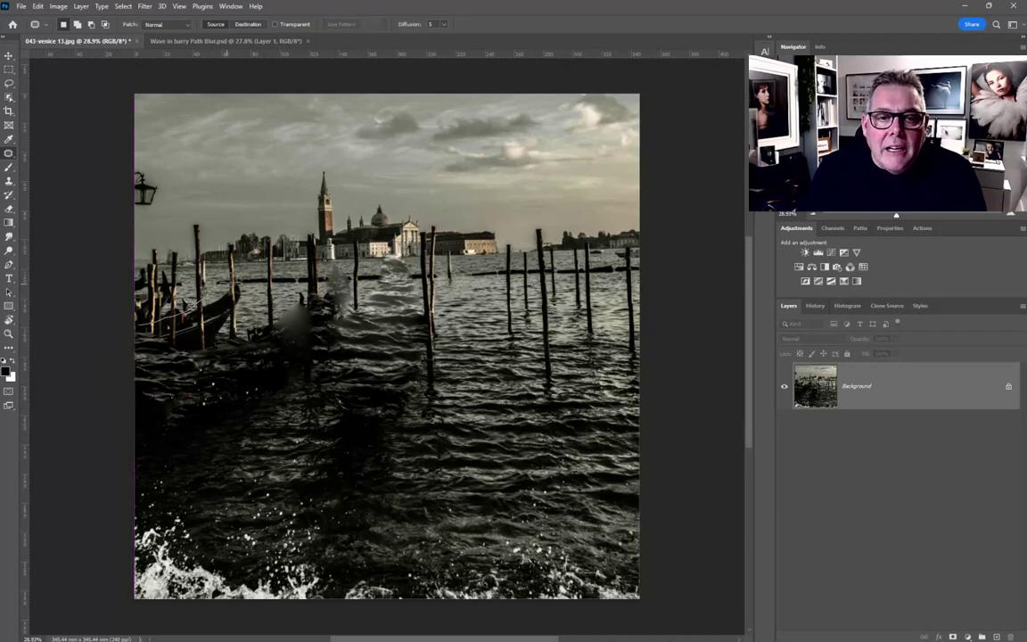
mouse_move(236, 284)
left_mouse_down()
mouse_move(178, 326)
mouse_move(129, 343)
mouse_move(214, 356)
mouse_move(233, 294)
left_mouse_up()
mouse_move(214, 334)
left_mouse_down()
mouse_move(428, 459)
mouse_move(450, 459)
left_mouse_up()
key("ctrl+d")
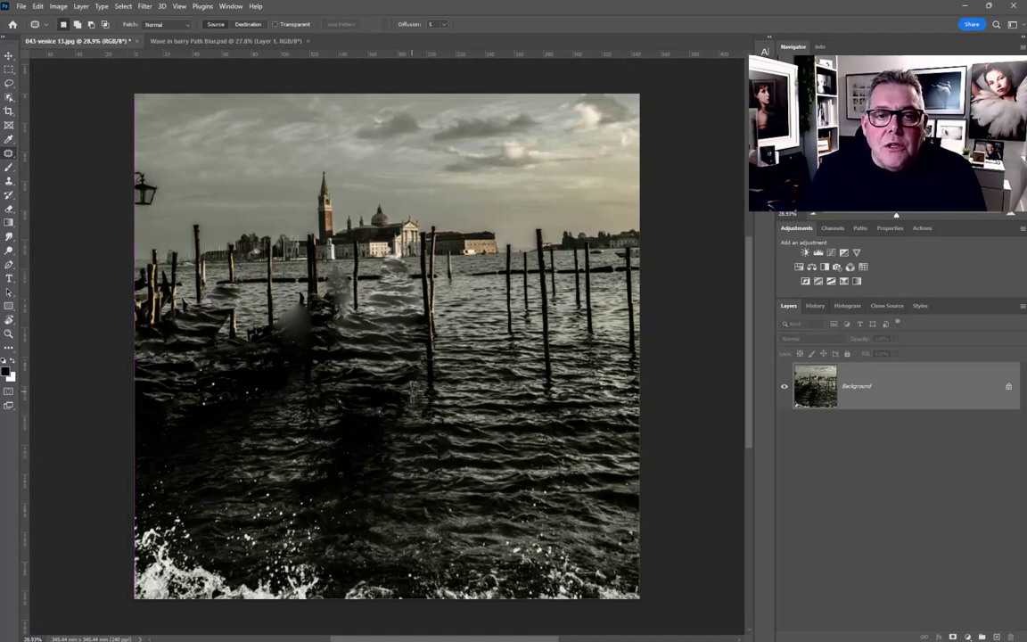
key("s")
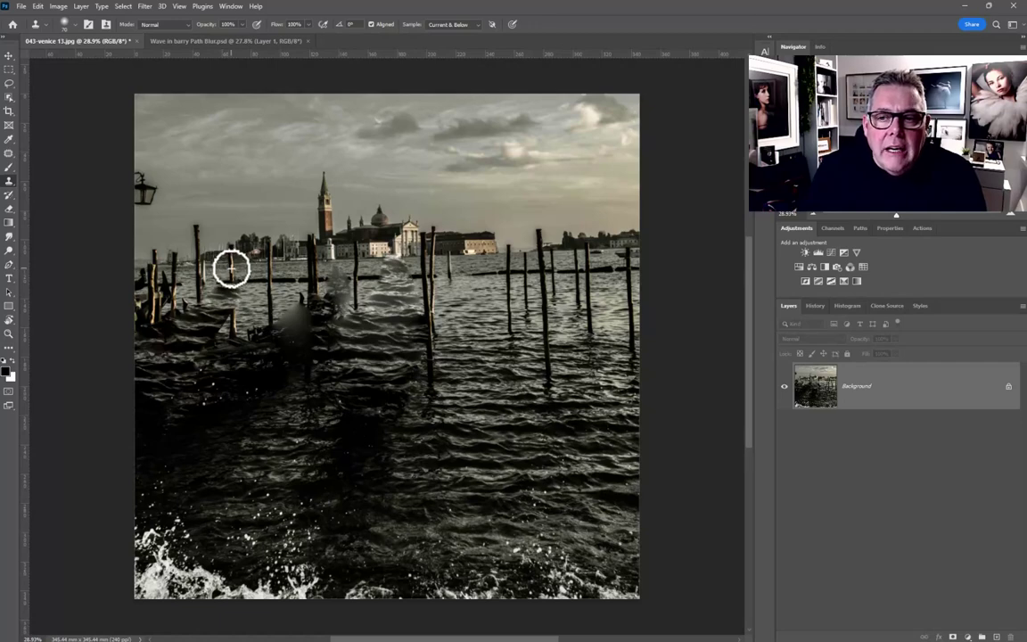
With an enlarged Clone Stamp sampled from the post tops, paint the posts down over the gondolas
right_click(9, 181)
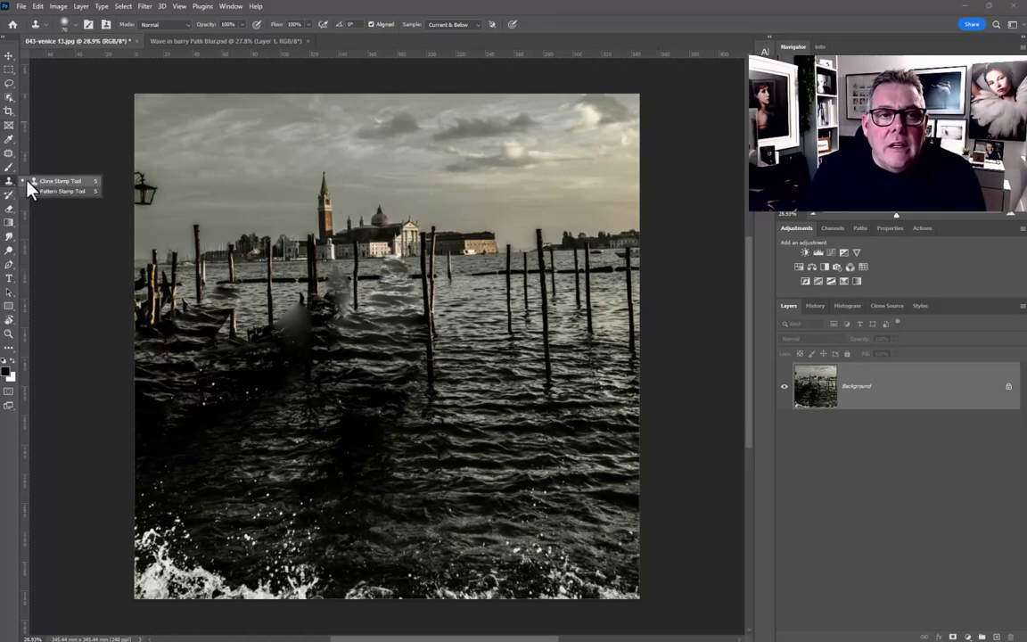
left_click(57, 184)
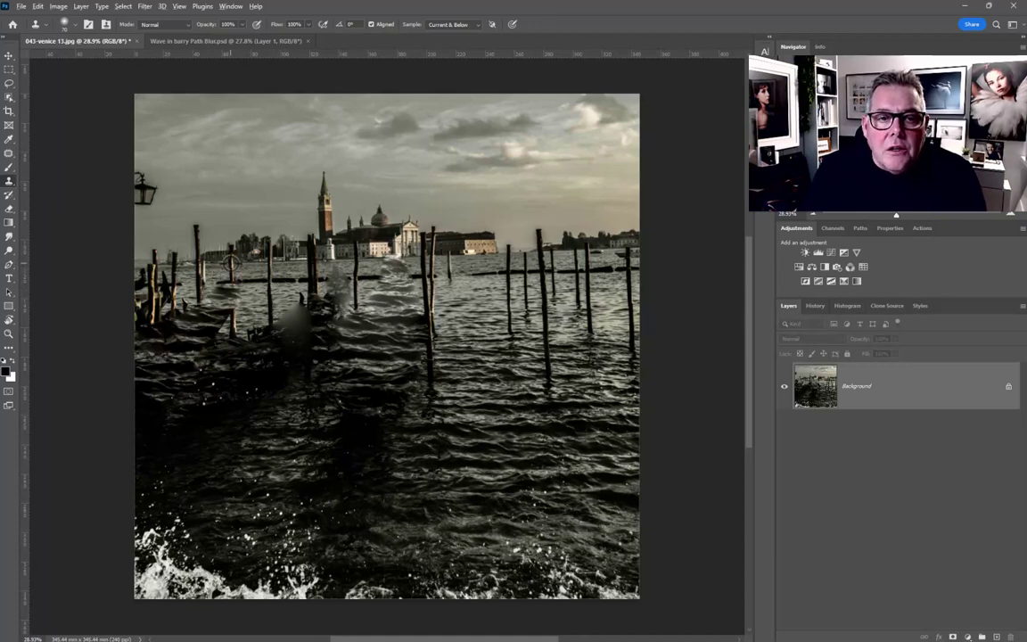
key("bracketright")
key("bracketright")
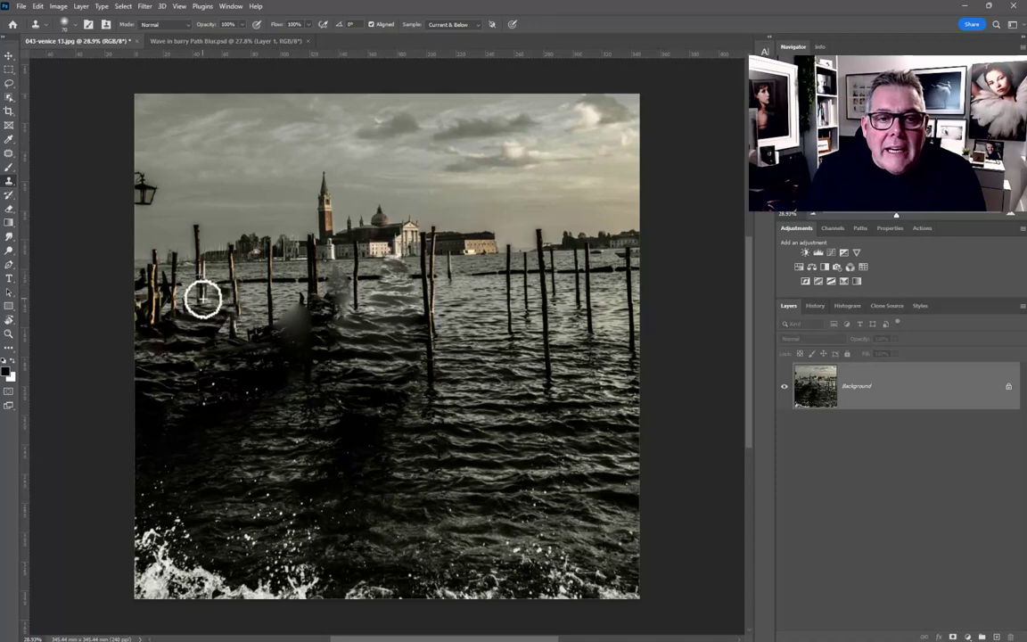
left_click(200, 271, "alt")
left_click_drag(194, 352, 204, 365)
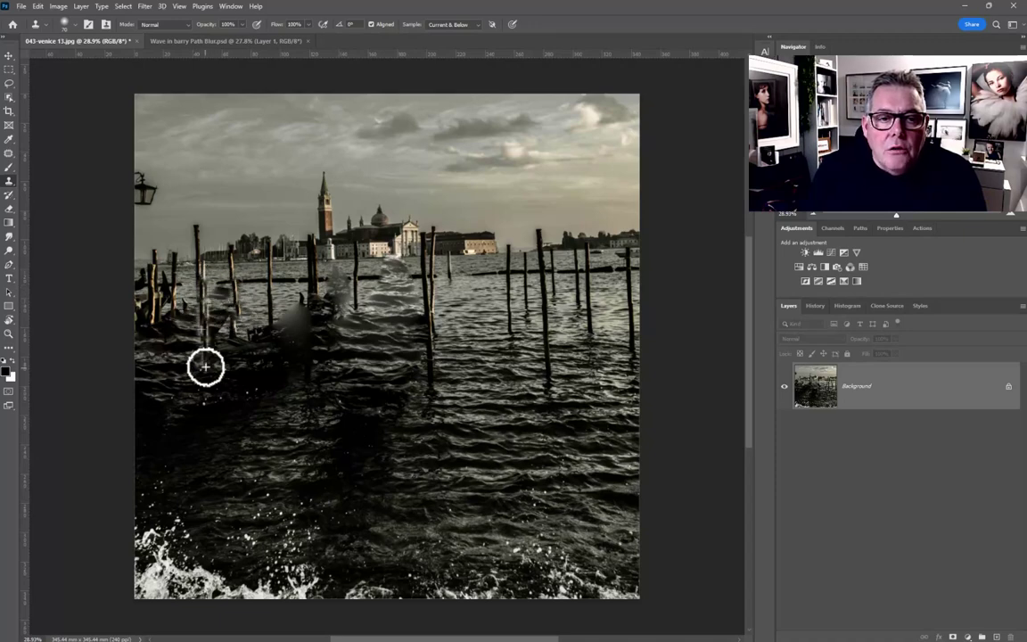
mouse_move(155, 331)
left_mouse_down()
mouse_move(151, 362)
mouse_move(158, 309)
mouse_move(178, 326)
mouse_move(183, 310)
left_mouse_up()
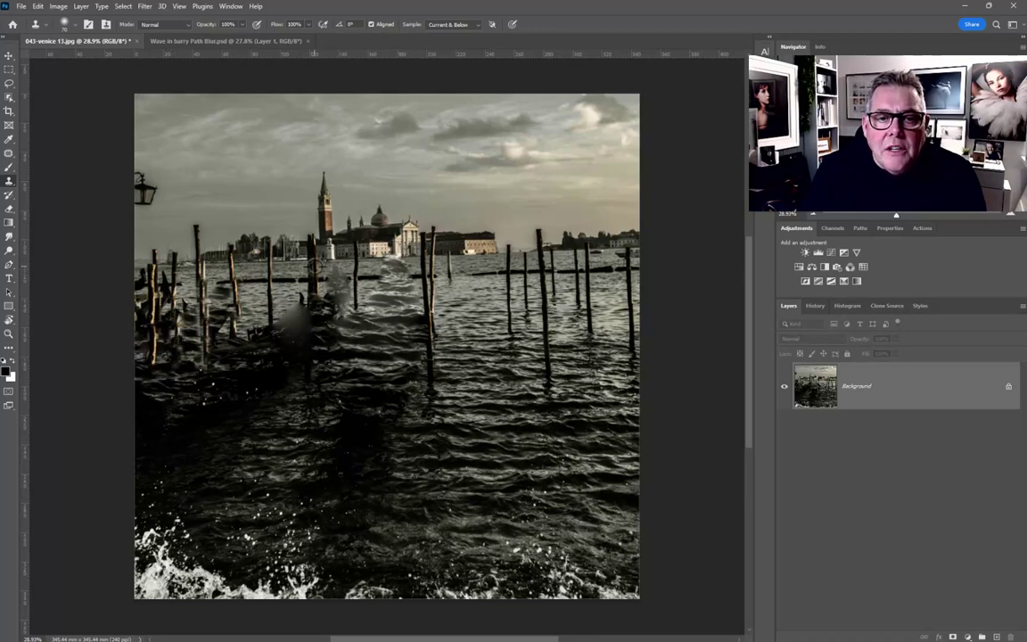
mouse_move(314, 346)
left_mouse_down()
mouse_move(305, 430)
mouse_move(316, 308)
mouse_move(314, 388)
mouse_move(289, 388)
left_mouse_up()
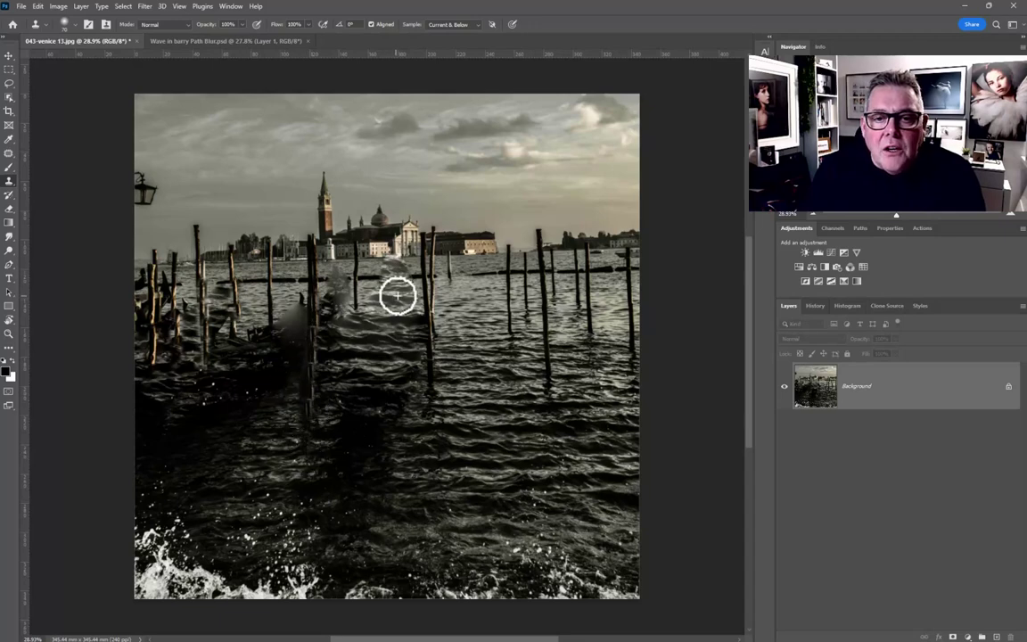
mouse_move(398, 297)
left_mouse_down()
mouse_move(385, 273)
mouse_move(420, 348)
mouse_move(431, 465)
left_mouse_up()
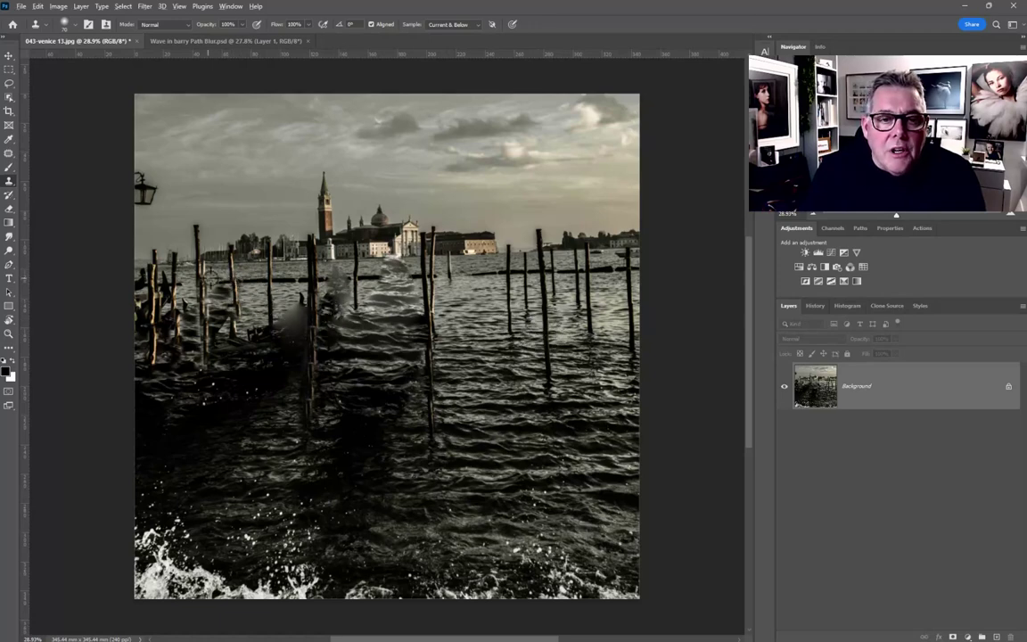
mouse_move(362, 332)
left_mouse_down()
mouse_move(314, 256)
mouse_move(316, 350)
mouse_move(315, 331)
mouse_move(259, 286)
mouse_move(300, 291)
mouse_move(276, 267)
mouse_move(292, 272)
left_mouse_up()
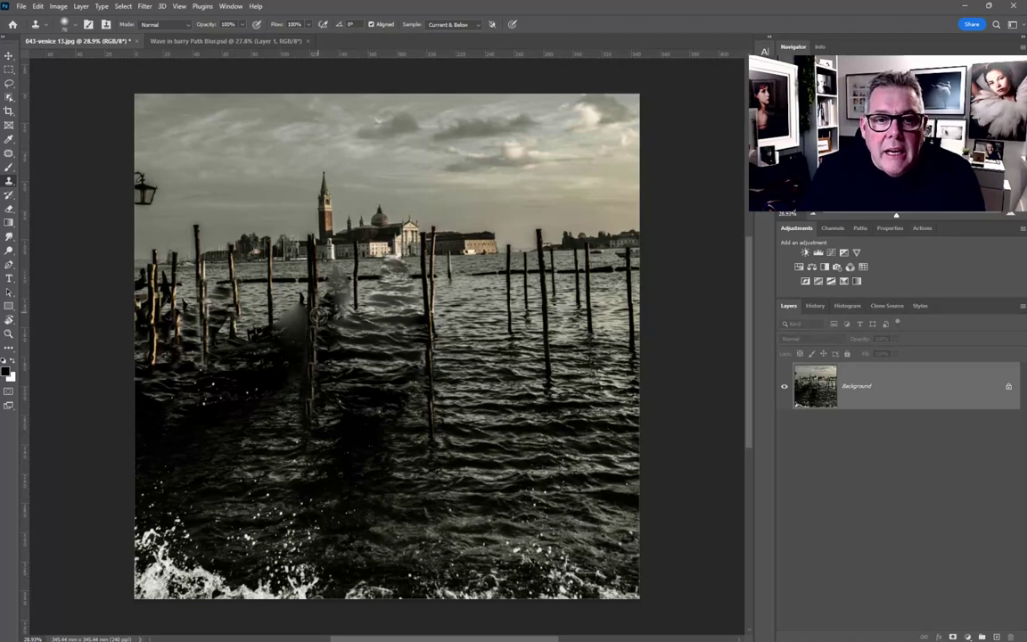
Finish cloning the gondola area, then paste the whole retouched image over the reverted original as Layer 1
left_click_drag(287, 284, 277, 309)
left_click_drag(276, 309, 283, 283)
scroll(412, 413, "down", 1)
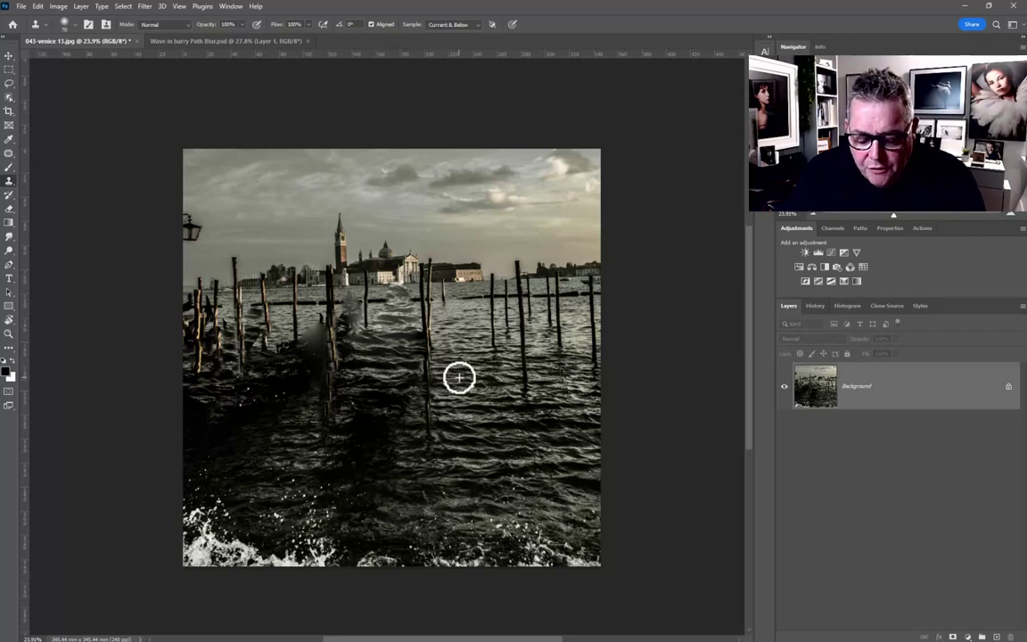
key("ctrl+a")
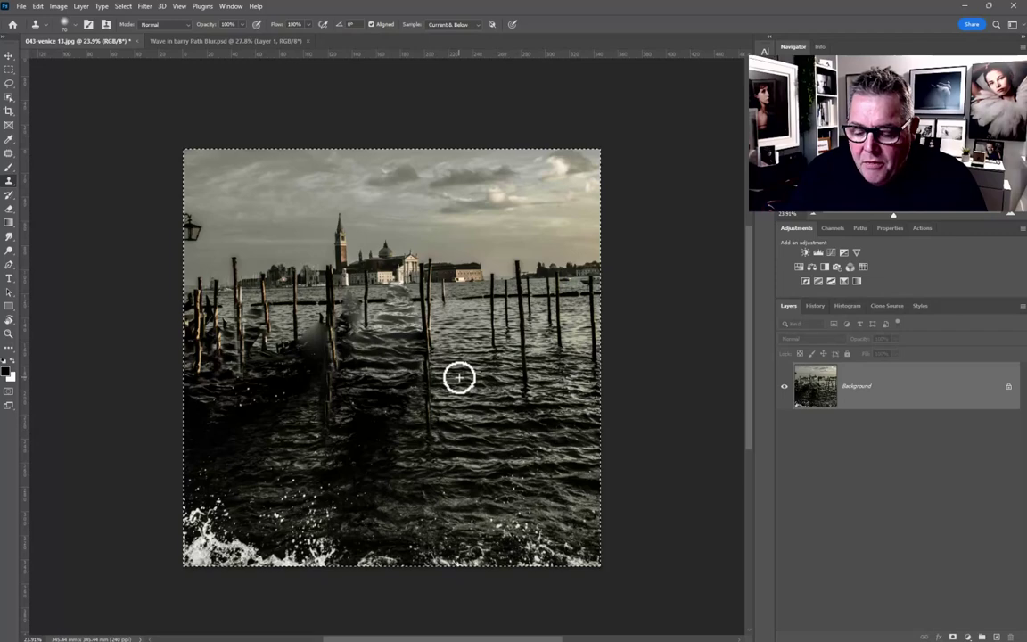
key("F12")
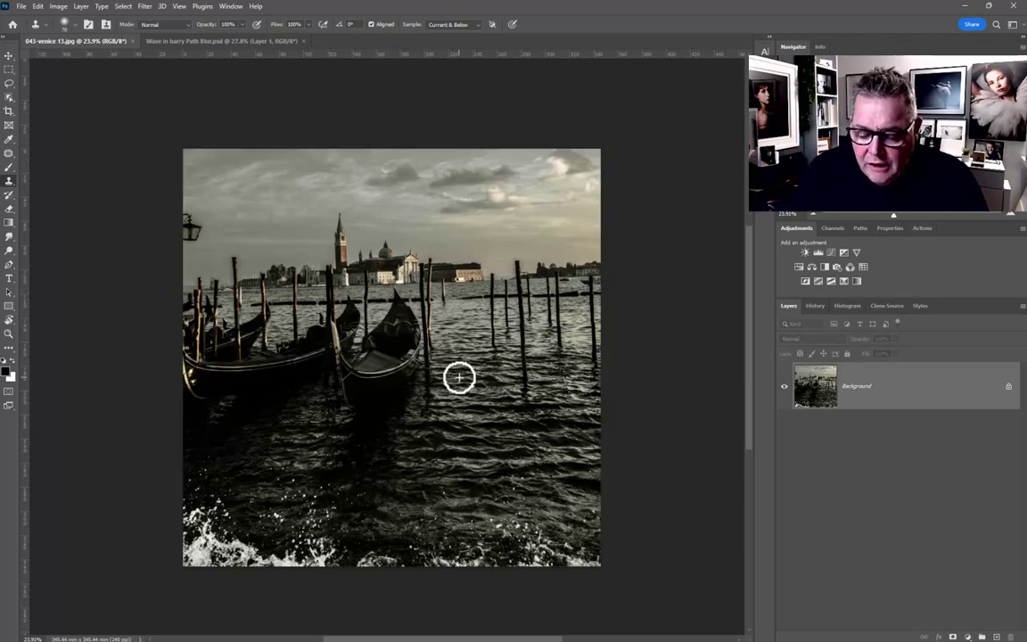
key("ctrl+v")
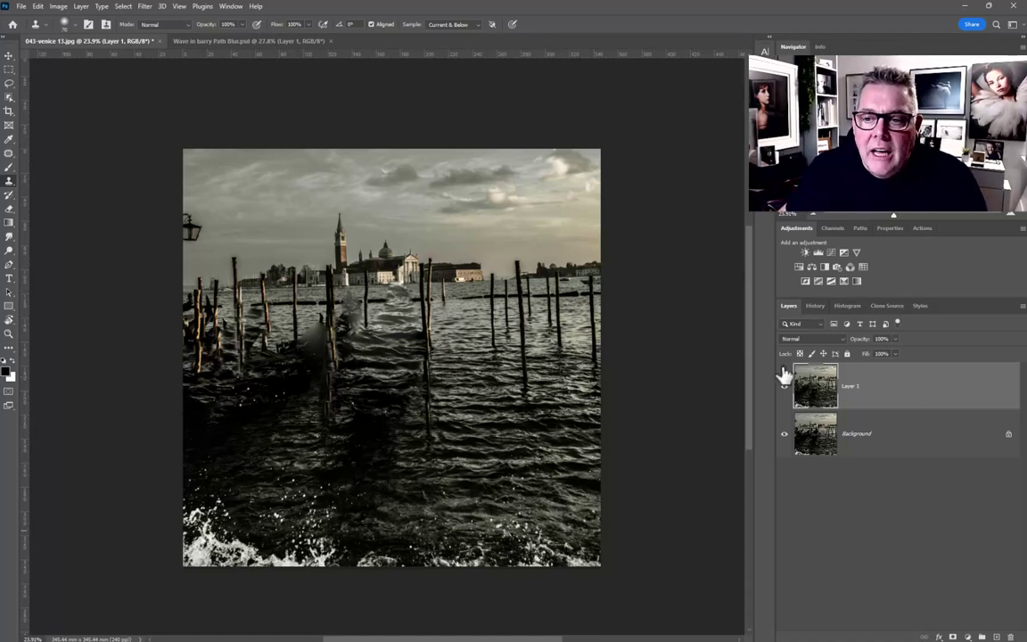
Convert Layer 1 to a smart object and open Blur Gallery > Path Blur
right_click(906, 397)
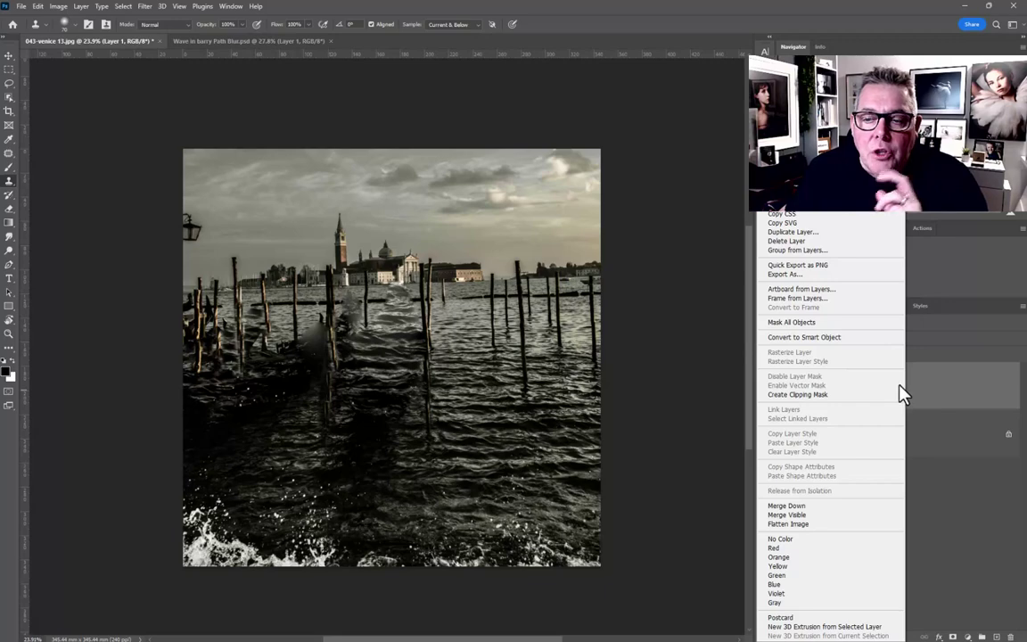
left_click(867, 342)
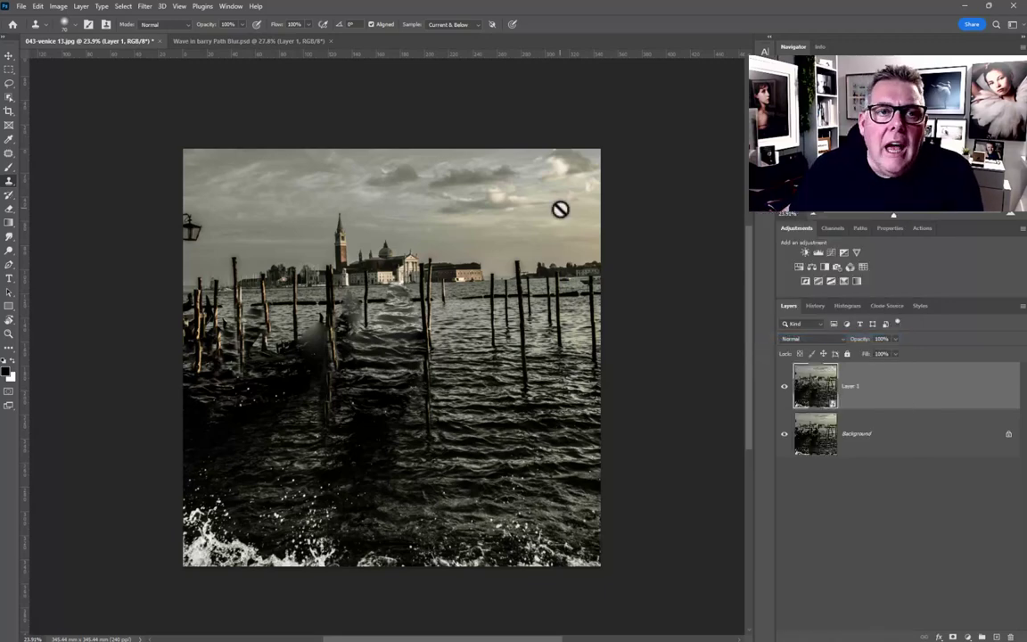
left_click(144, 7)
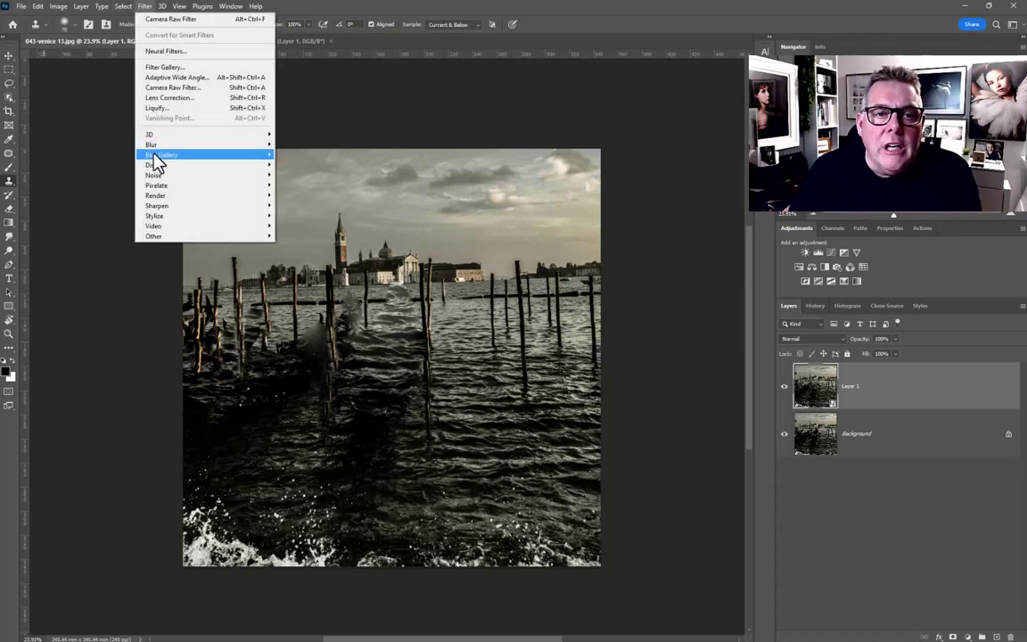
mouse_move(169, 157)
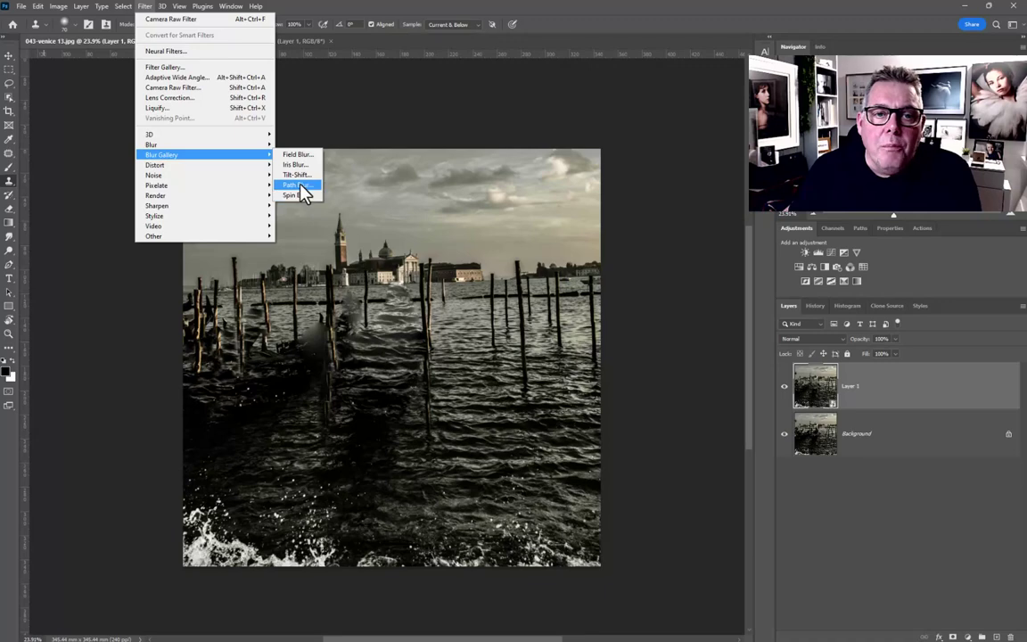
left_click(300, 187)
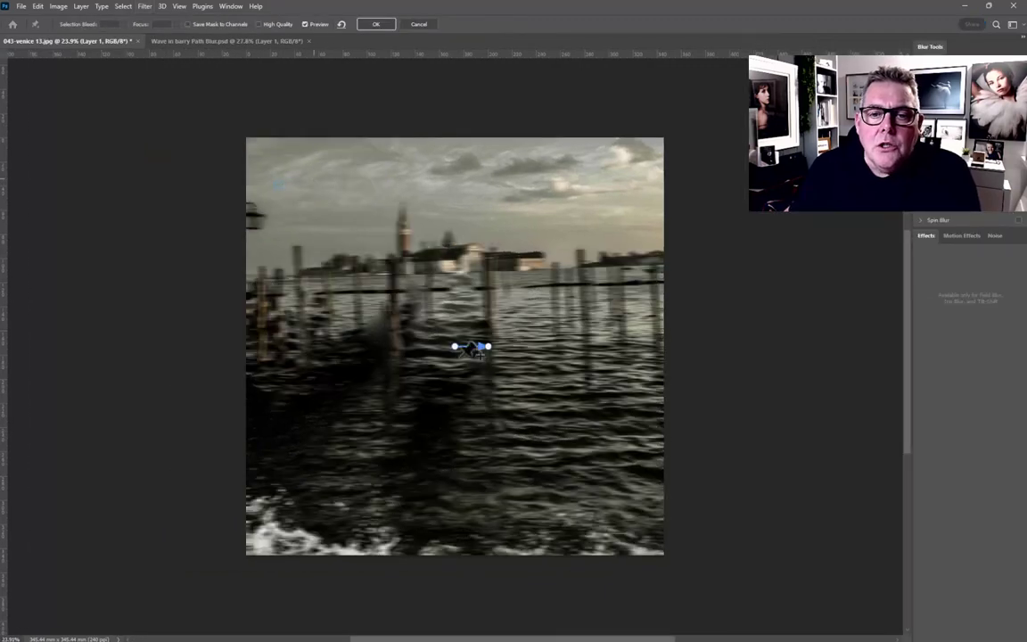
Replace the default blur path with vertical paths from water into sky and through the right posts
left_click_drag(484, 346, 485, 282)
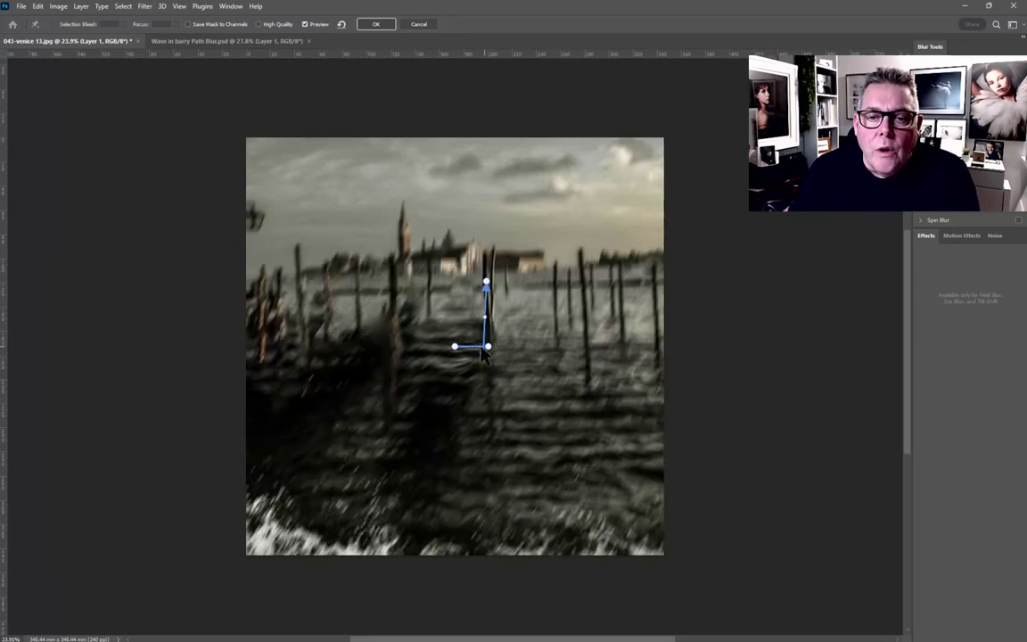
left_click_drag(455, 348, 496, 437)
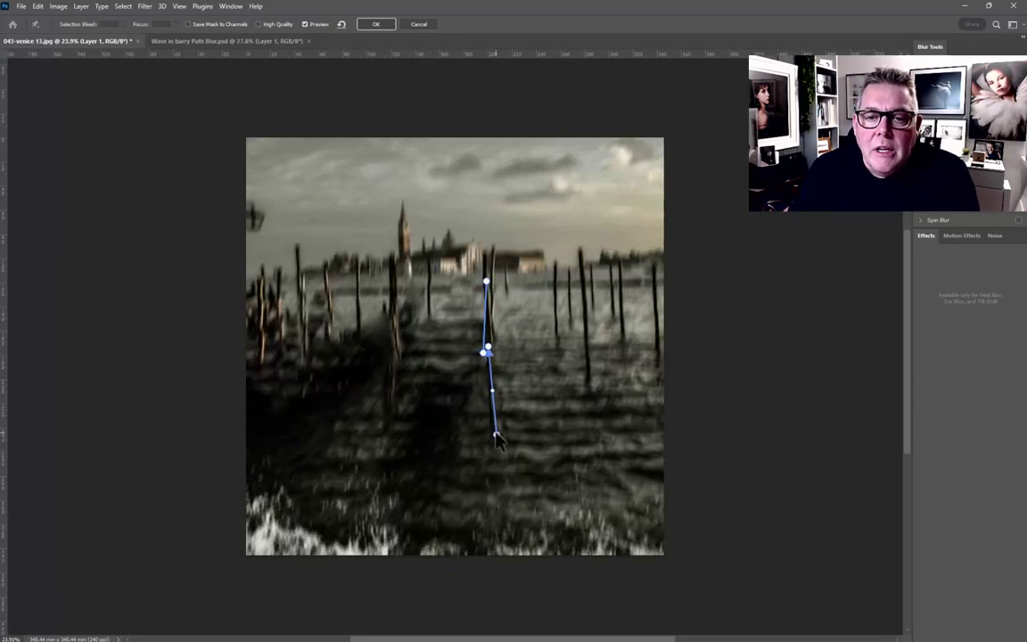
left_click_drag(490, 287, 456, 252)
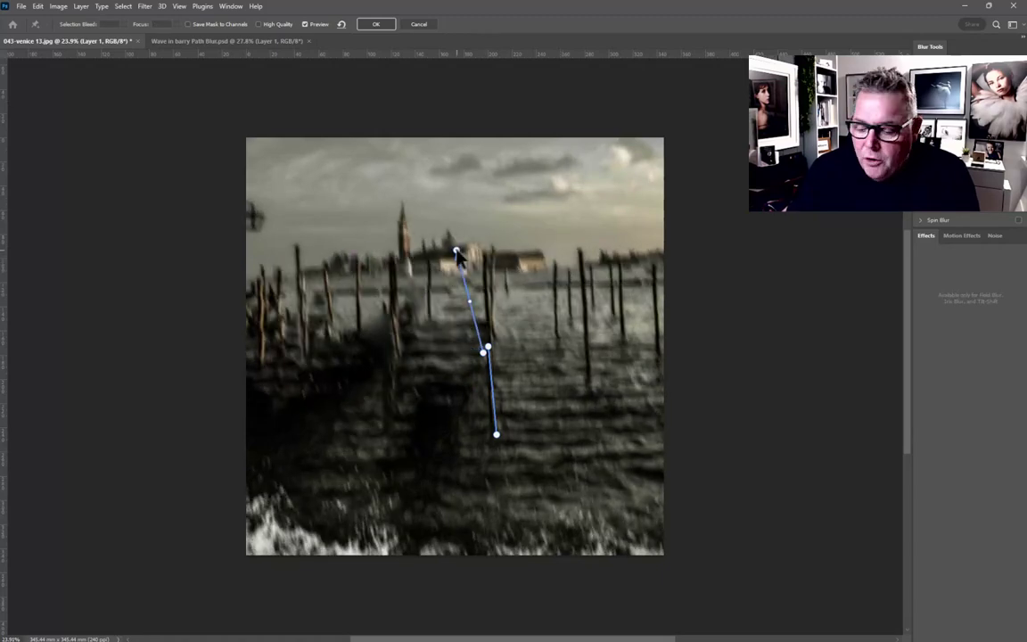
key("Delete")
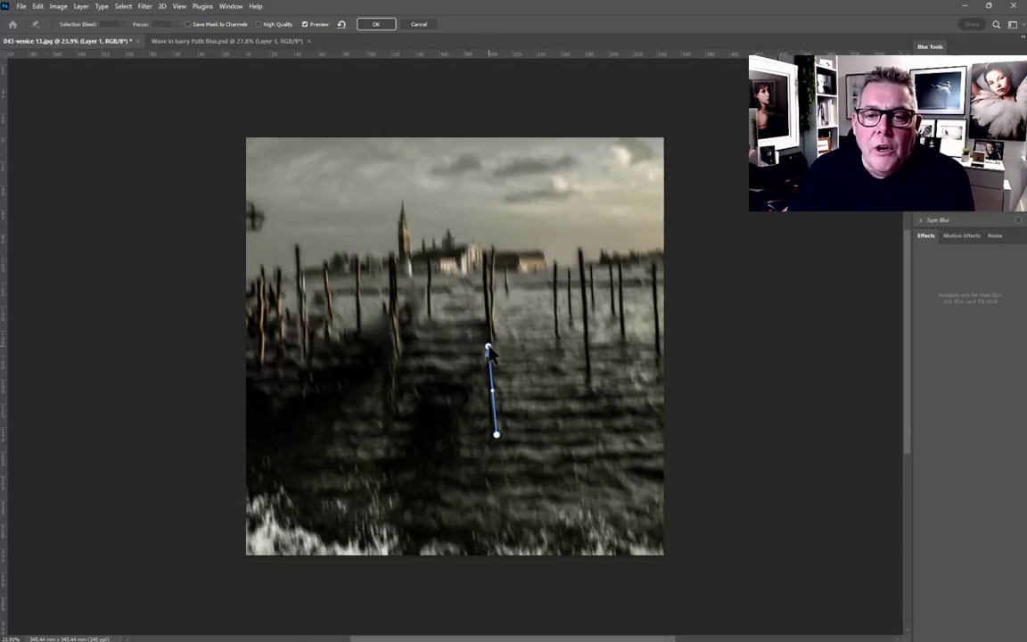
key("Delete")
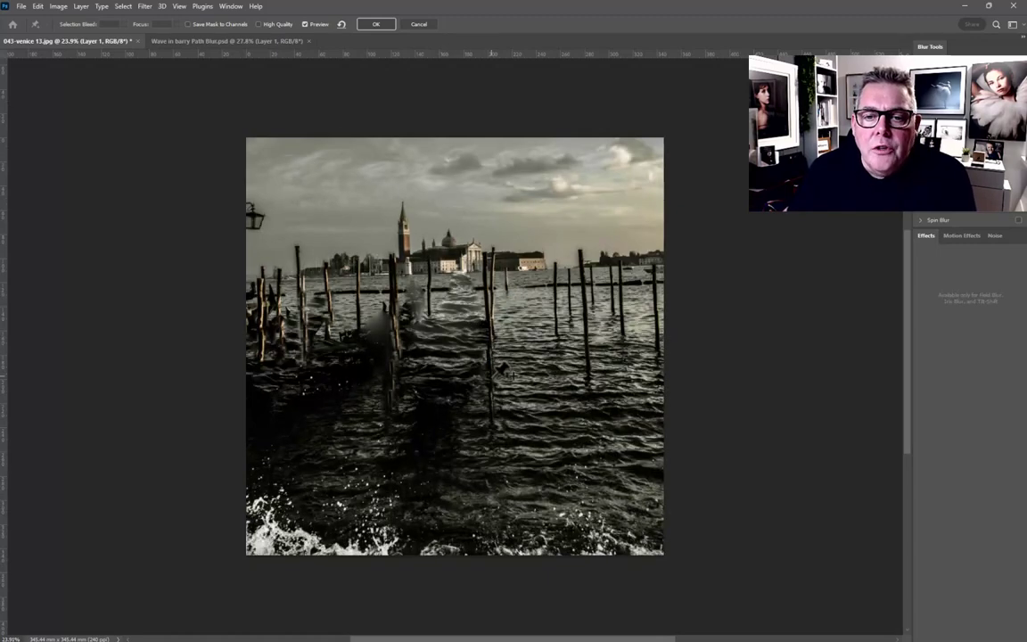
left_click_drag(500, 369, 499, 172)
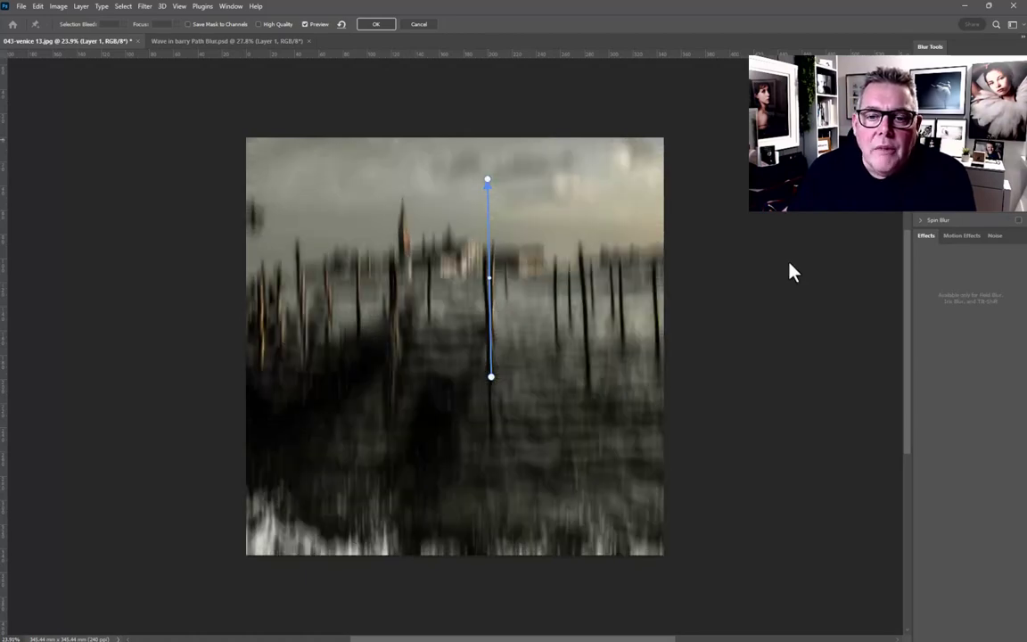
mouse_move(597, 425)
left_mouse_down()
mouse_move(614, 287)
mouse_move(604, 296)
left_mouse_up()
Add curved blur paths at the lower left and lower right of the photo
left_click_drag(352, 462, 289, 361)
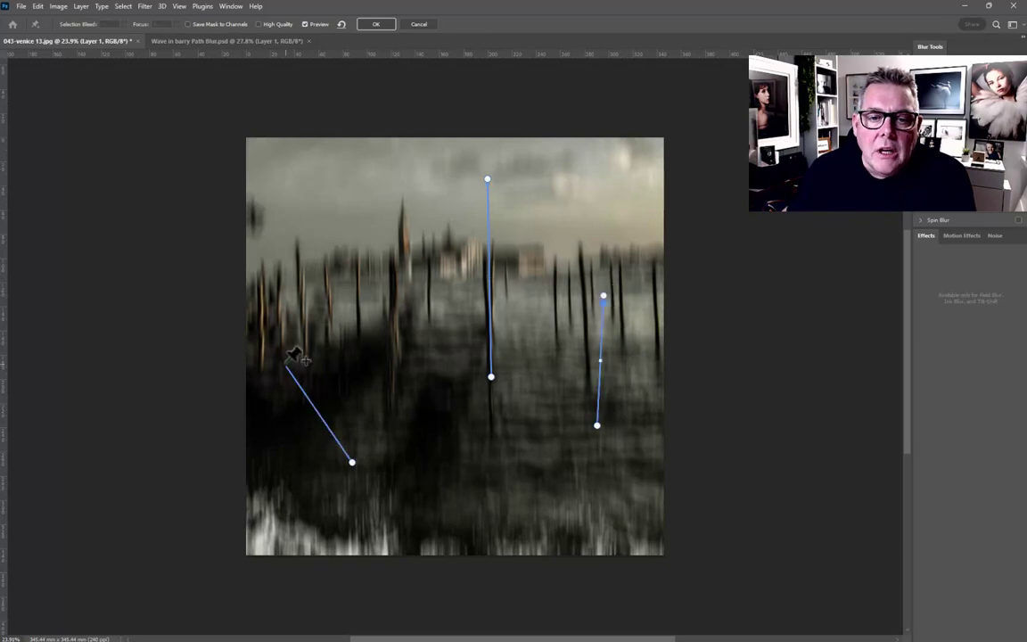
left_click(287, 363)
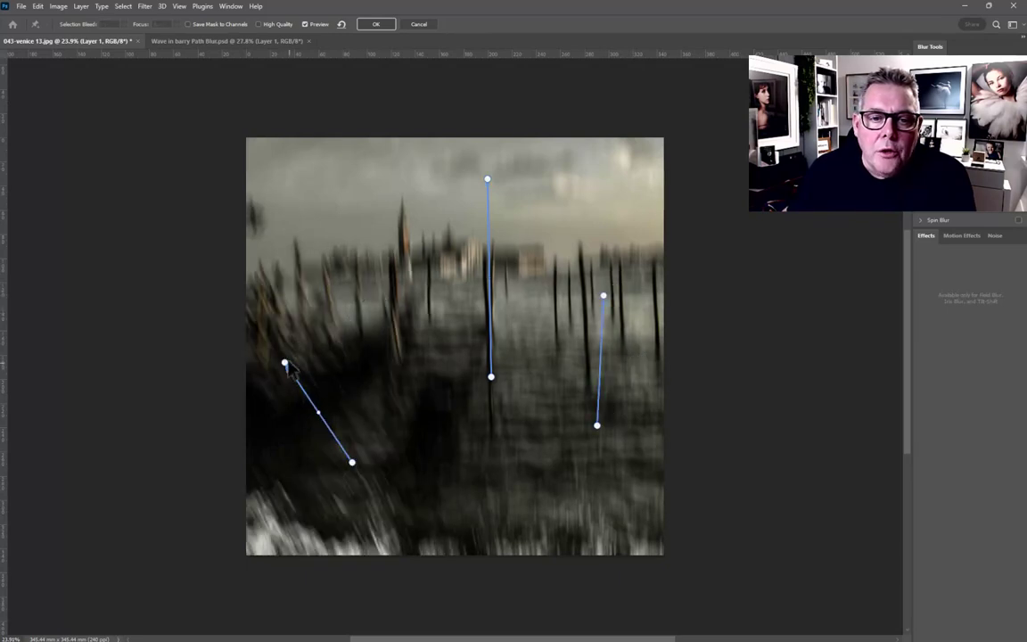
left_click_drag(285, 364, 303, 300)
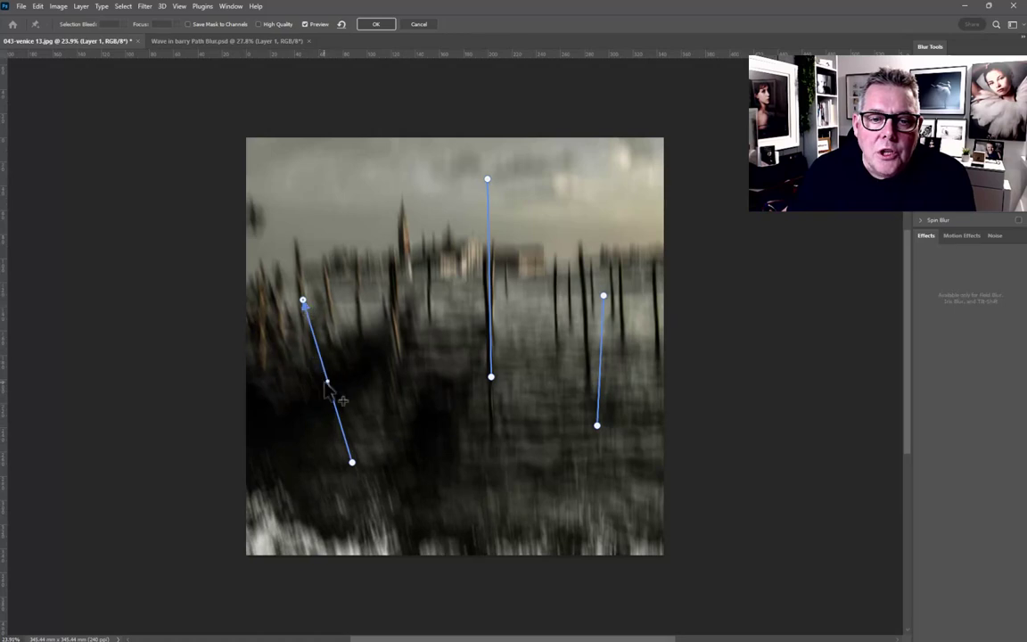
left_click_drag(327, 382, 307, 387)
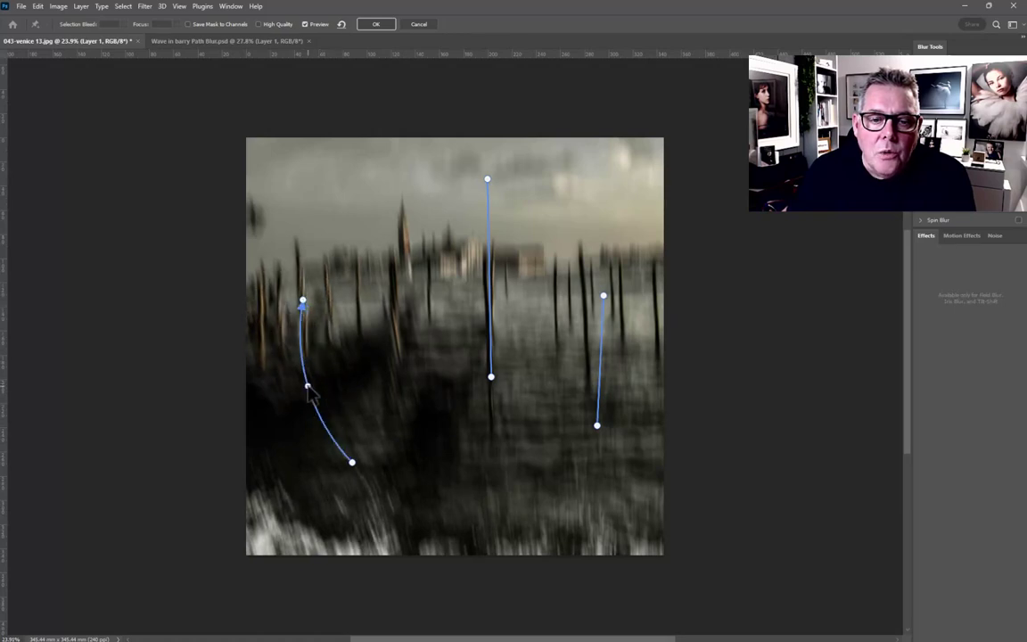
left_click(586, 515)
left_click(637, 364)
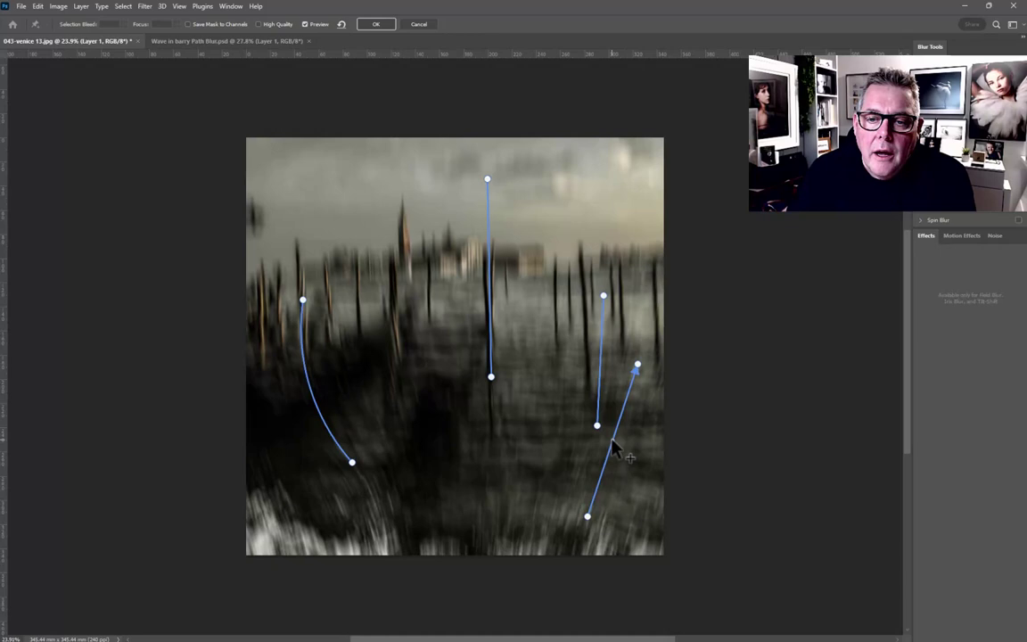
left_click_drag(612, 446, 631, 440)
left_click_drag(587, 516, 582, 550)
Add a bottom horizontal path and an upward path beside the spire, and raise Speed to about 178%
left_click(516, 539)
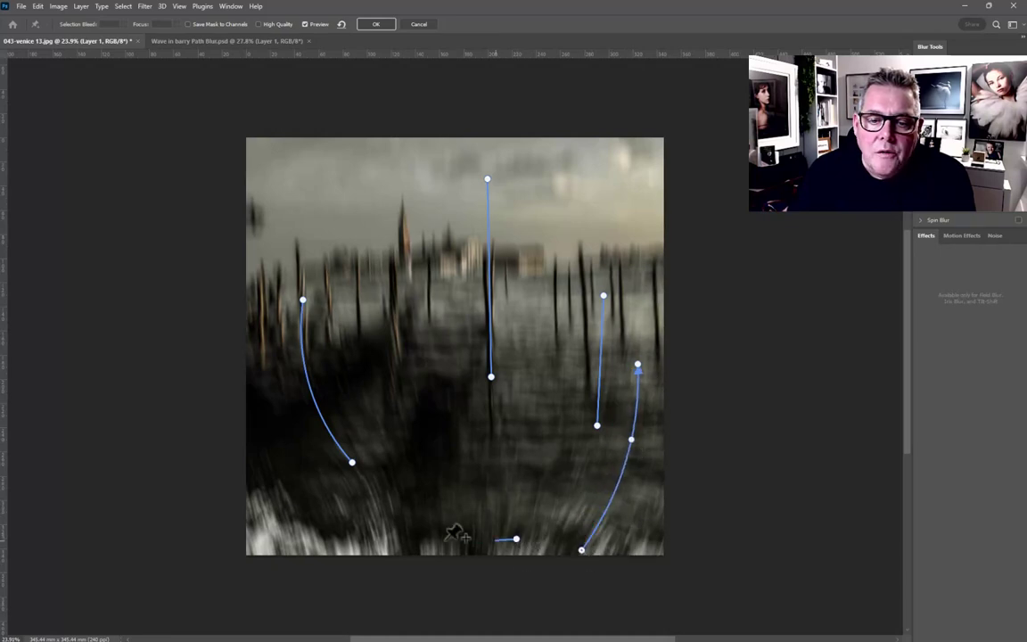
left_click(327, 540)
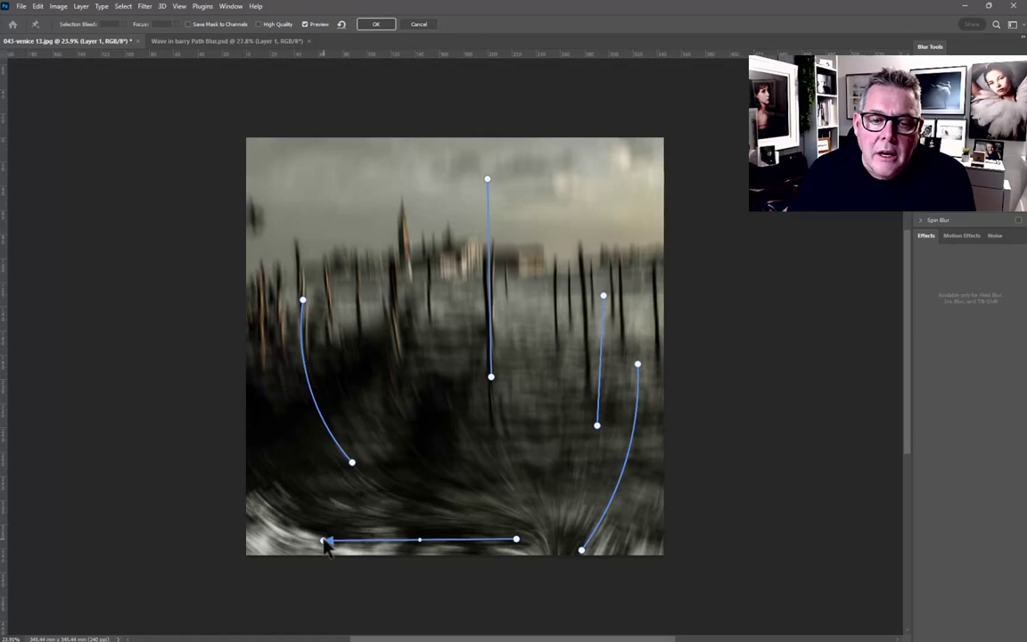
left_click_drag(324, 541, 374, 538)
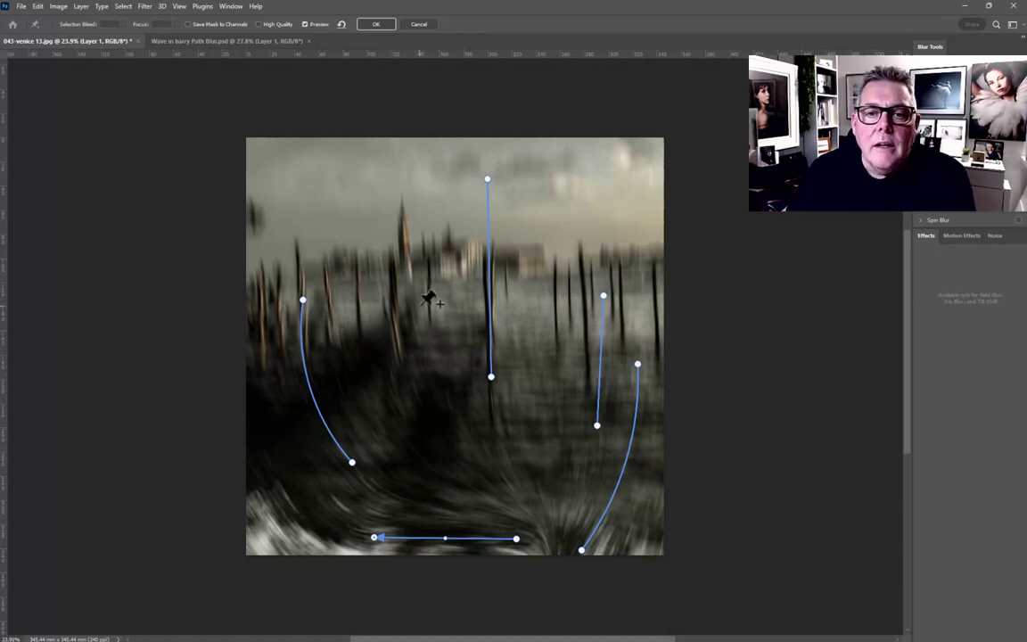
left_click_drag(413, 327, 413, 164)
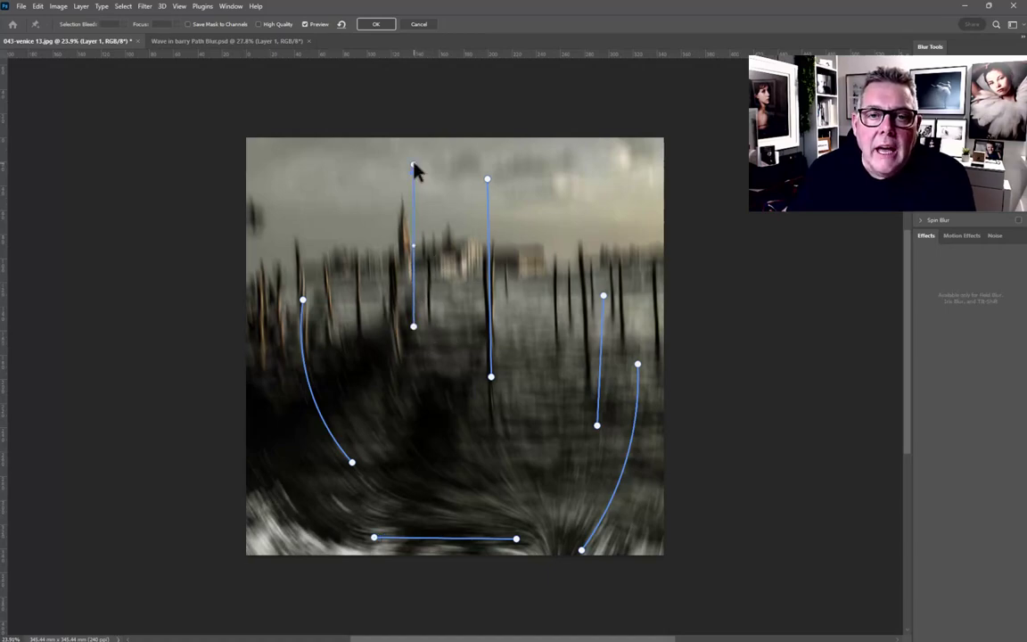
left_click_drag(952, 141, 957, 141)
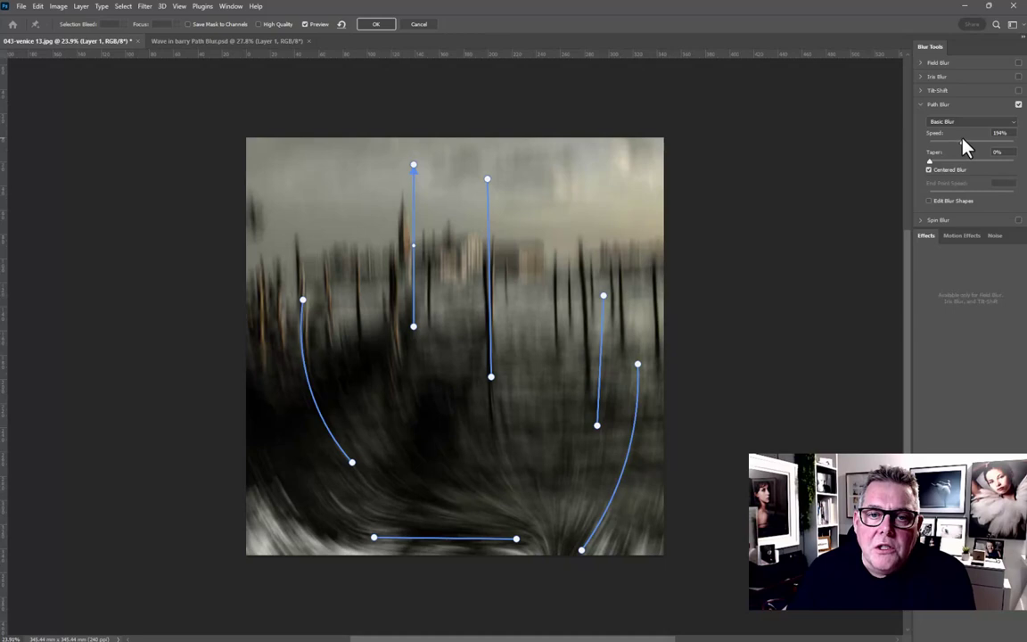
Set Speed to 194%, delete the bottom horizontal path, and straighten or curve the remaining paths
left_click(963, 139)
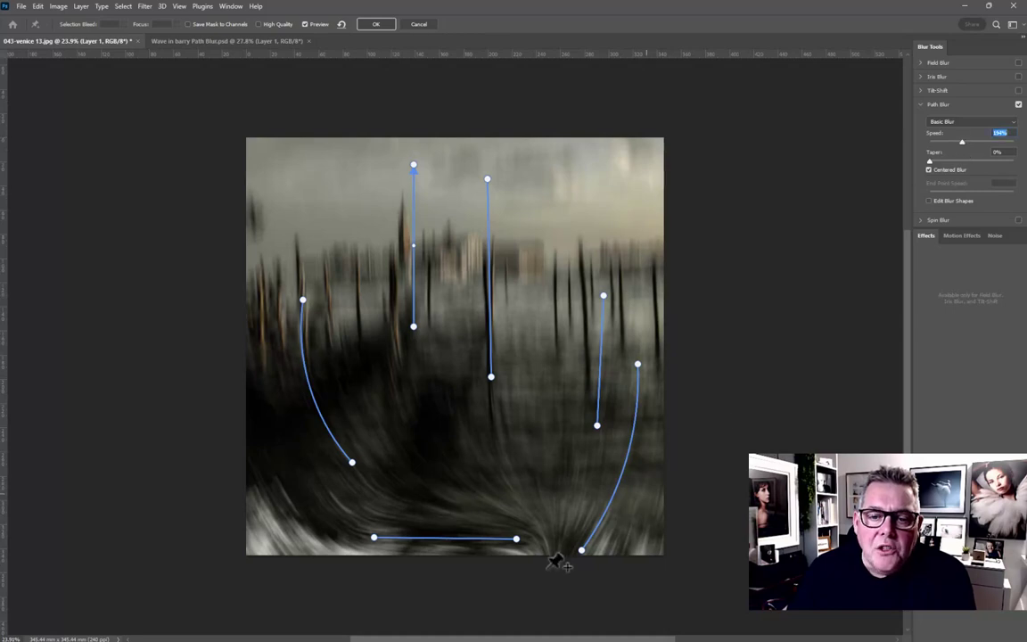
left_click_drag(581, 550, 623, 539)
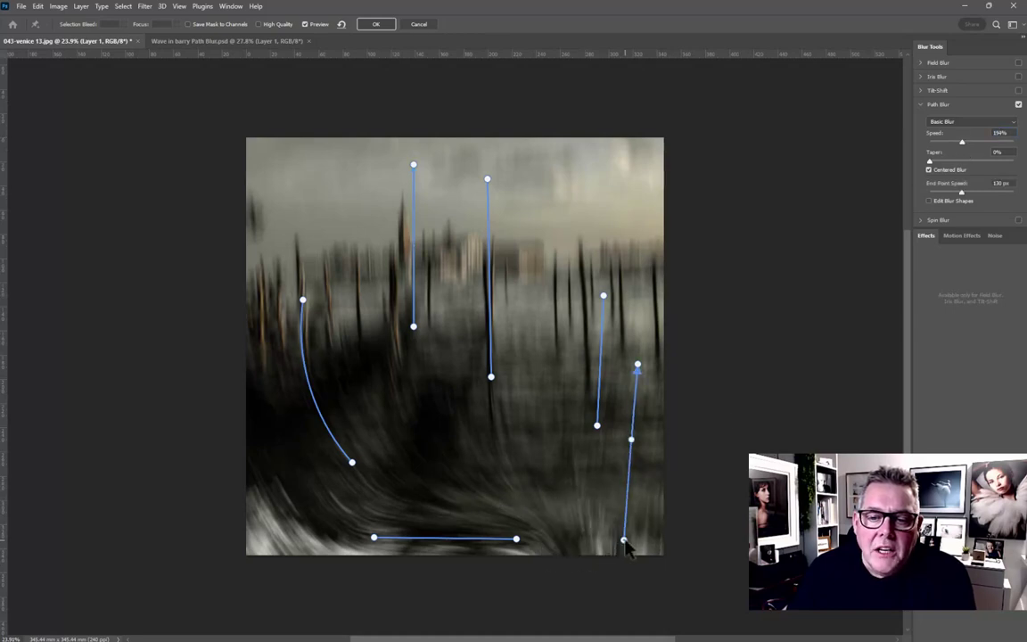
left_click_drag(516, 539, 375, 584)
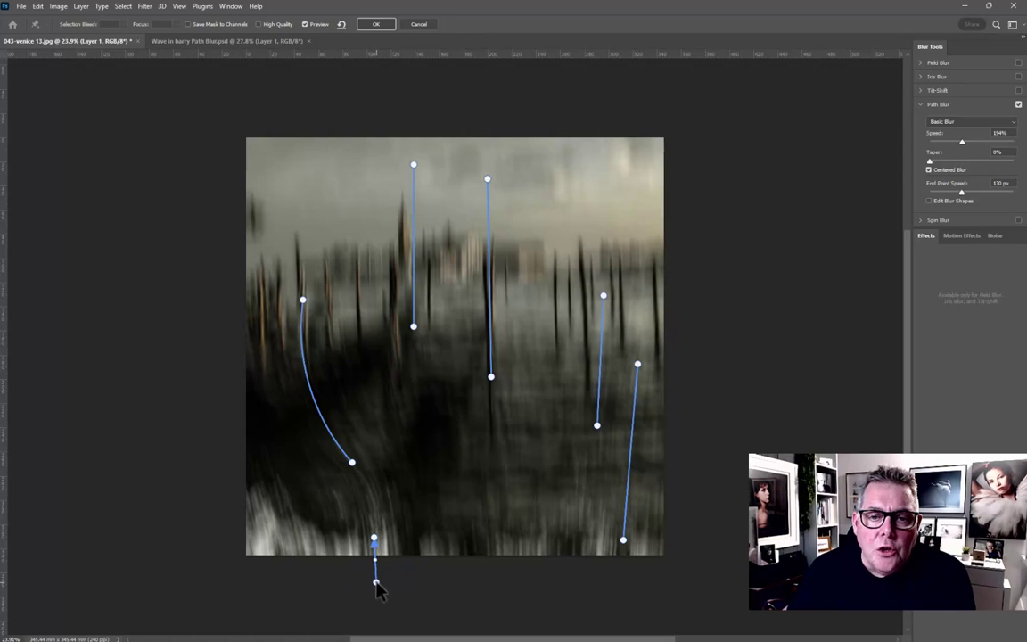
key("Delete")
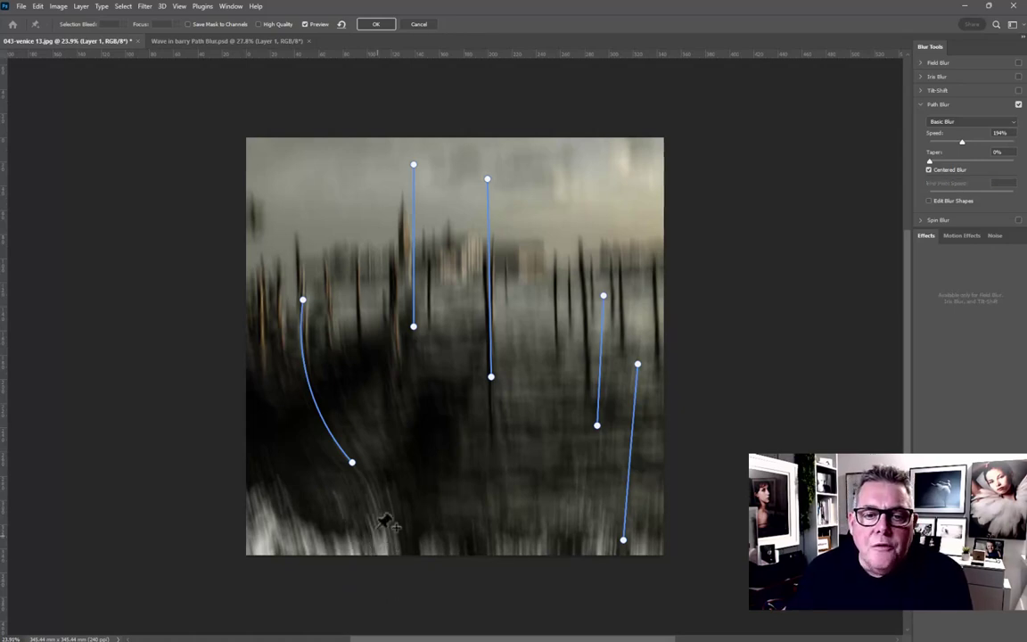
left_click_drag(352, 463, 336, 490)
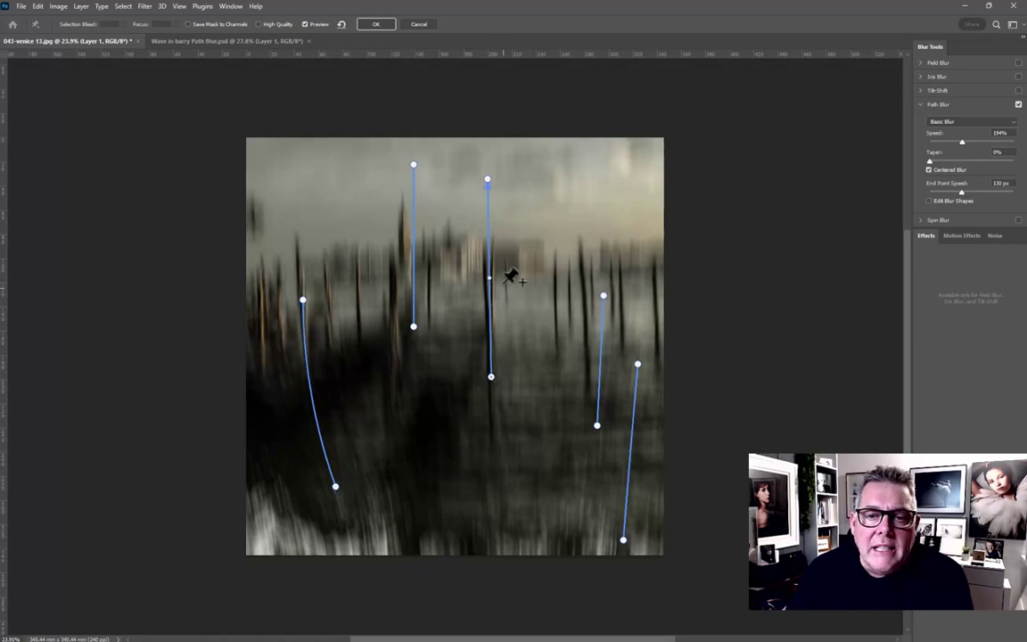
left_click_drag(489, 277, 498, 279)
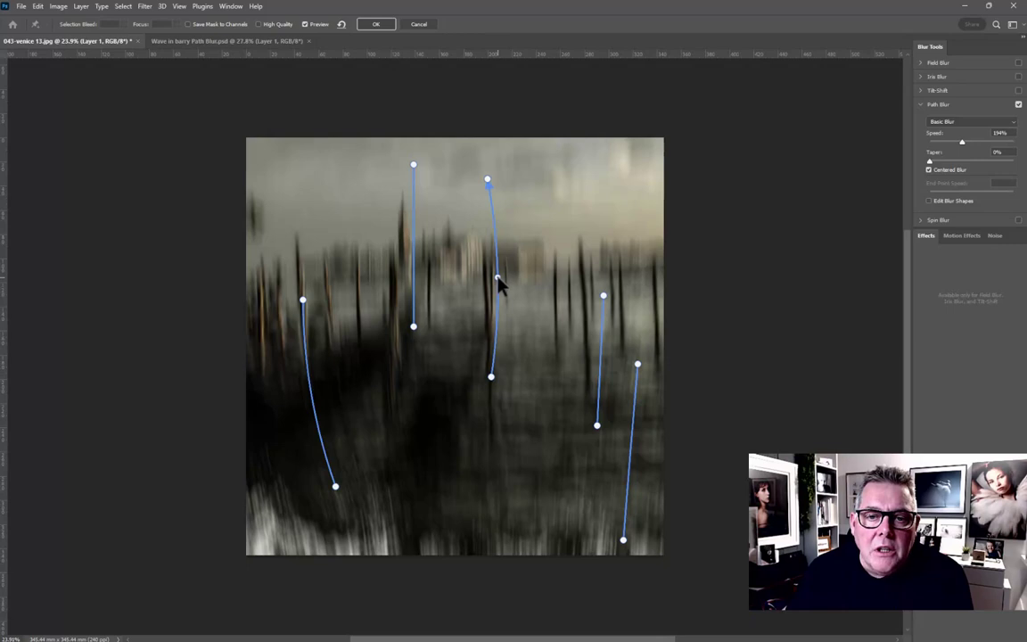
left_click_drag(604, 296, 600, 258)
left_click_drag(599, 347, 592, 338)
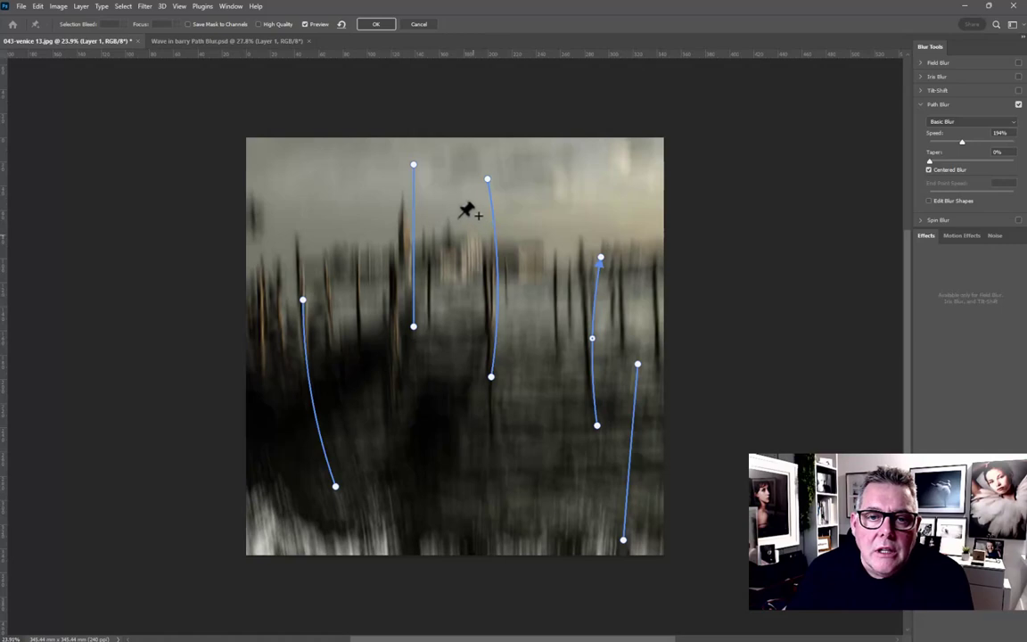
Add a short curved blur path beside the spire and commit the Path Blur
left_click(398, 229)
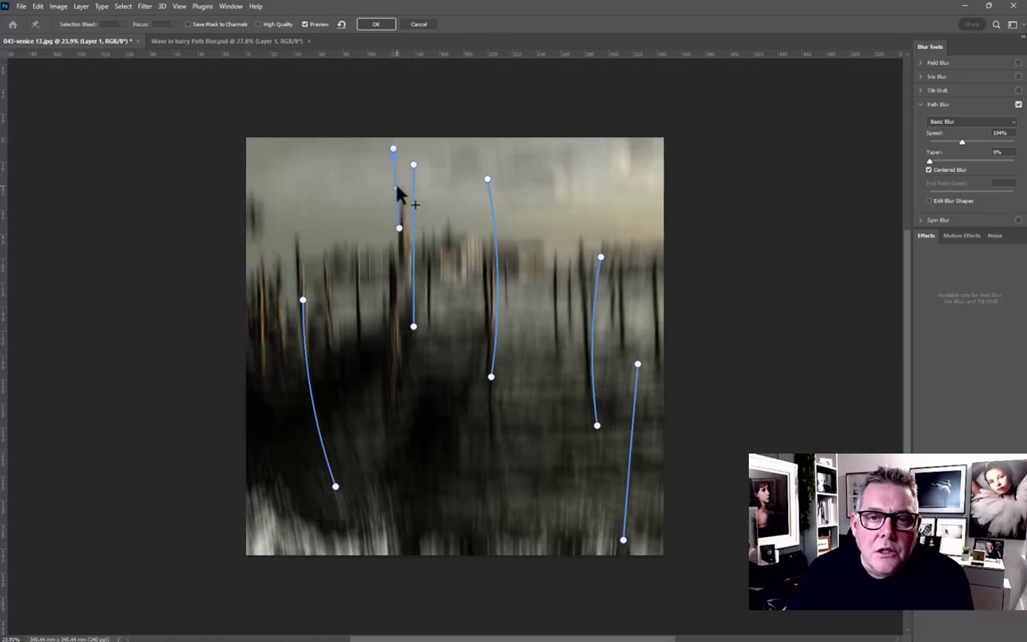
left_click_drag(396, 189, 387, 186)
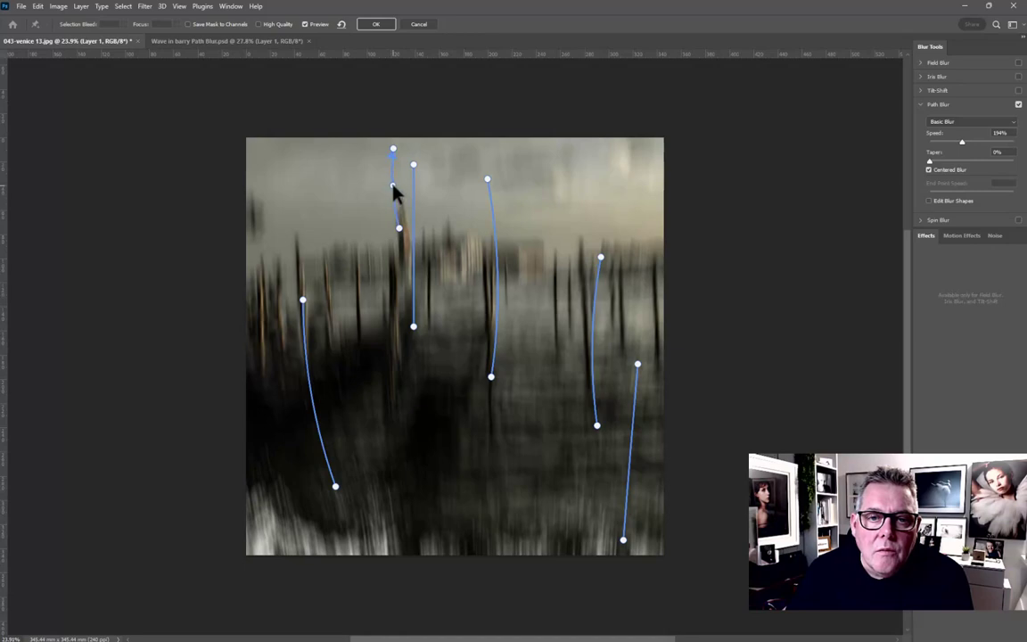
left_click(399, 230)
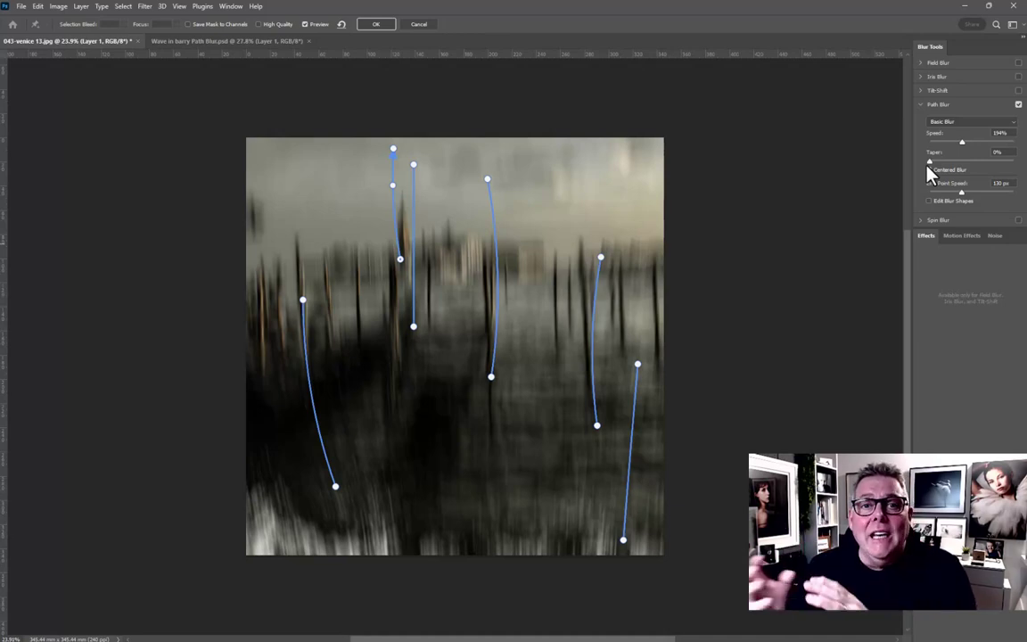
left_click(375, 27)
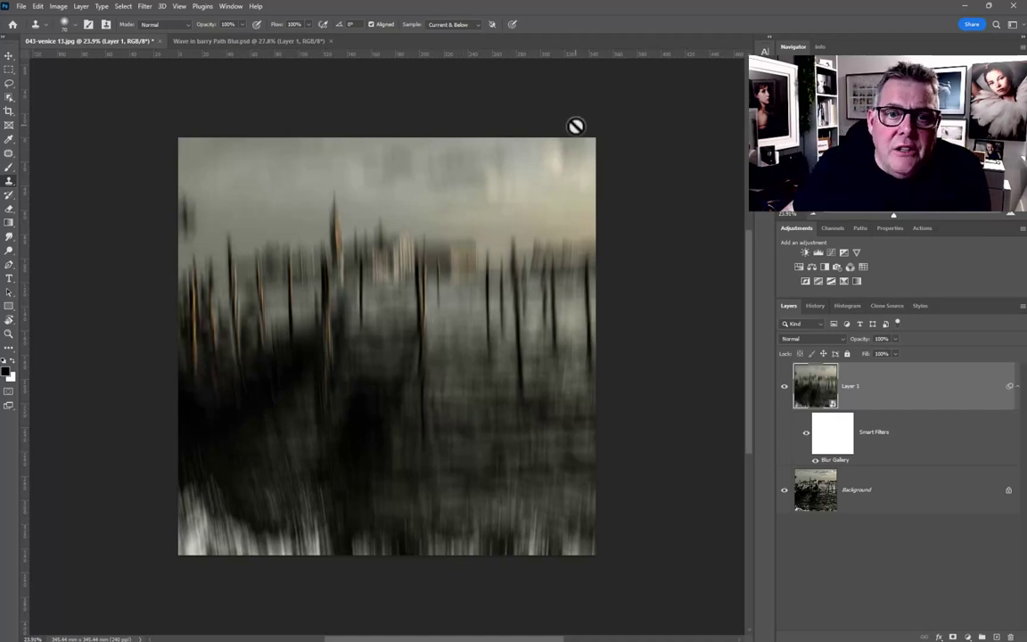
Open the Camera Raw Filter and set Effects Vignetting to about -49
left_click(145, 7)
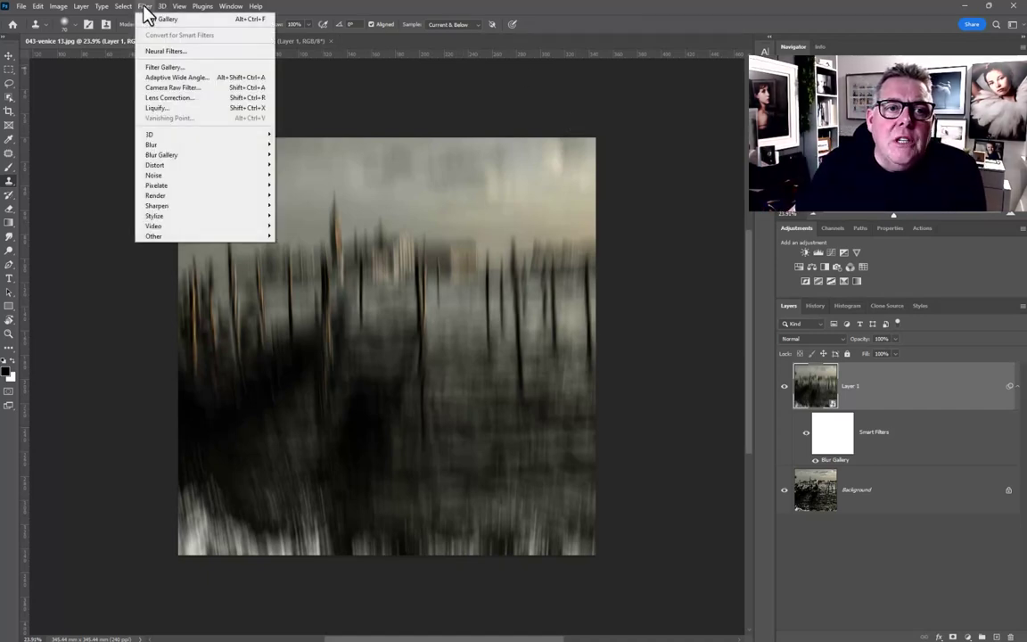
left_click(165, 98)
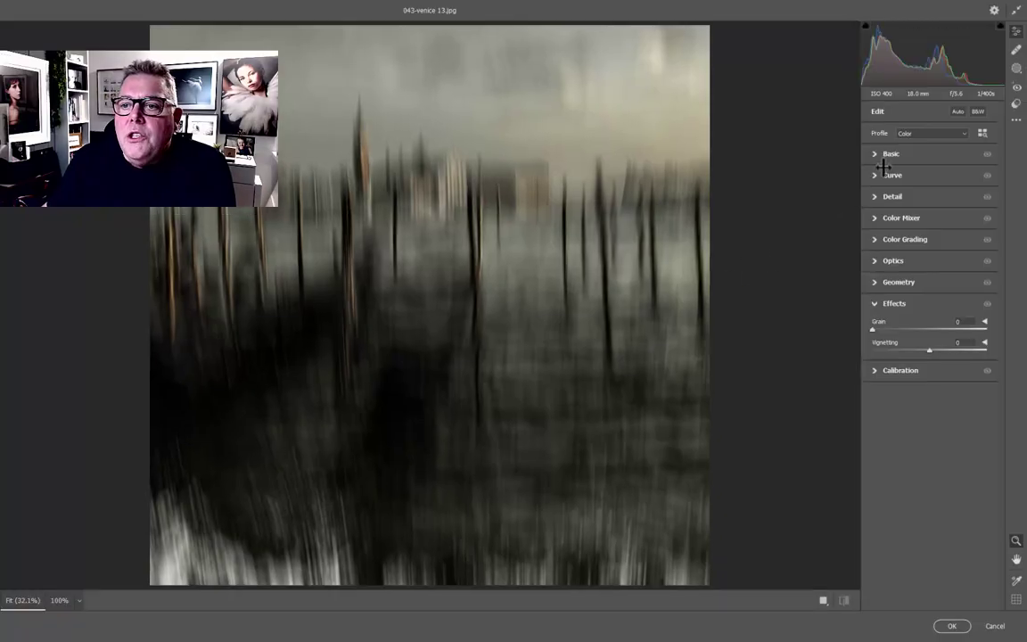
left_click(877, 155)
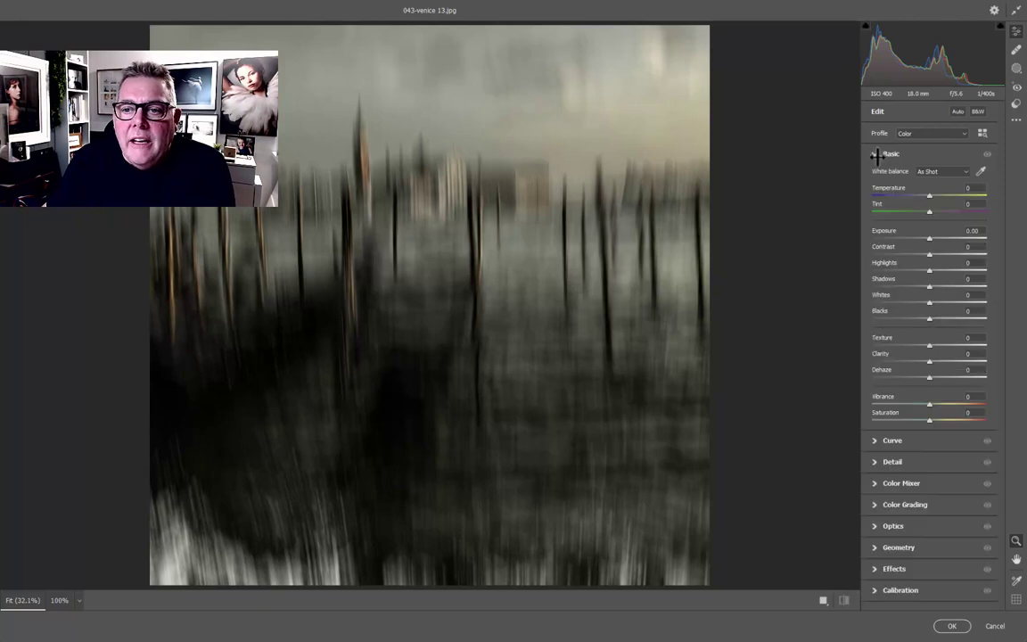
left_click(883, 547)
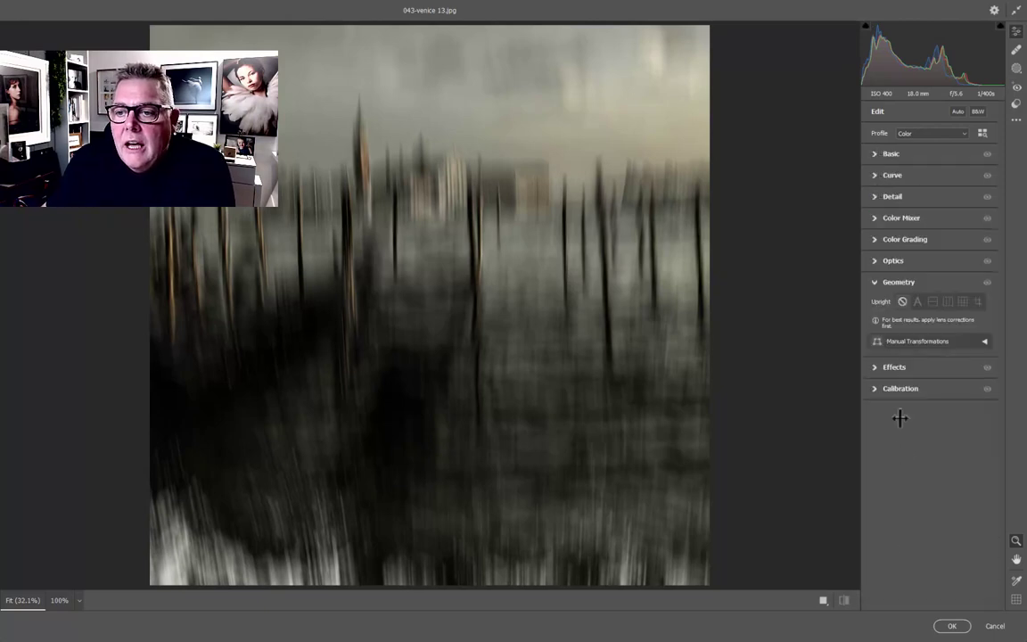
left_click(894, 367)
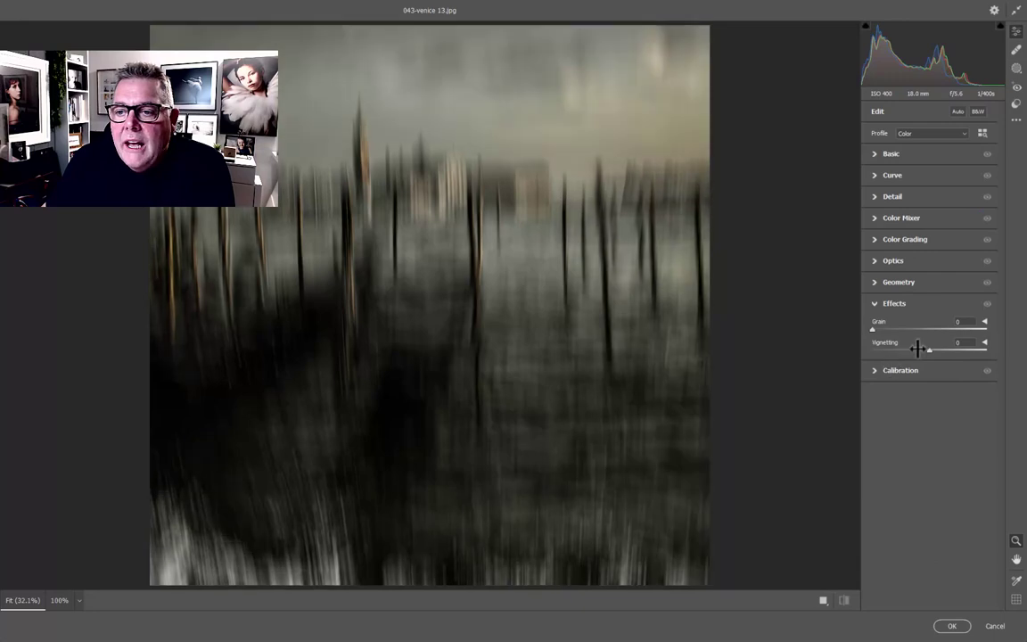
left_click_drag(917, 348, 900, 350)
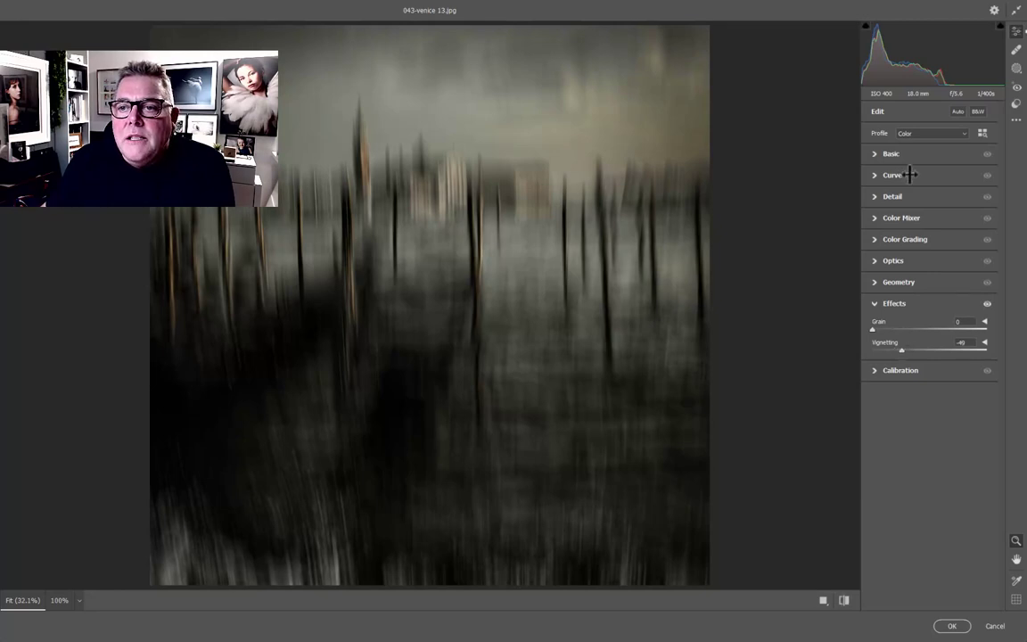
In Basic, set Contrast +21, Highlights +49, Shadows +32, Whites +39 and Blacks +68
left_click(891, 154)
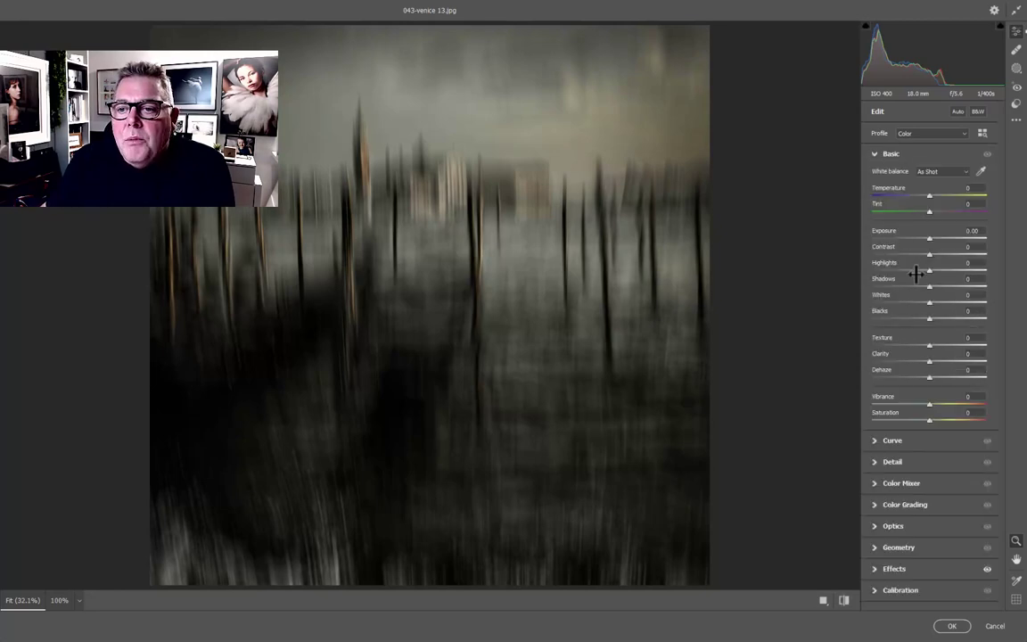
left_click_drag(932, 254, 942, 254)
left_click_drag(926, 321, 962, 321)
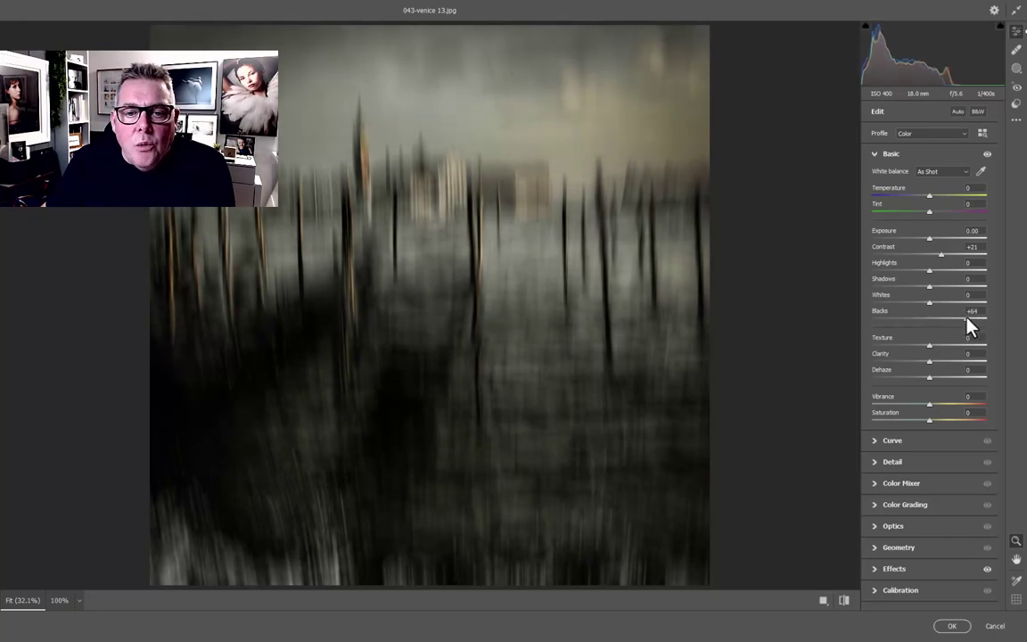
left_click_drag(930, 286, 952, 299)
left_click_drag(538, 344, 587, 339)
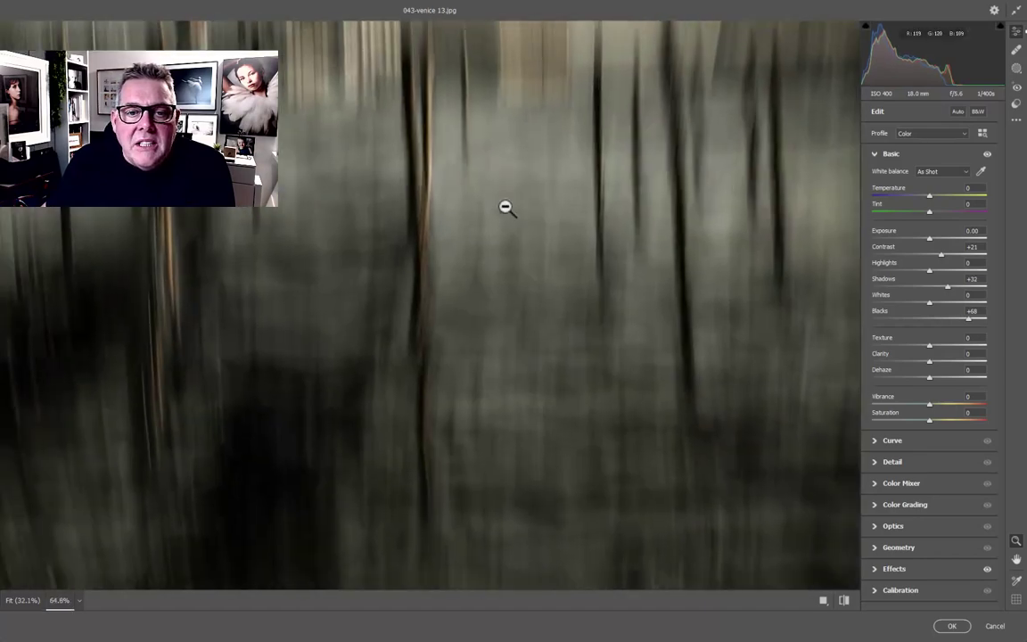
left_click_drag(650, 382, 594, 374)
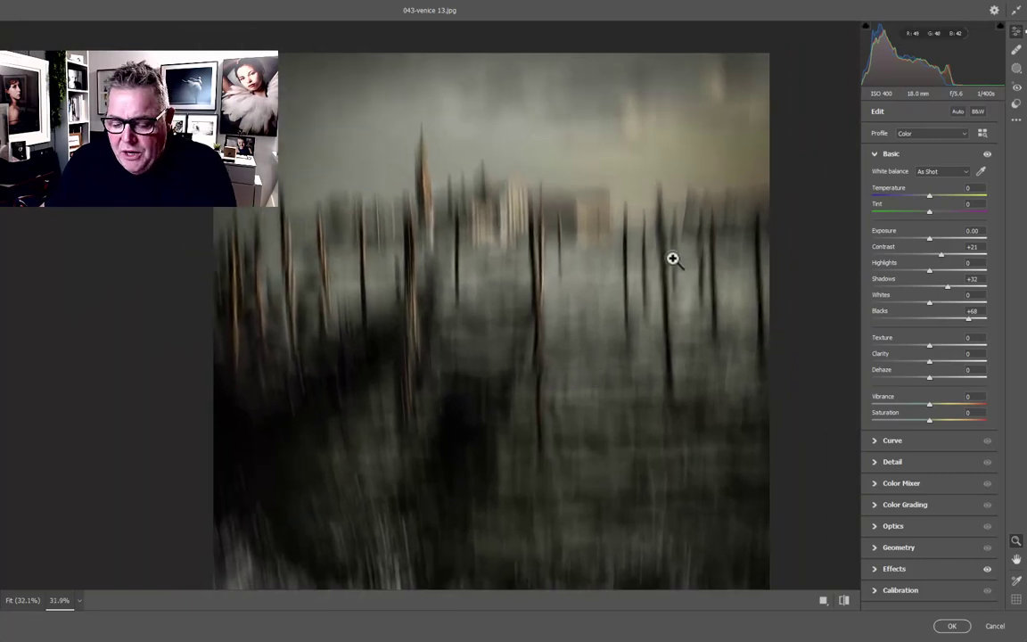
left_click_drag(699, 266, 674, 254)
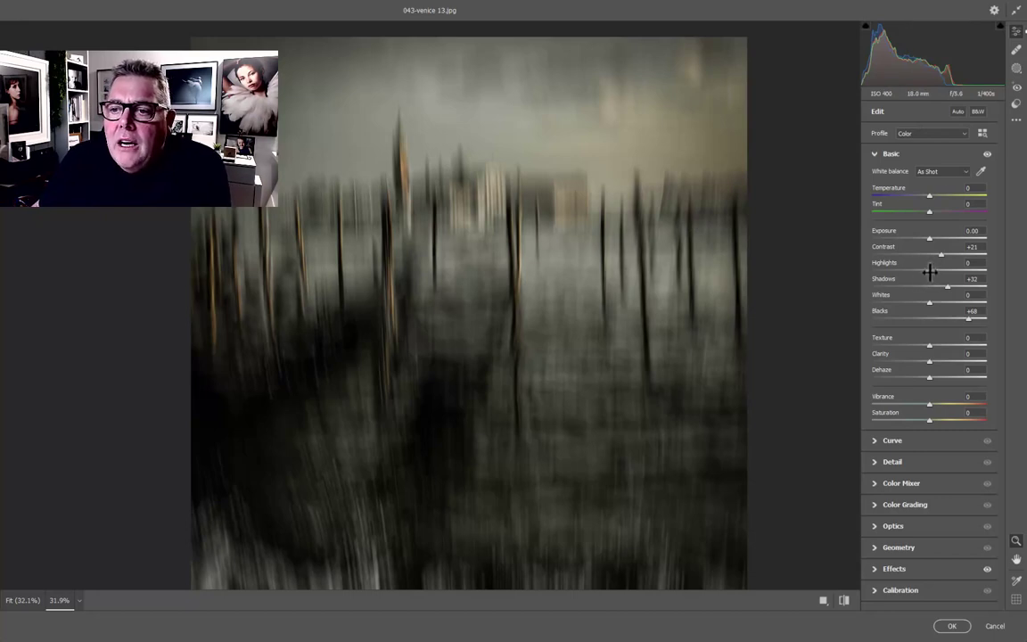
left_click_drag(930, 272, 955, 303)
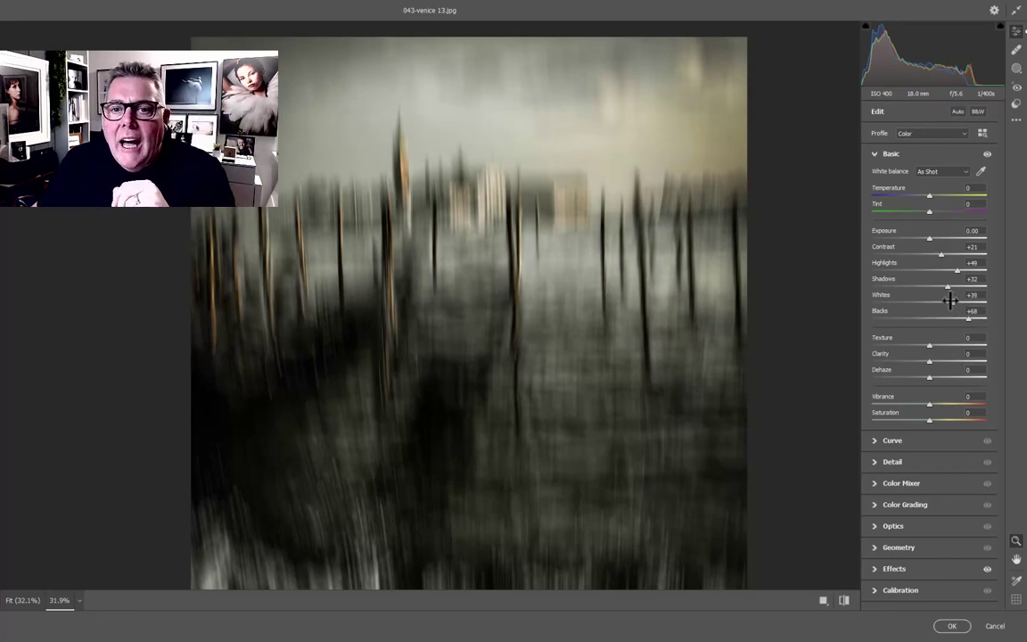
Start a new linear gradient mask from Camera Raw's Masking panel
left_click(1016, 69)
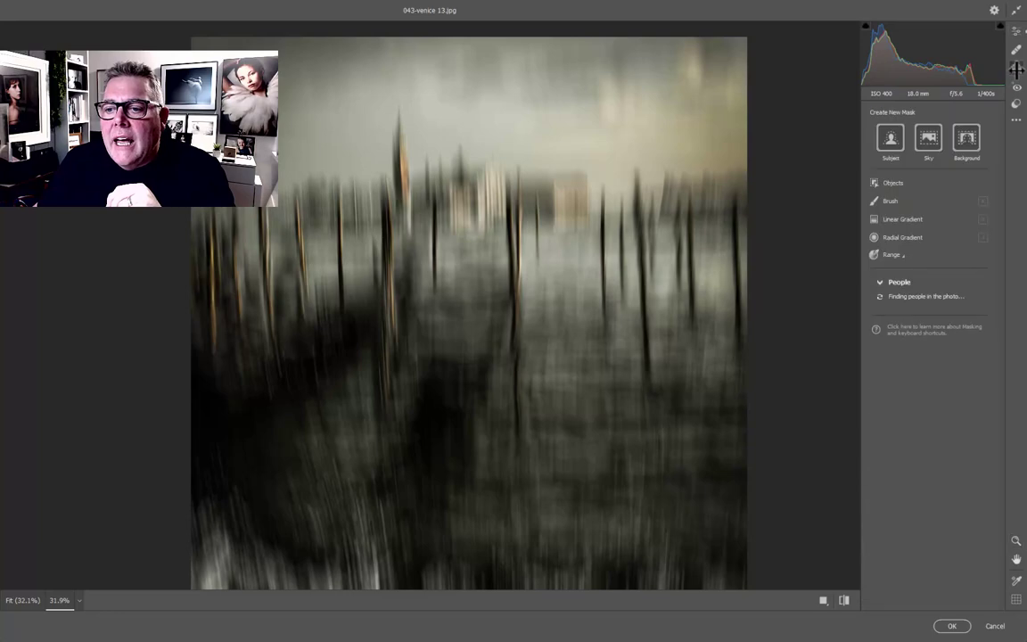
left_click(911, 218)
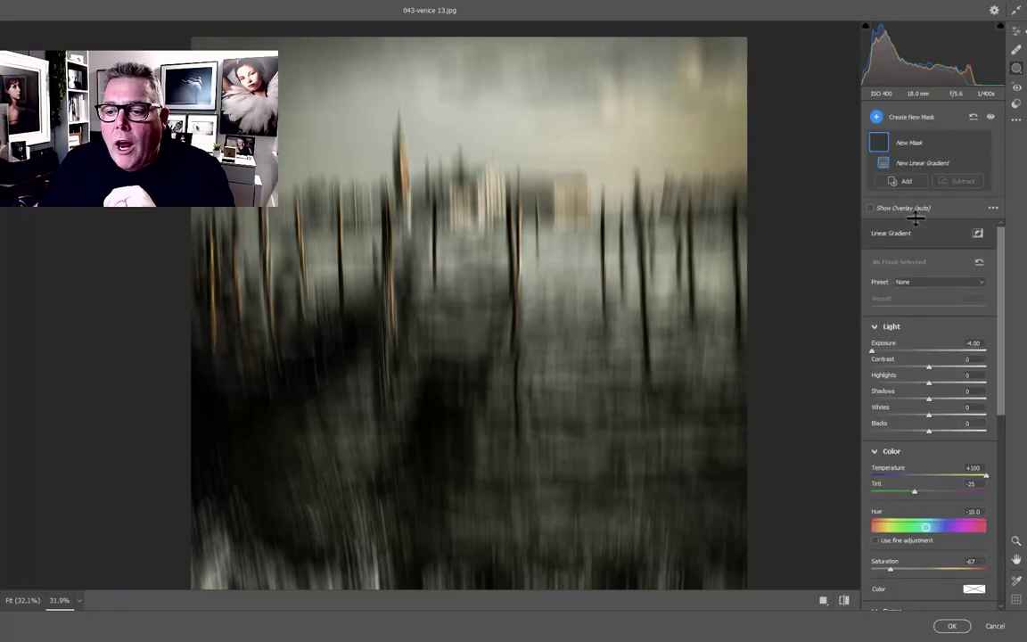
scroll(1003, 435, "down", 5)
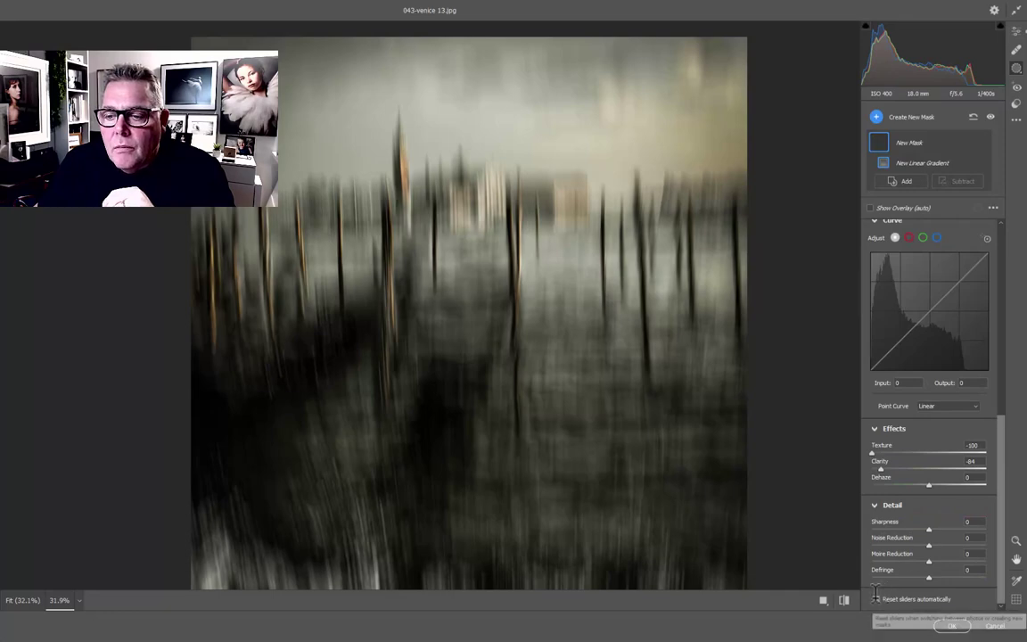
left_click(1014, 34)
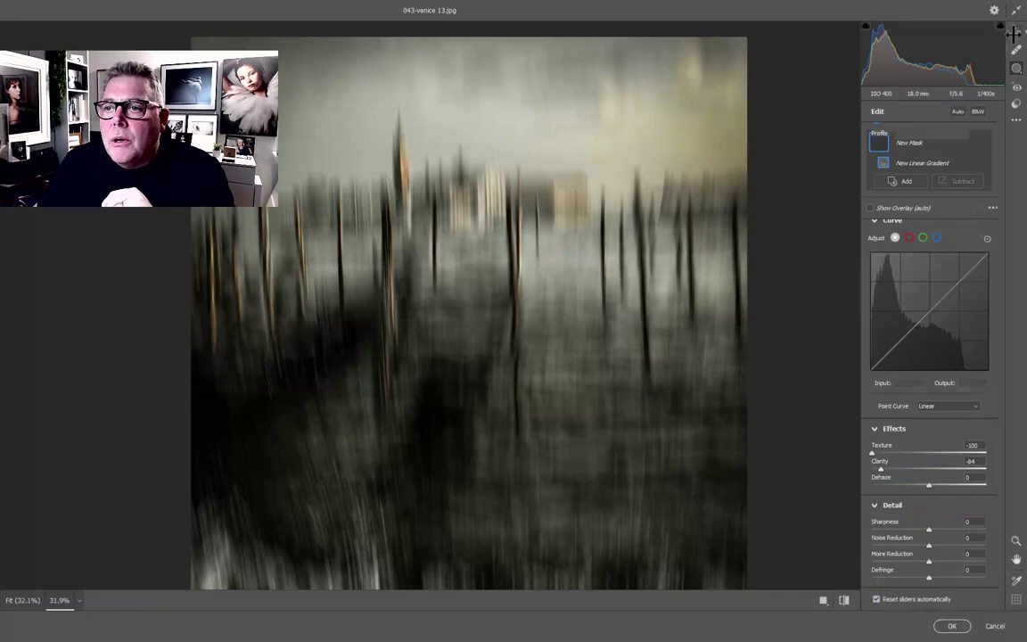
left_click(1016, 71)
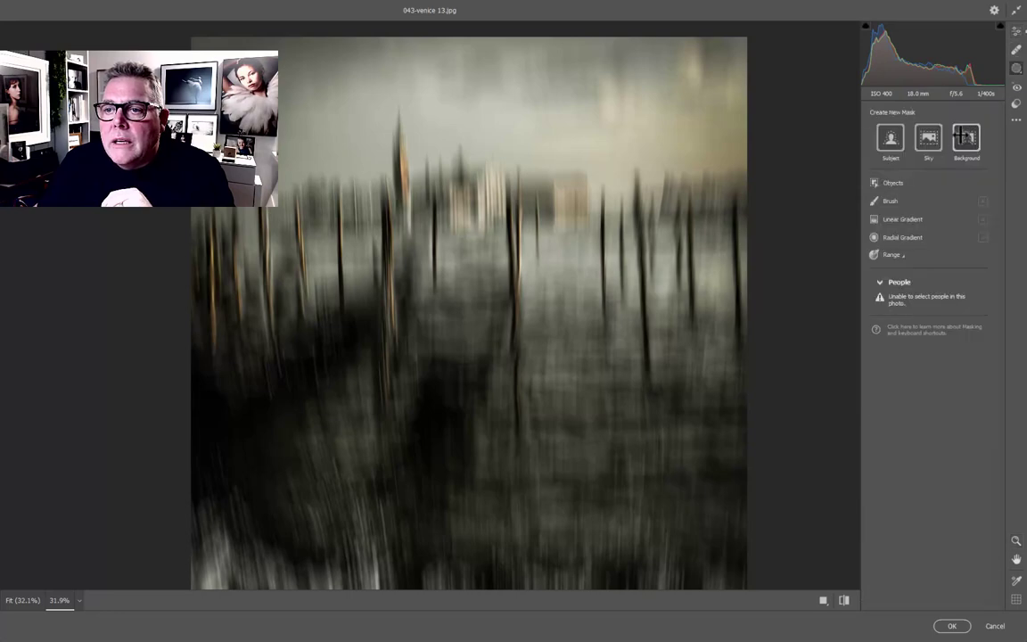
left_click(904, 218)
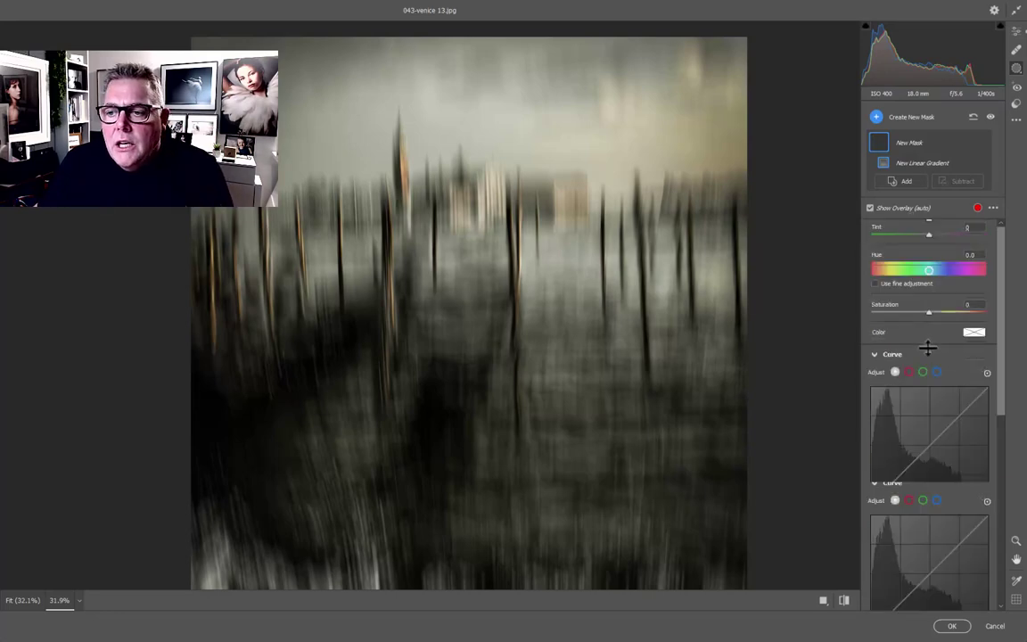
scroll(927, 347, "down", 3)
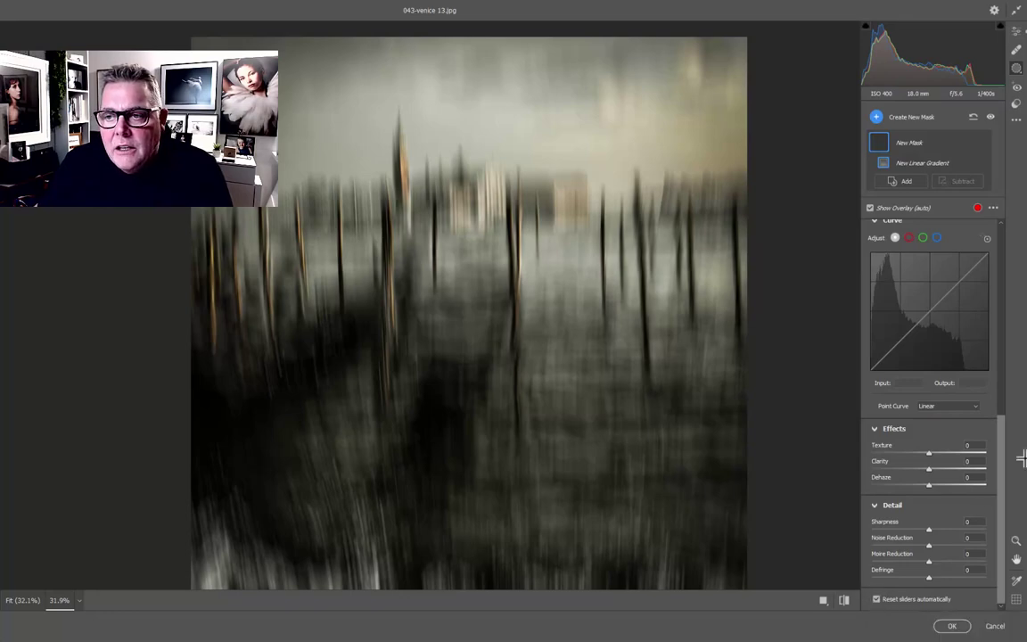
Lay the gradient down over the top sky, with Saturation -66 and Exposure -0.70
left_click_drag(1002, 439, 1002, 251)
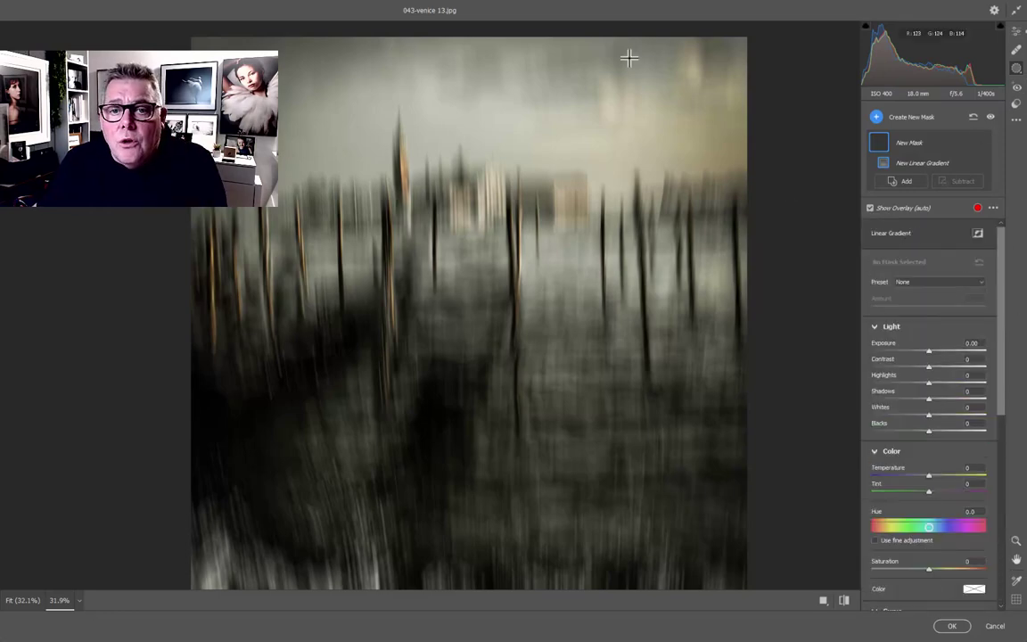
left_click_drag(555, 33, 556, 215)
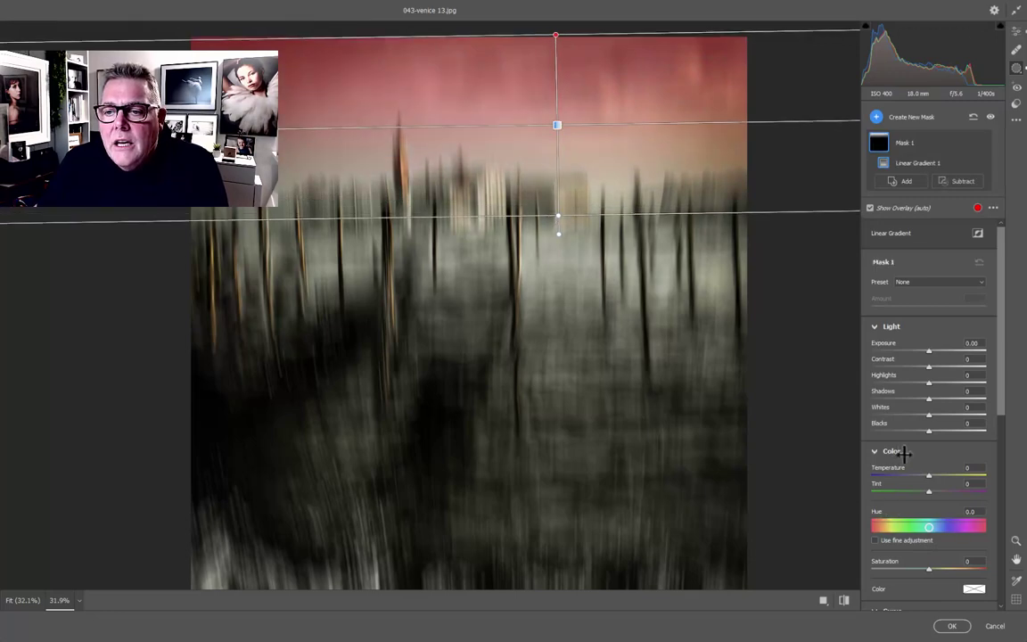
scroll(900, 453, "down", 2)
left_click_drag(905, 503, 890, 505)
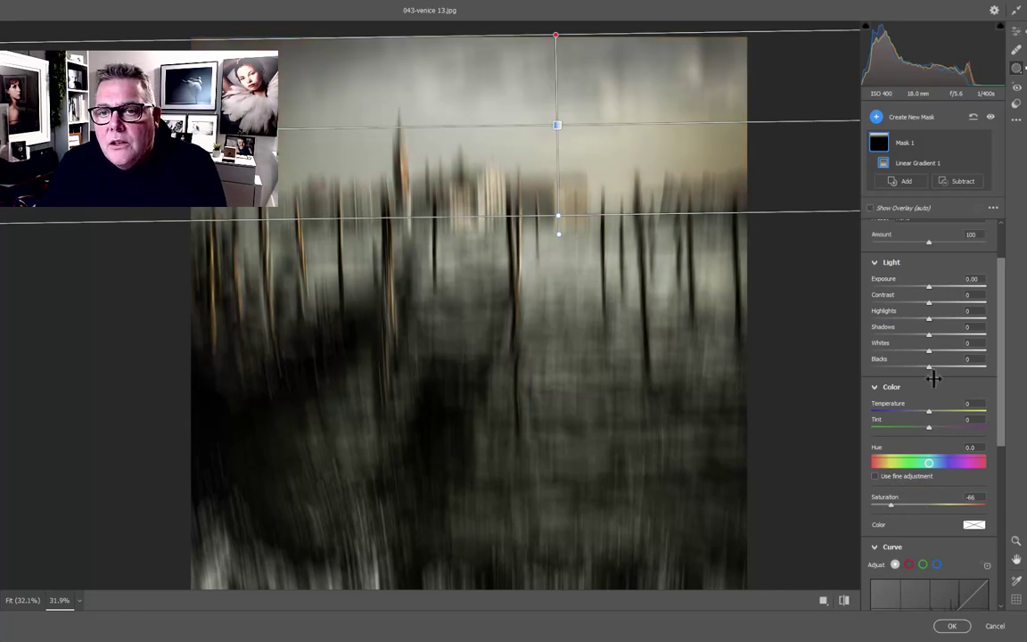
left_click_drag(928, 287, 916, 288)
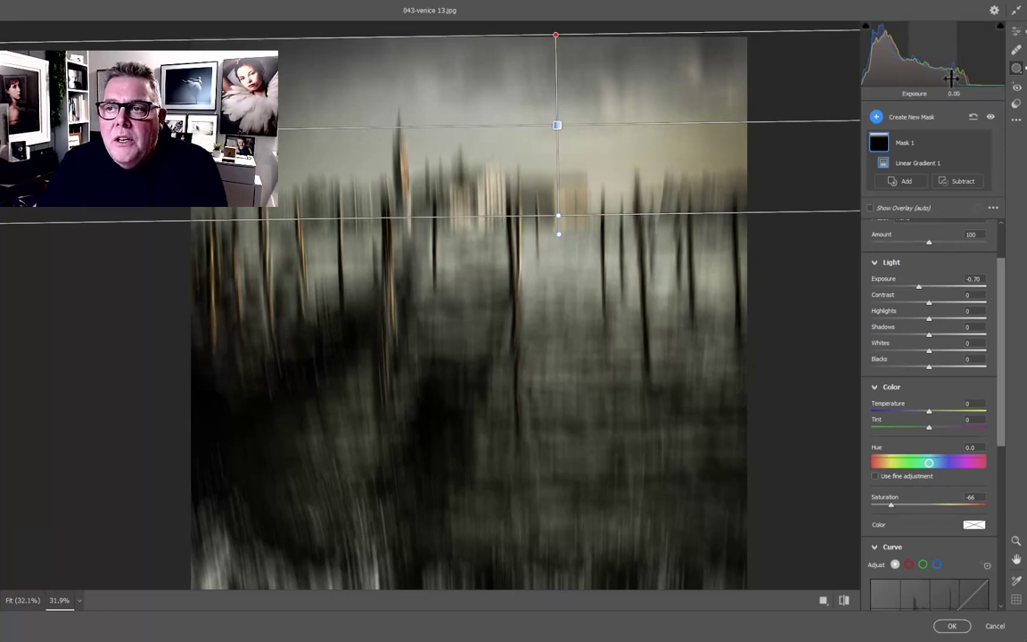
left_click(876, 117)
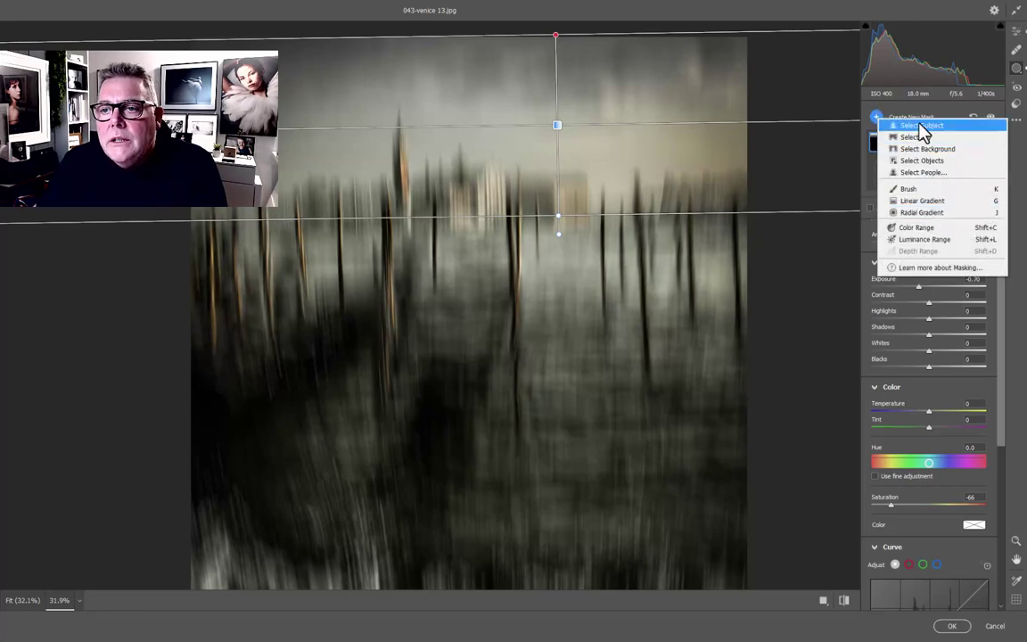
Draw a linear gradient up over the lower water with Exposure -0.55, Contrast +60, Shadows +63
left_click(892, 201)
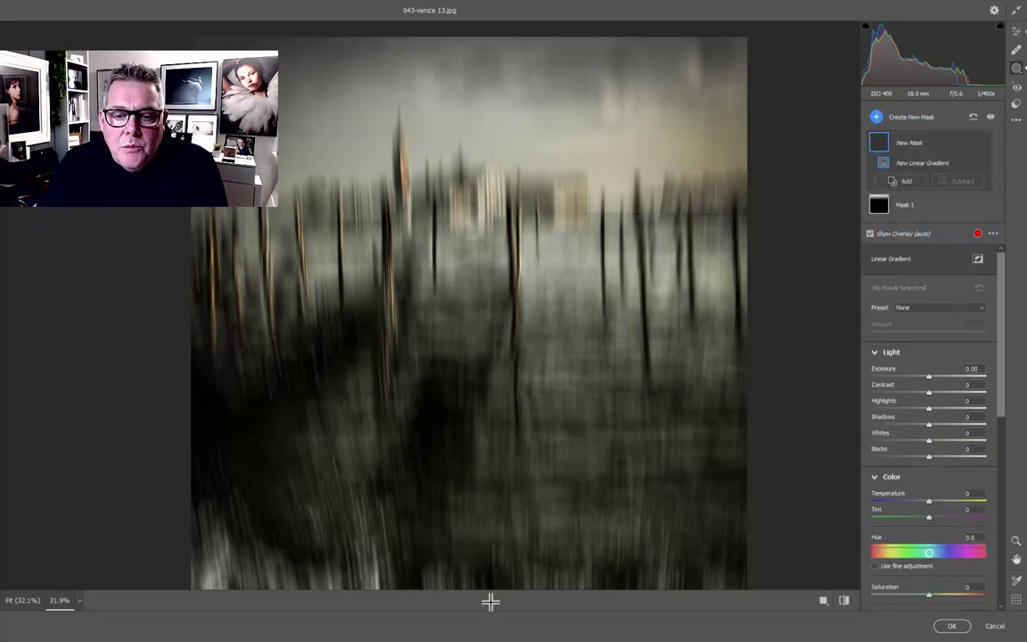
left_click_drag(487, 578, 486, 458)
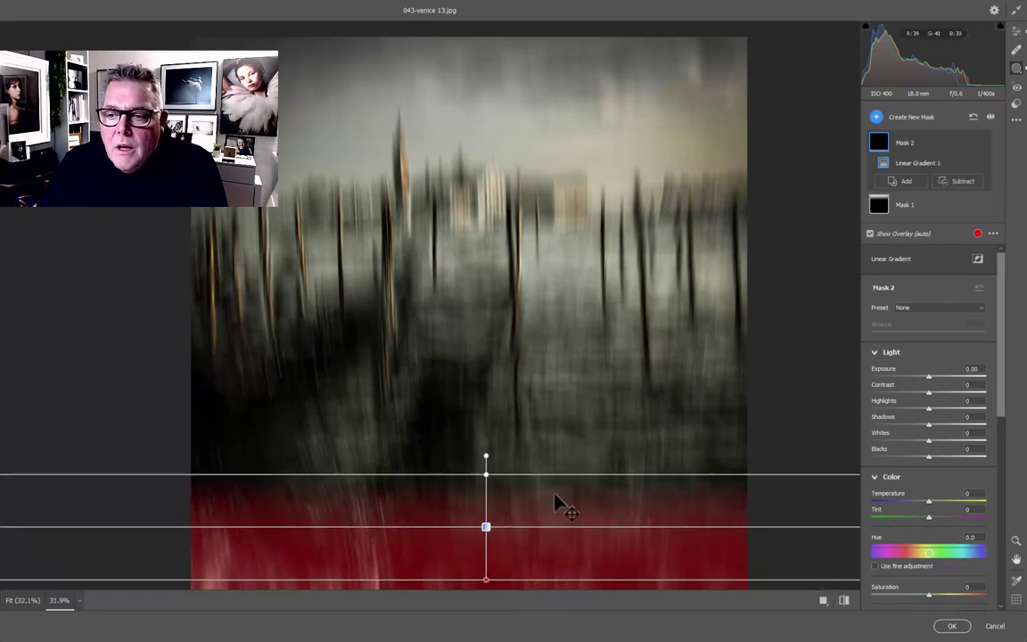
mouse_move(928, 376)
left_mouse_down()
mouse_move(909, 376)
mouse_move(927, 376)
left_mouse_up()
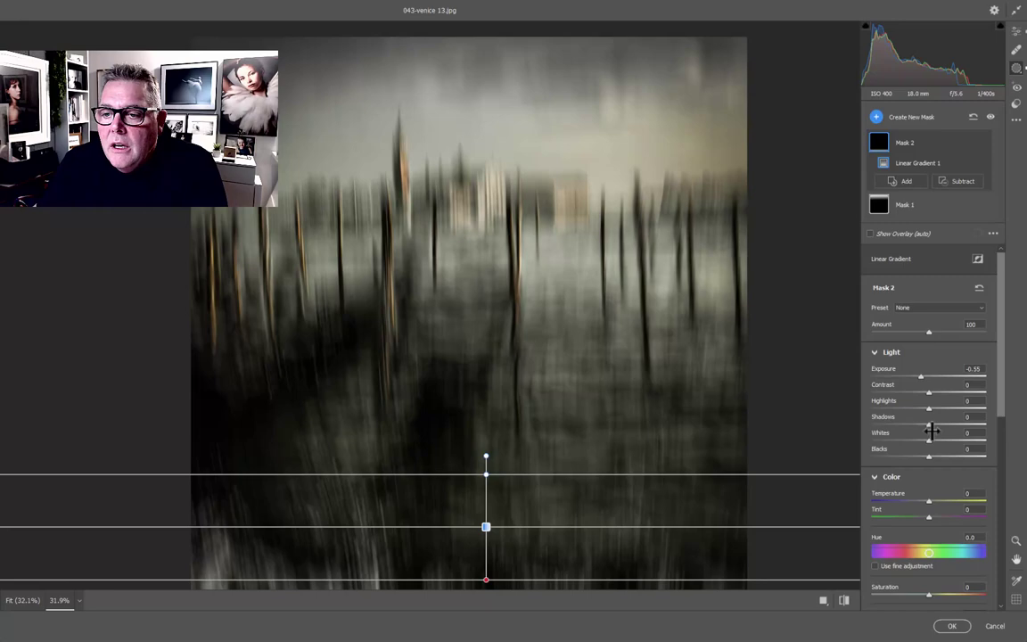
left_click_drag(931, 426, 963, 389)
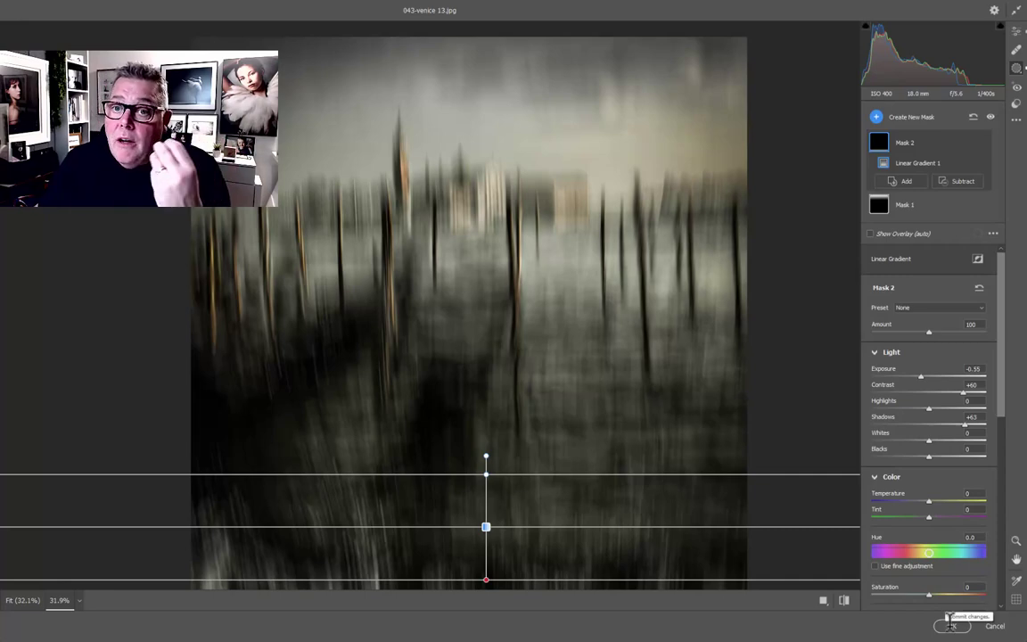
left_click(1015, 32)
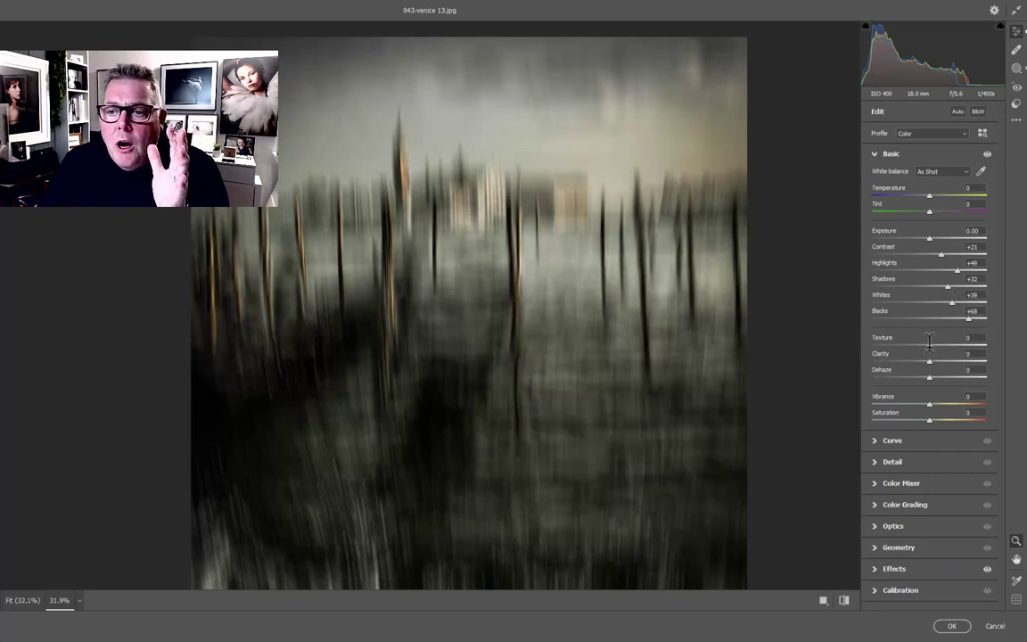
Set Clarity to -26 and Texture to +24 in the Basic panel
left_click_drag(931, 355, 849, 366)
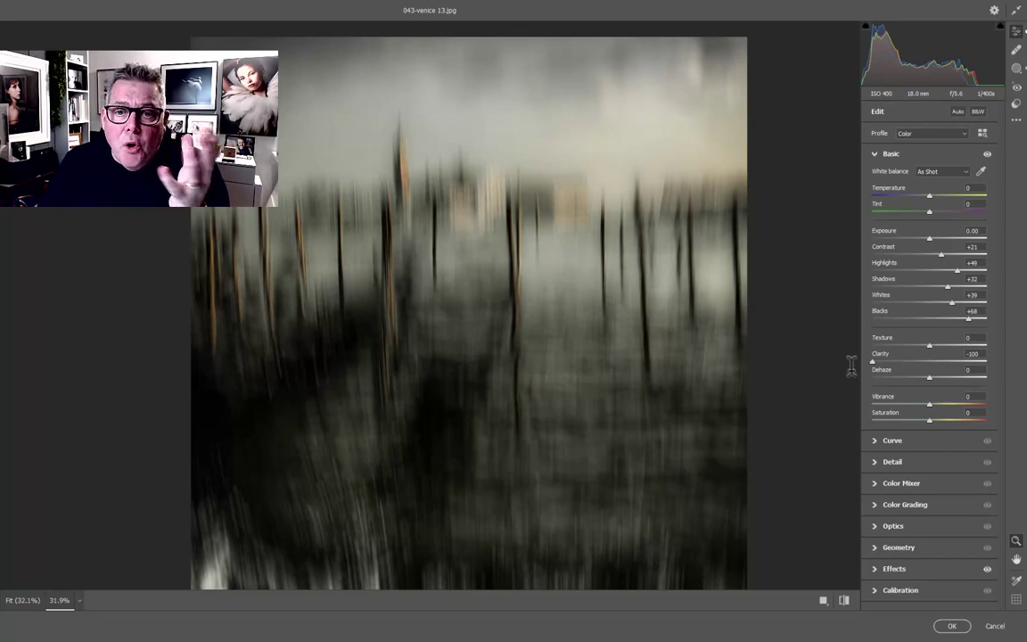
left_click_drag(852, 366, 880, 356)
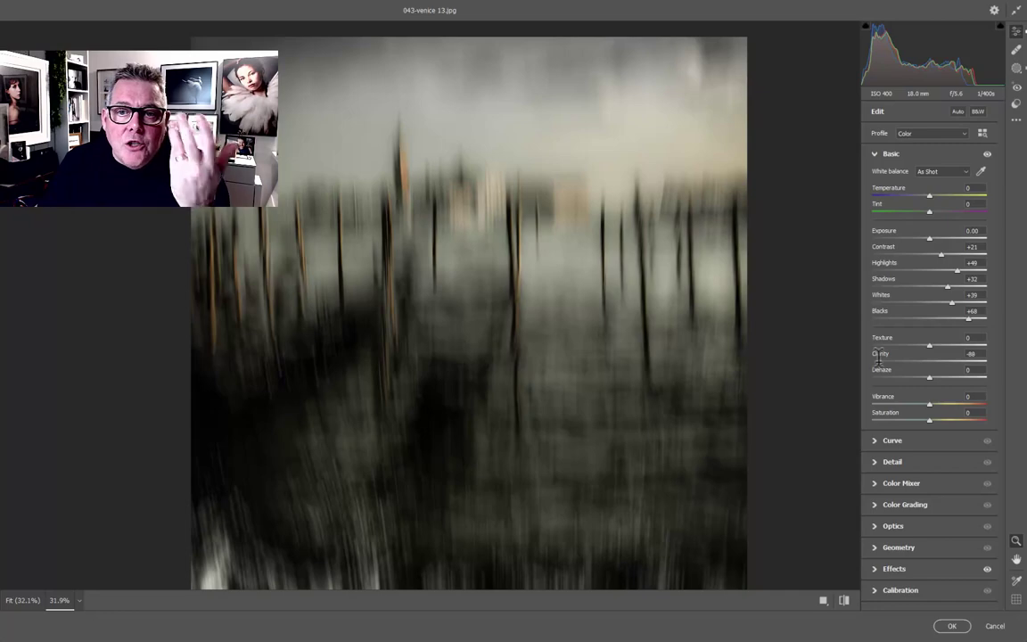
left_click_drag(880, 357, 923, 340)
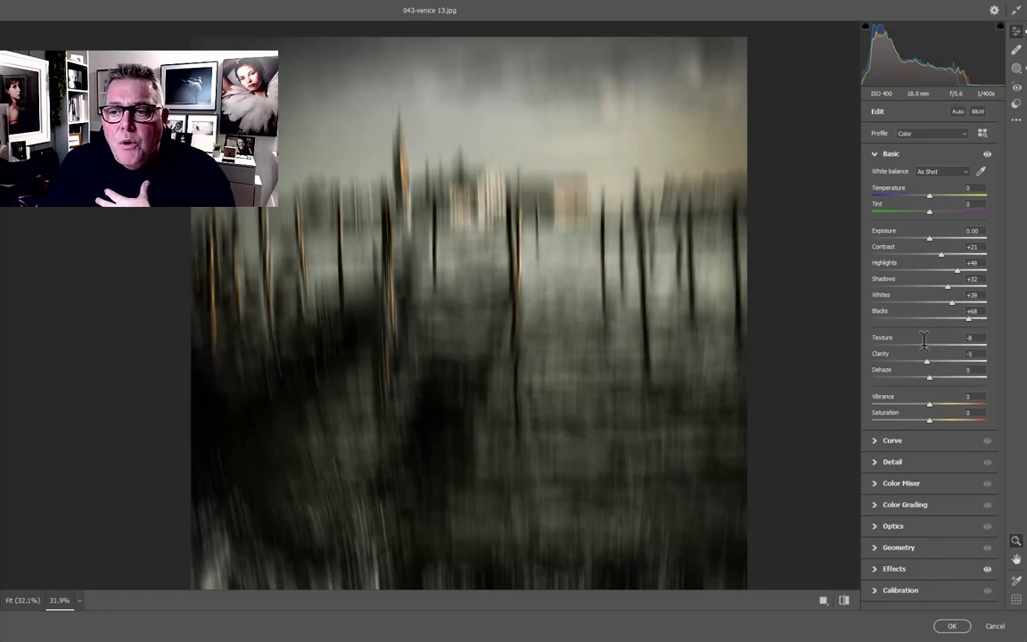
mouse_move(924, 340)
left_mouse_down()
mouse_move(940, 343)
mouse_move(914, 356)
mouse_move(943, 344)
left_mouse_up()
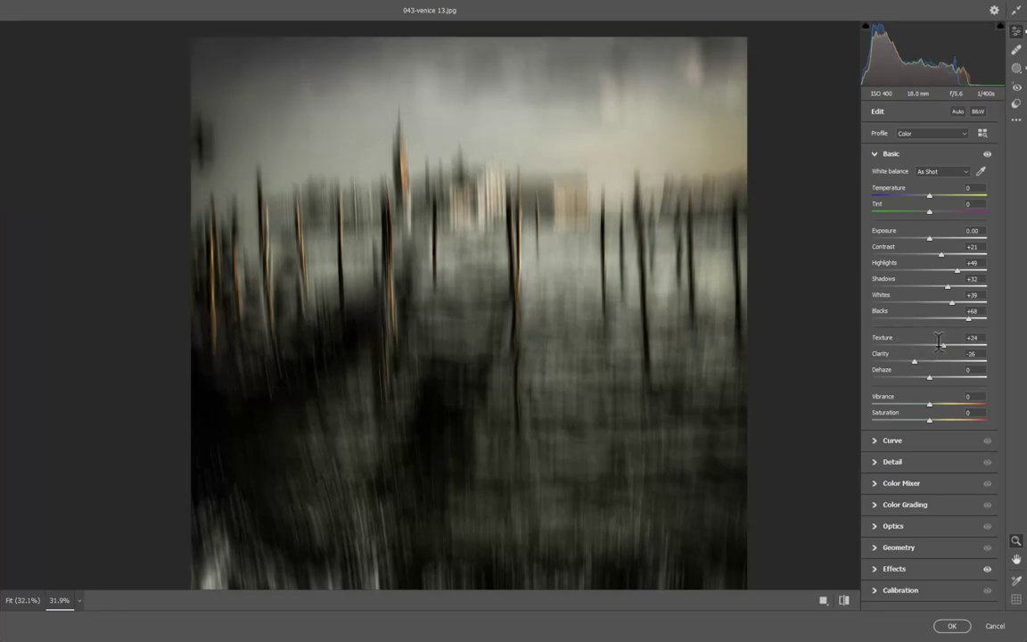
left_click(954, 624)
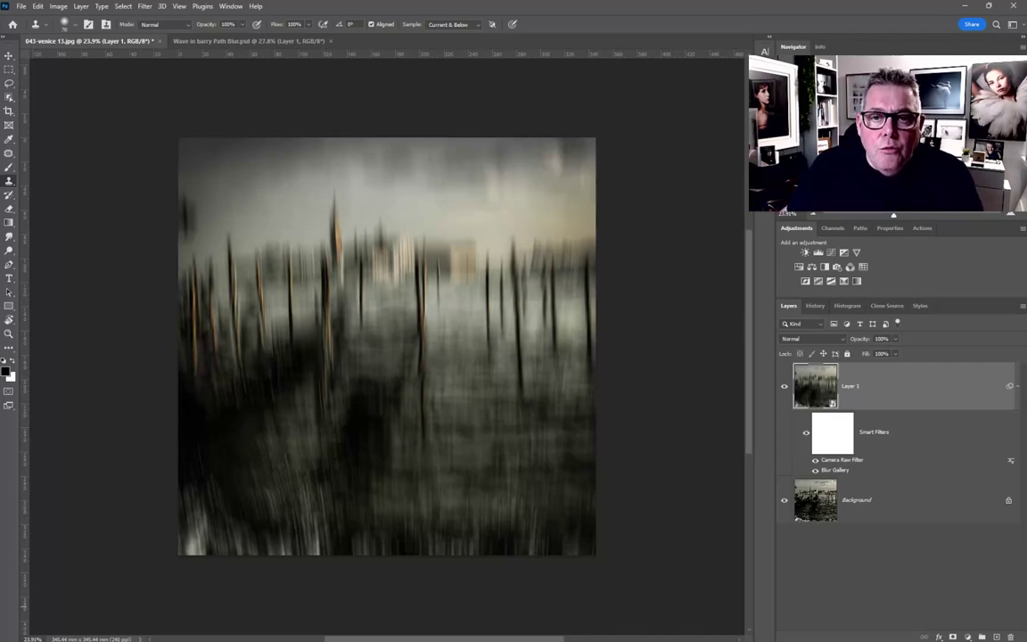
Crop a strip off the bottom, leaving a near-square 339.2 × 327.66 mm frame
key("c")
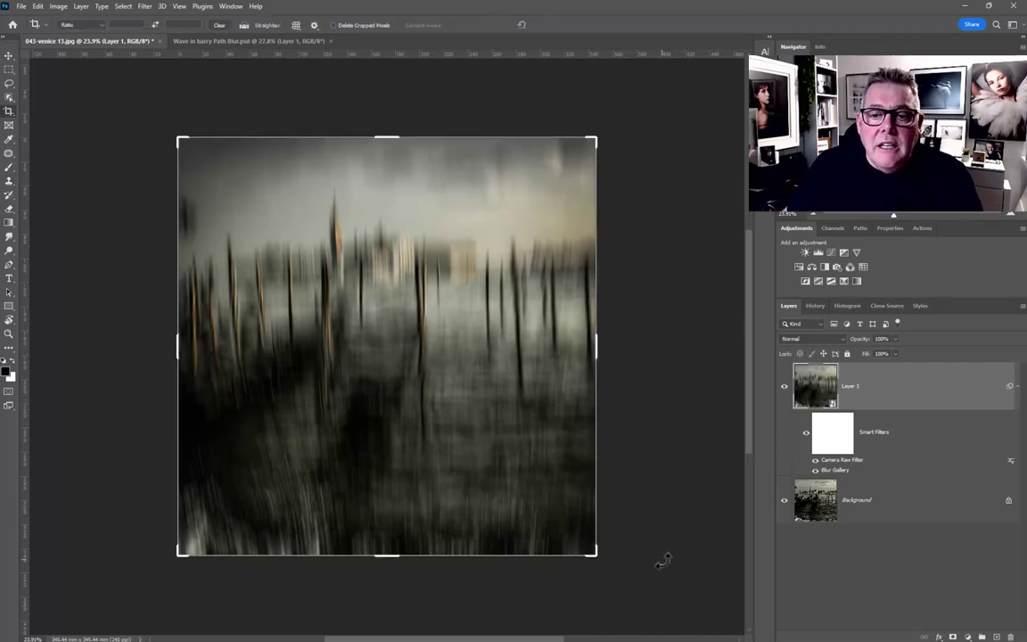
left_click_drag(660, 575, 655, 585)
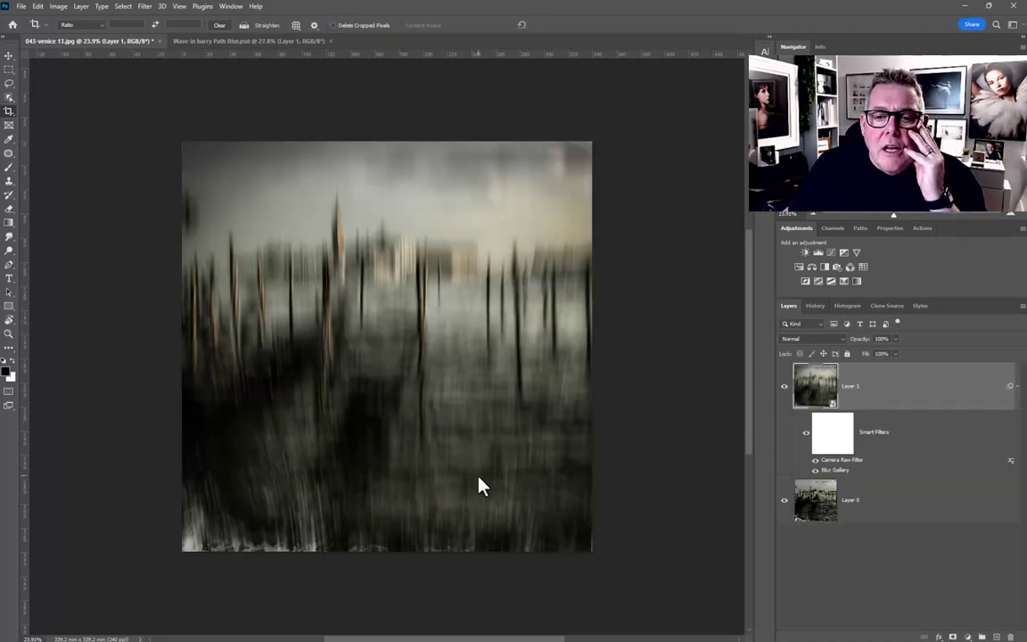
left_click(450, 404)
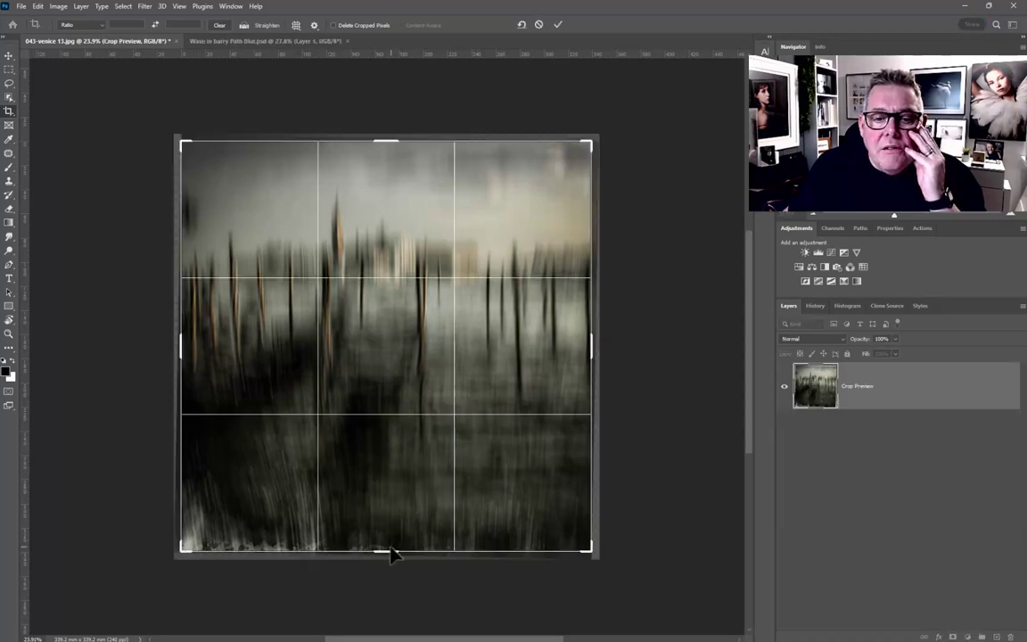
left_click_drag(388, 550, 388, 546)
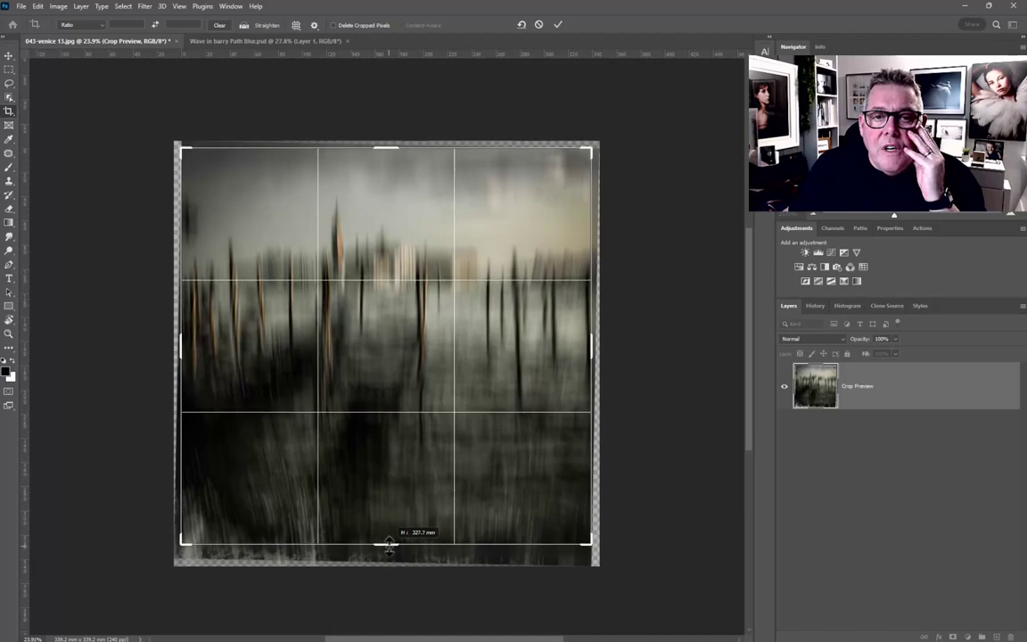
double_click(383, 369)
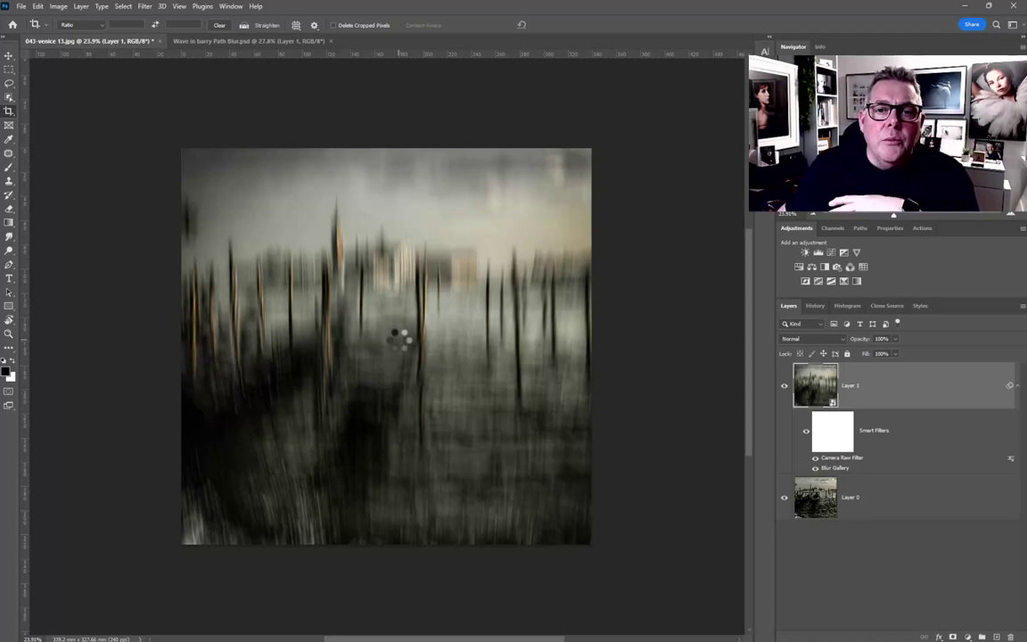
scroll(441, 335, "up", 2)
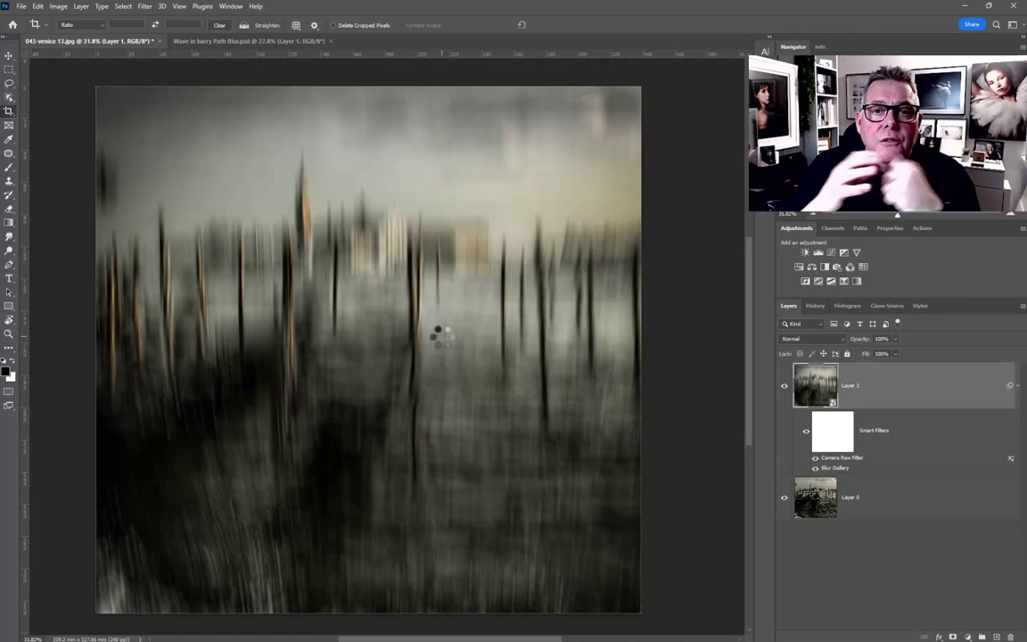